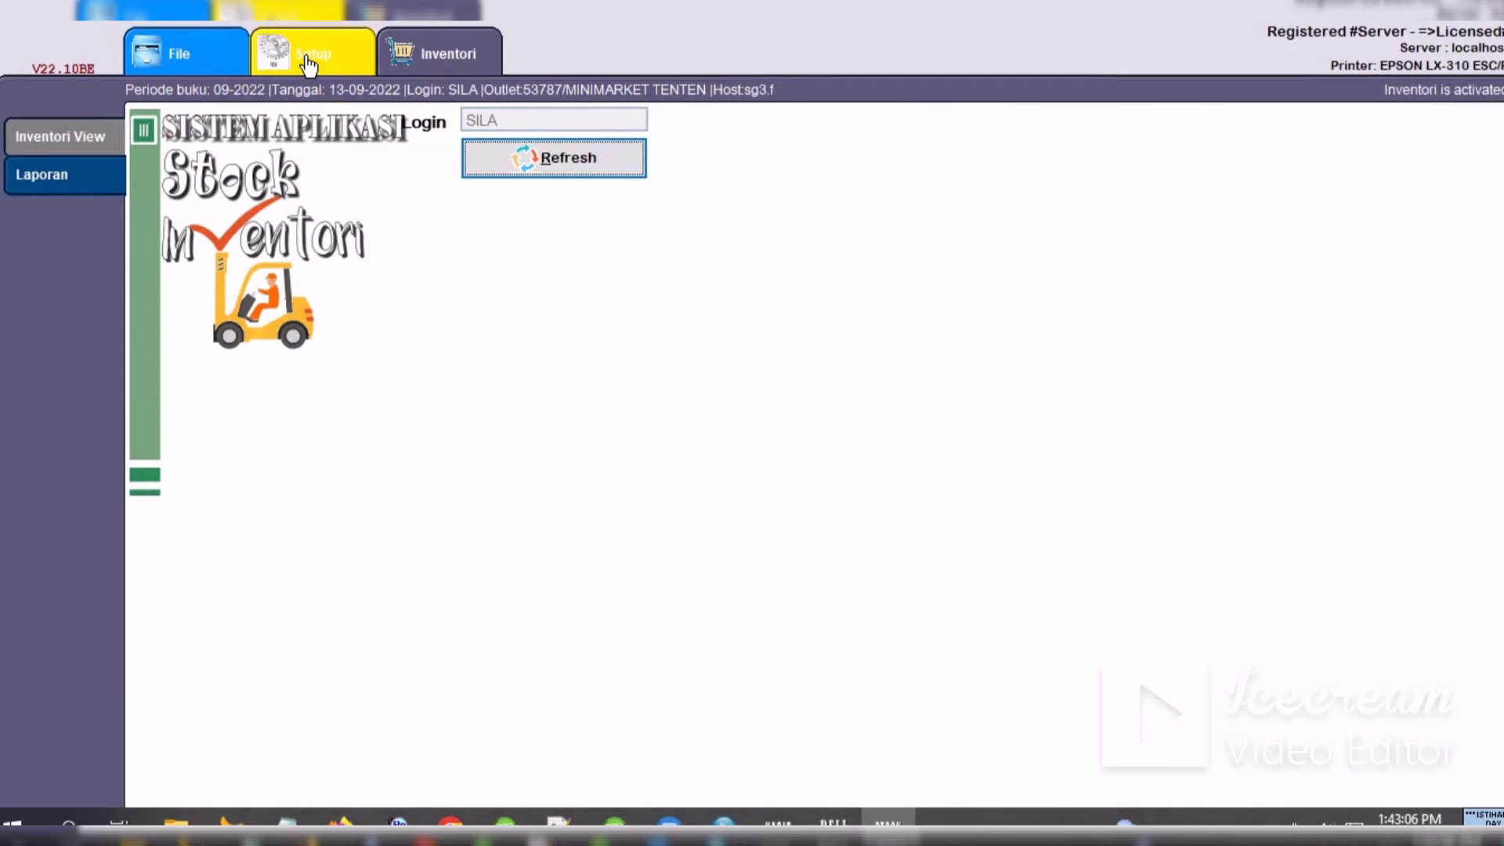
- Open the Inventori View that lists all stock items
{"action": "left_click", "coordinate": [312, 55]}
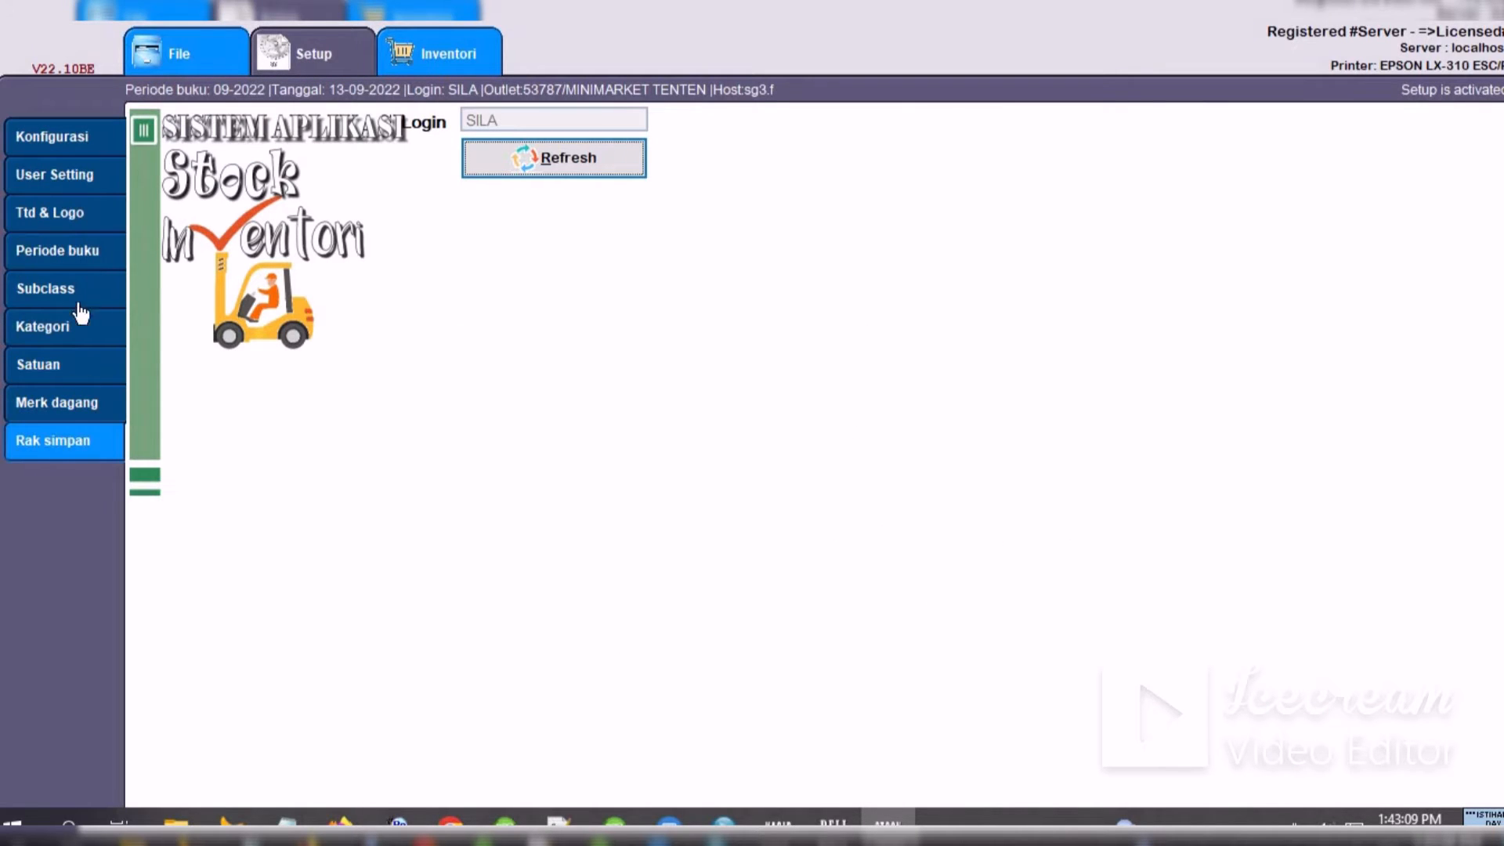
{"action": "left_click", "coordinate": [427, 67]}
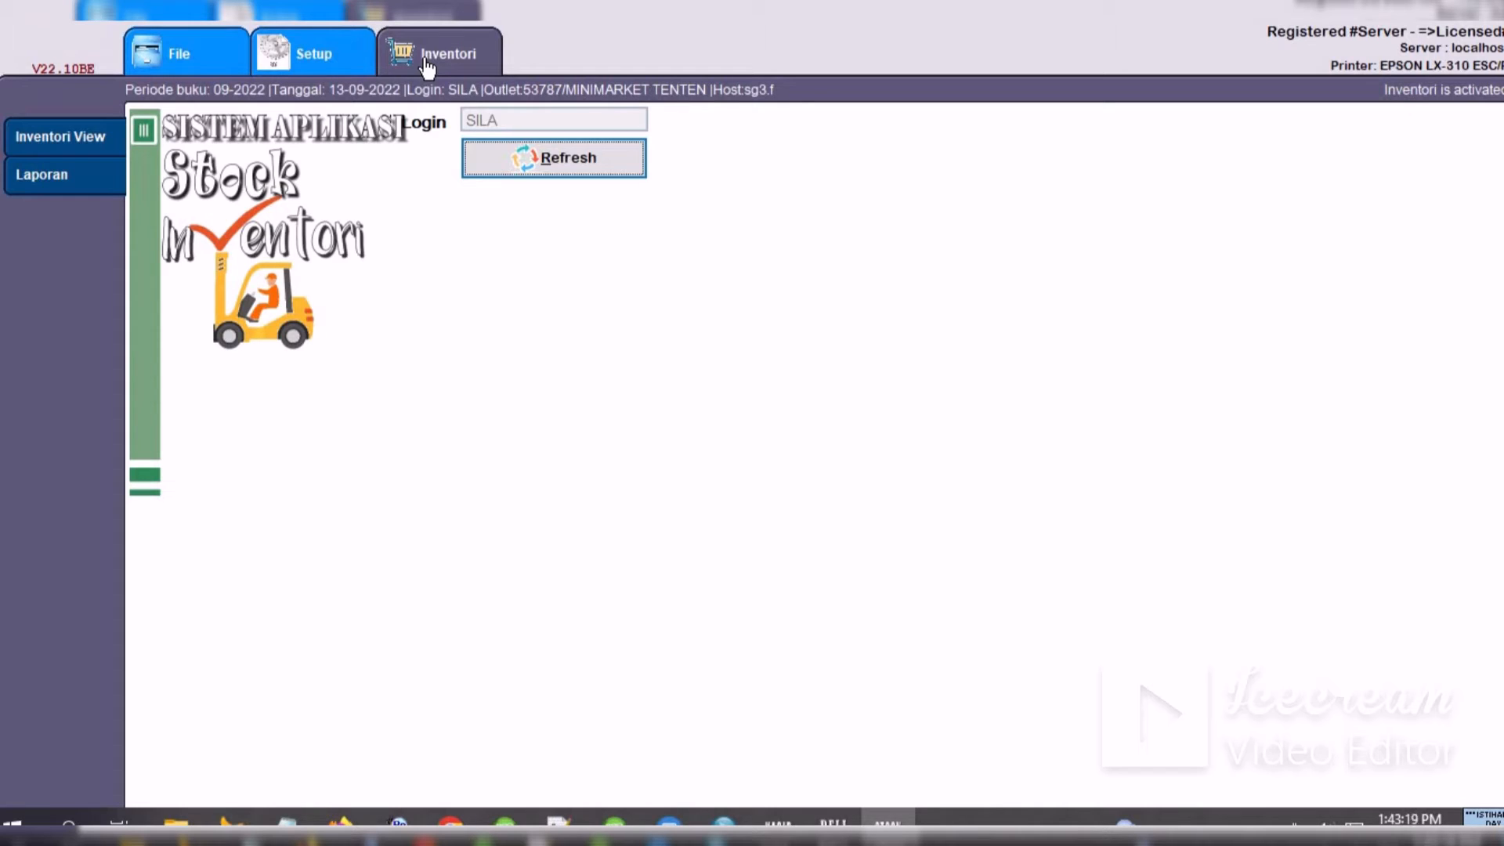
{"action": "left_click", "coordinate": [81, 154]}
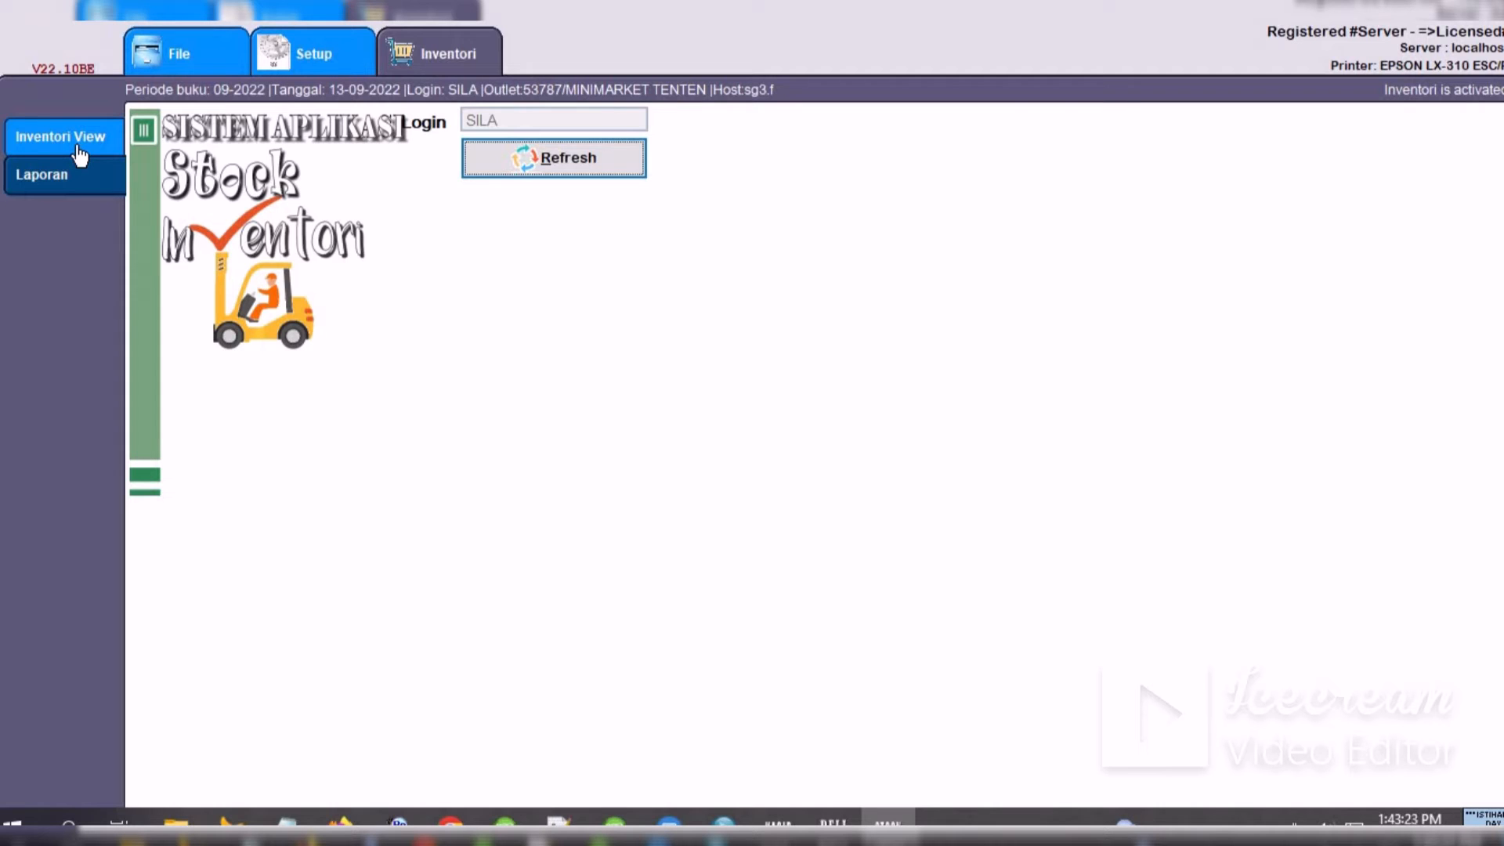
{"action": "left_click", "coordinate": [80, 154]}
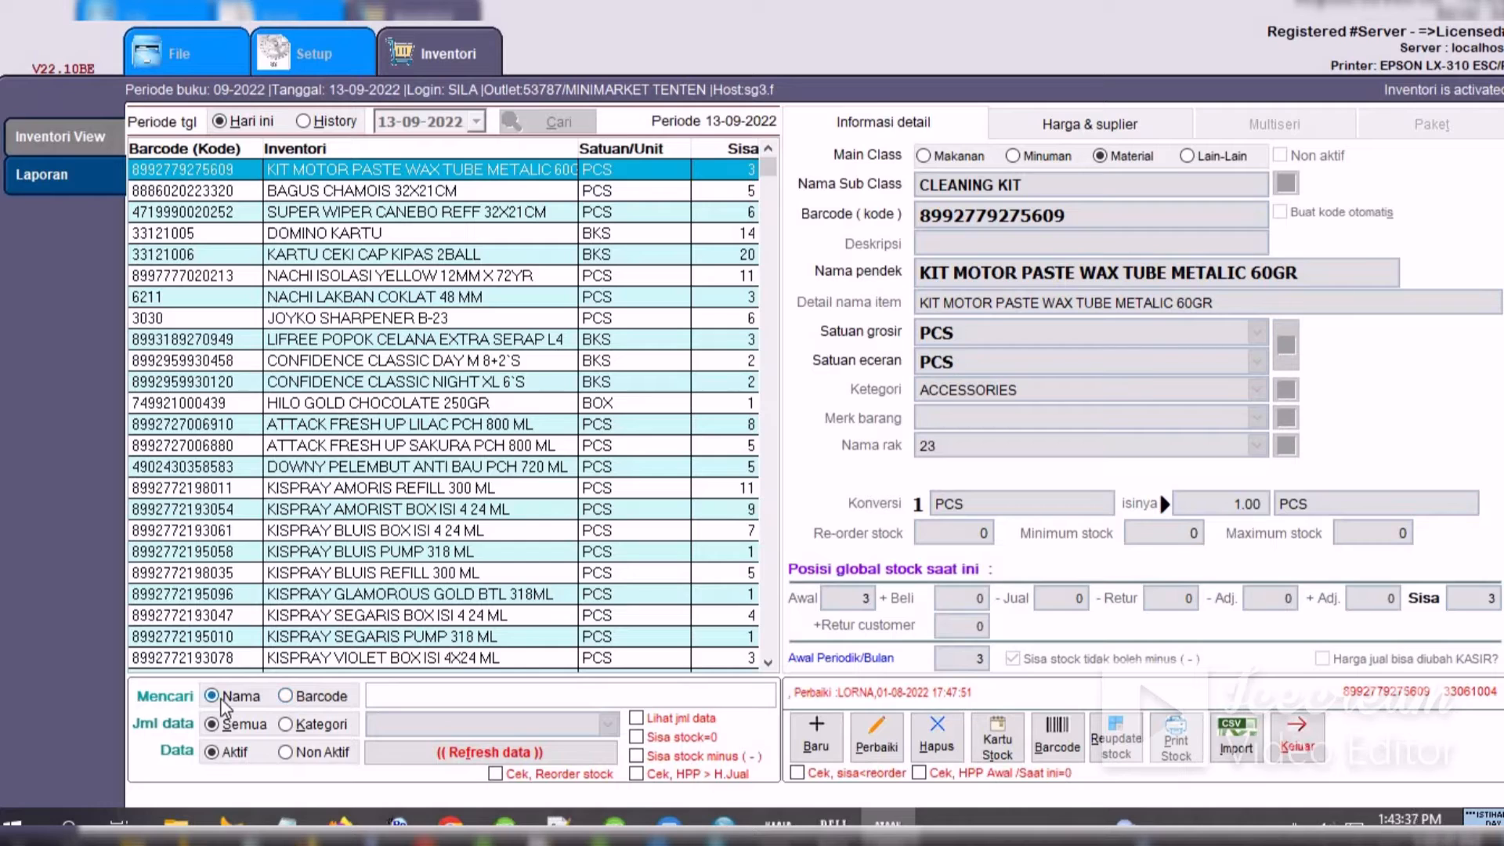
- Search the inventory by name for "aqua" and clear the search text
{"action": "left_click", "coordinate": [377, 696]}
{"action": "type", "text": "aq"}
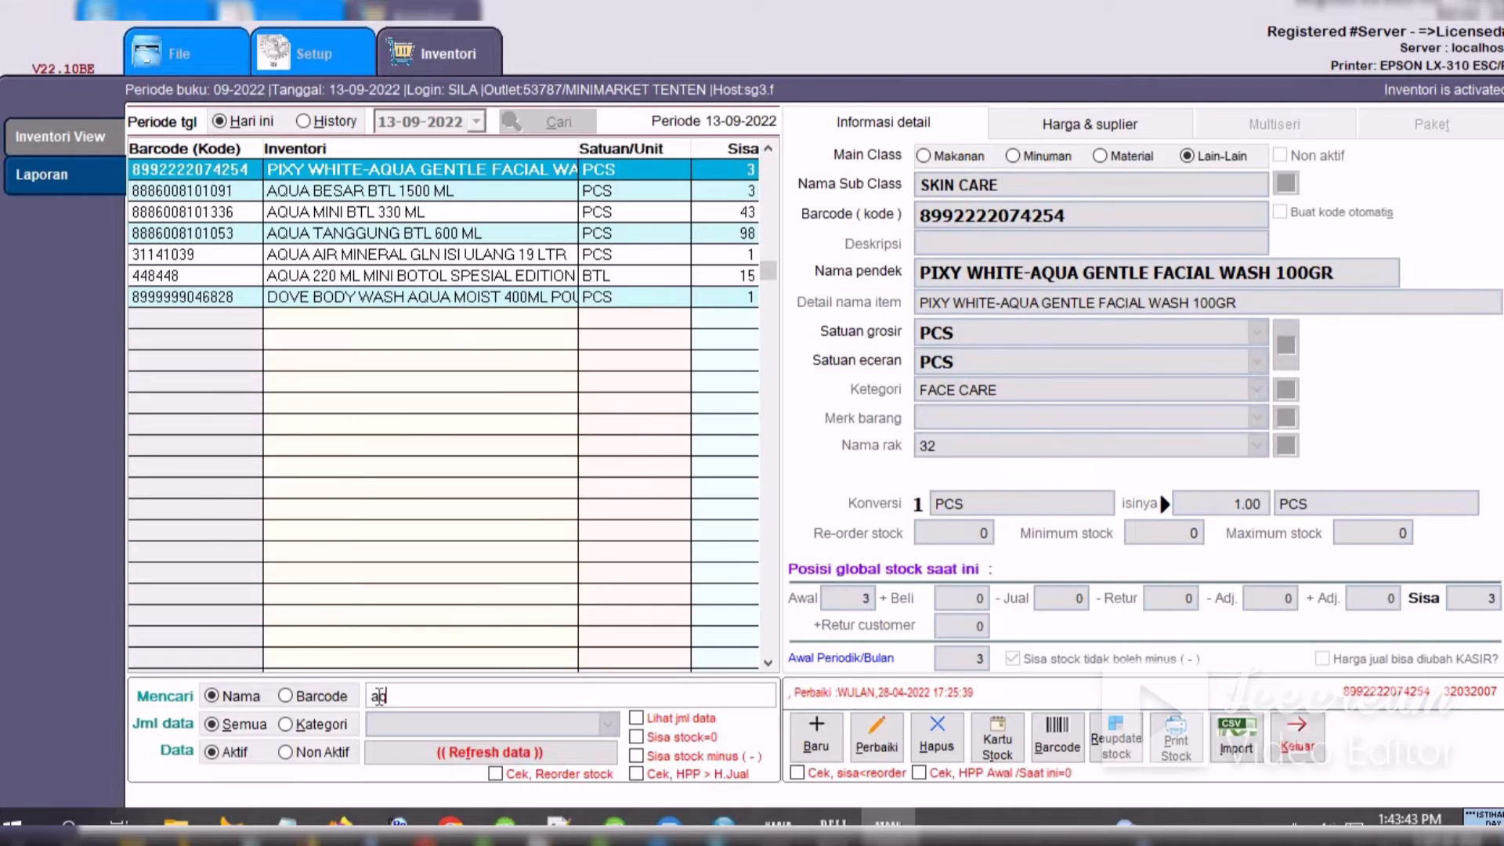
{"action": "type", "text": "ua"}
{"action": "key", "text": "BackSpace"}
{"action": "key", "text": "BackSpace"}
{"action": "key", "text": "BackSpace"}
{"action": "key", "text": "BackSpace"}
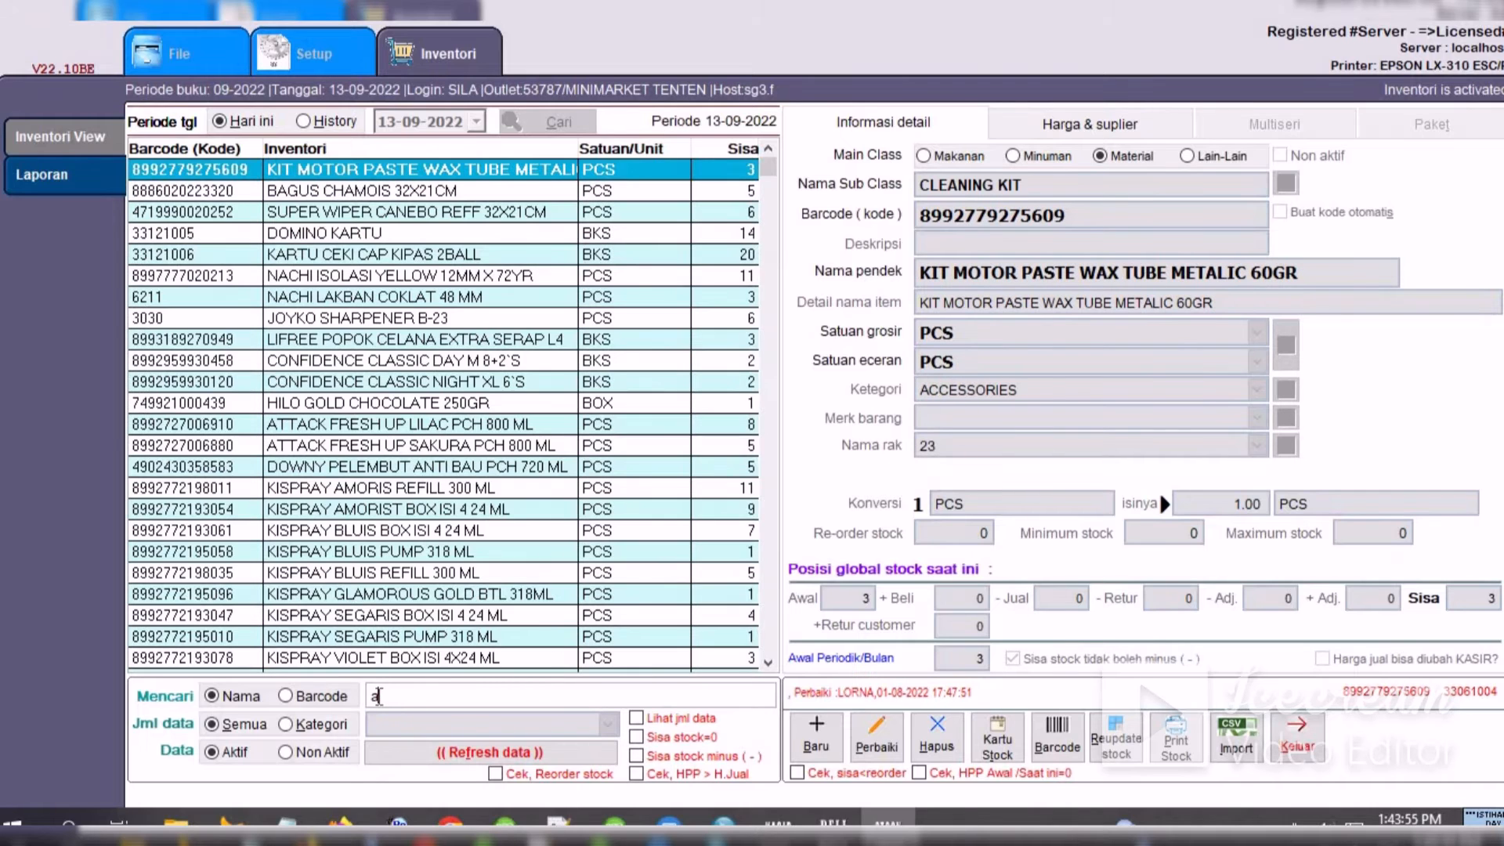
- Switch the inventory search mode to Barcode and back to Nama
{"action": "left_click", "coordinate": [304, 697]}
{"action": "left_click", "coordinate": [401, 695]}
{"action": "left_click", "coordinate": [256, 701]}
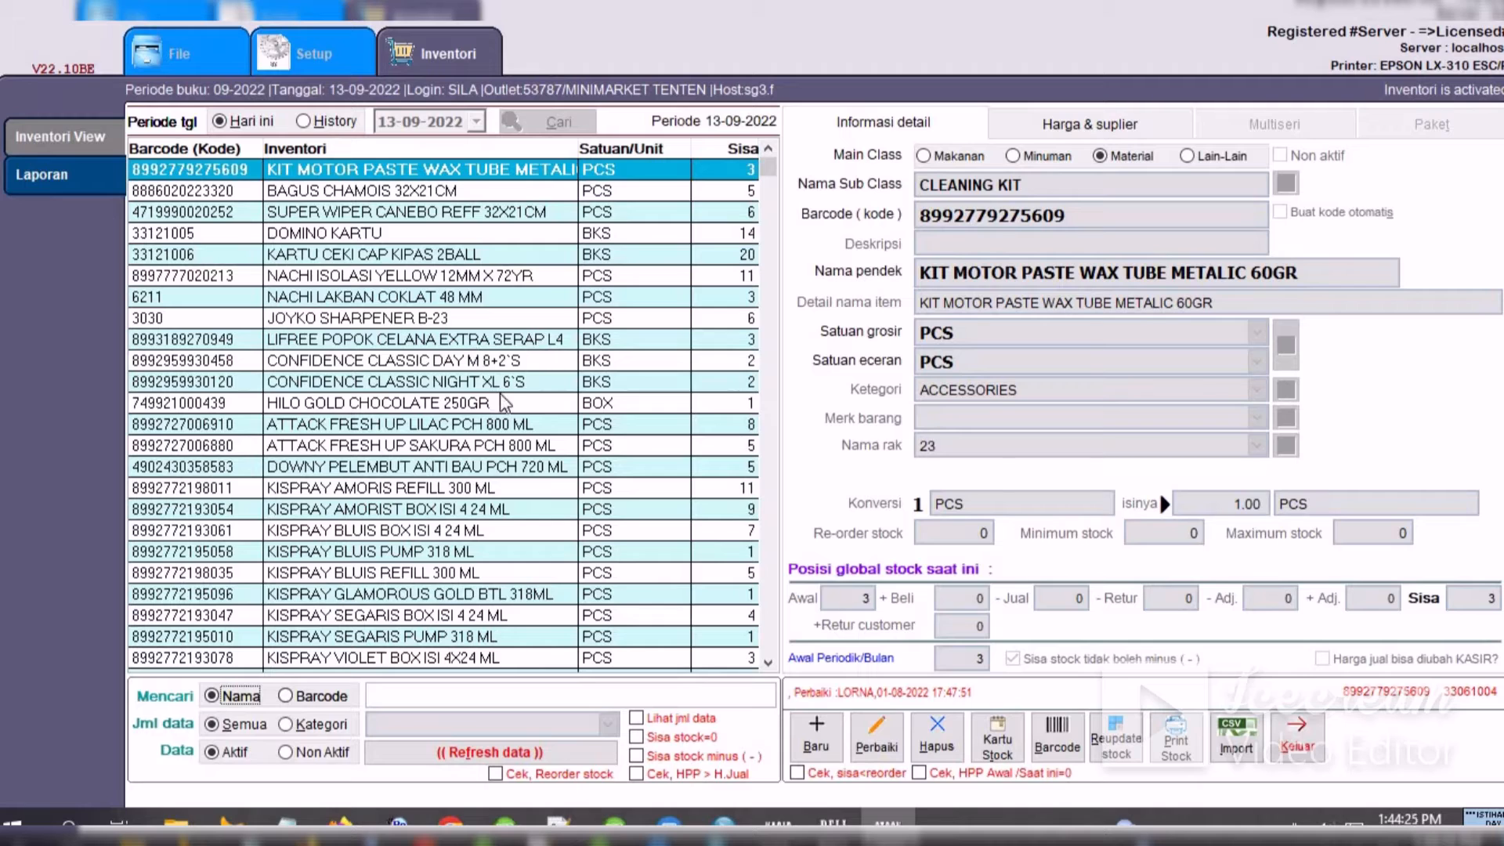
- Search the inventory by name for "aqu" and select the item AQUA TANGGUNG BTL 600 ML
{"action": "left_click", "coordinate": [411, 698]}
{"action": "type", "text": "aqu"}
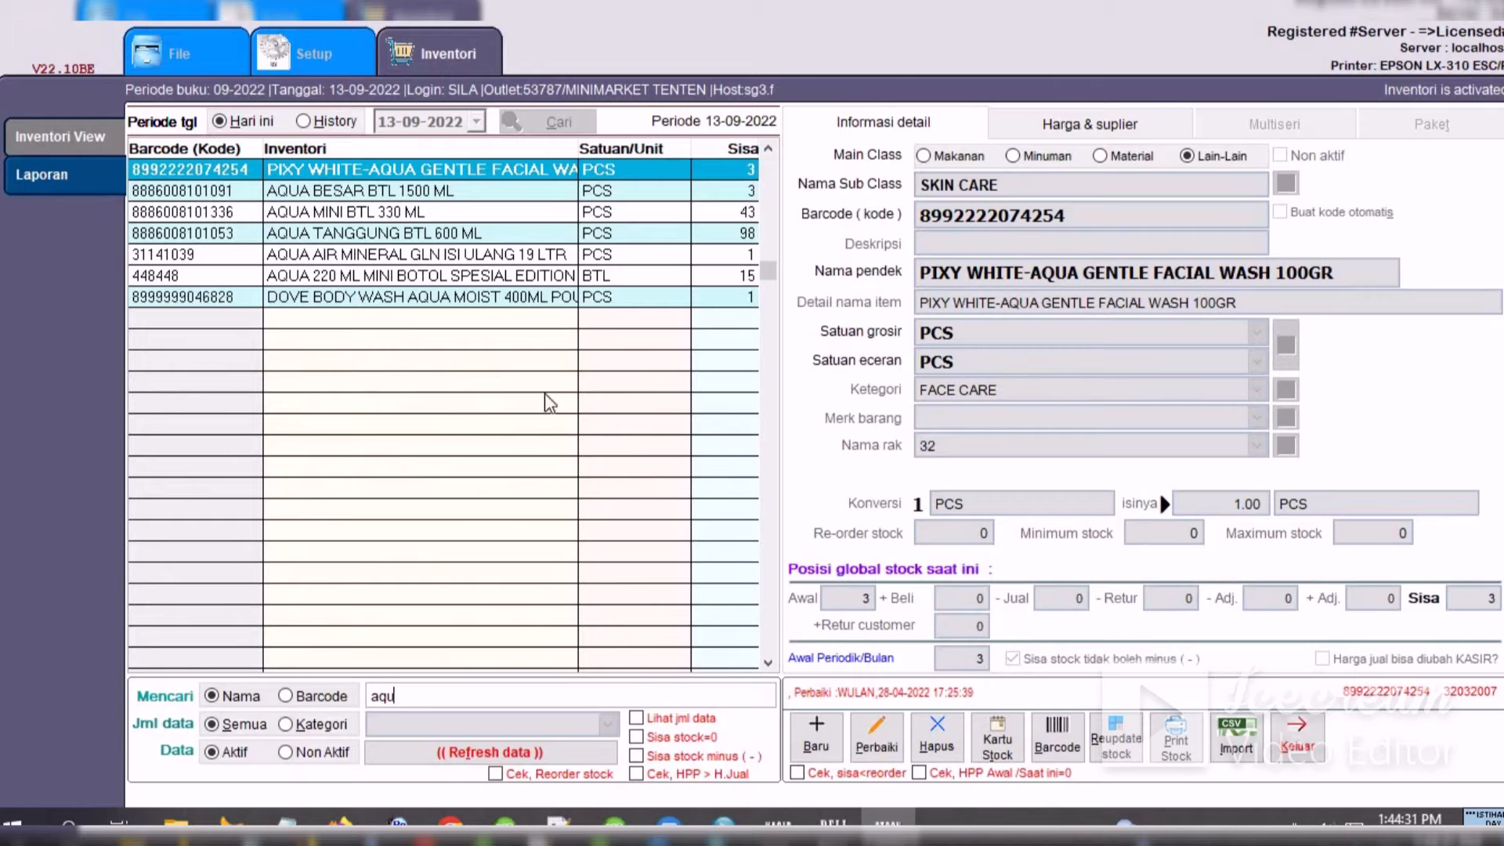
{"action": "left_click", "coordinate": [525, 232]}
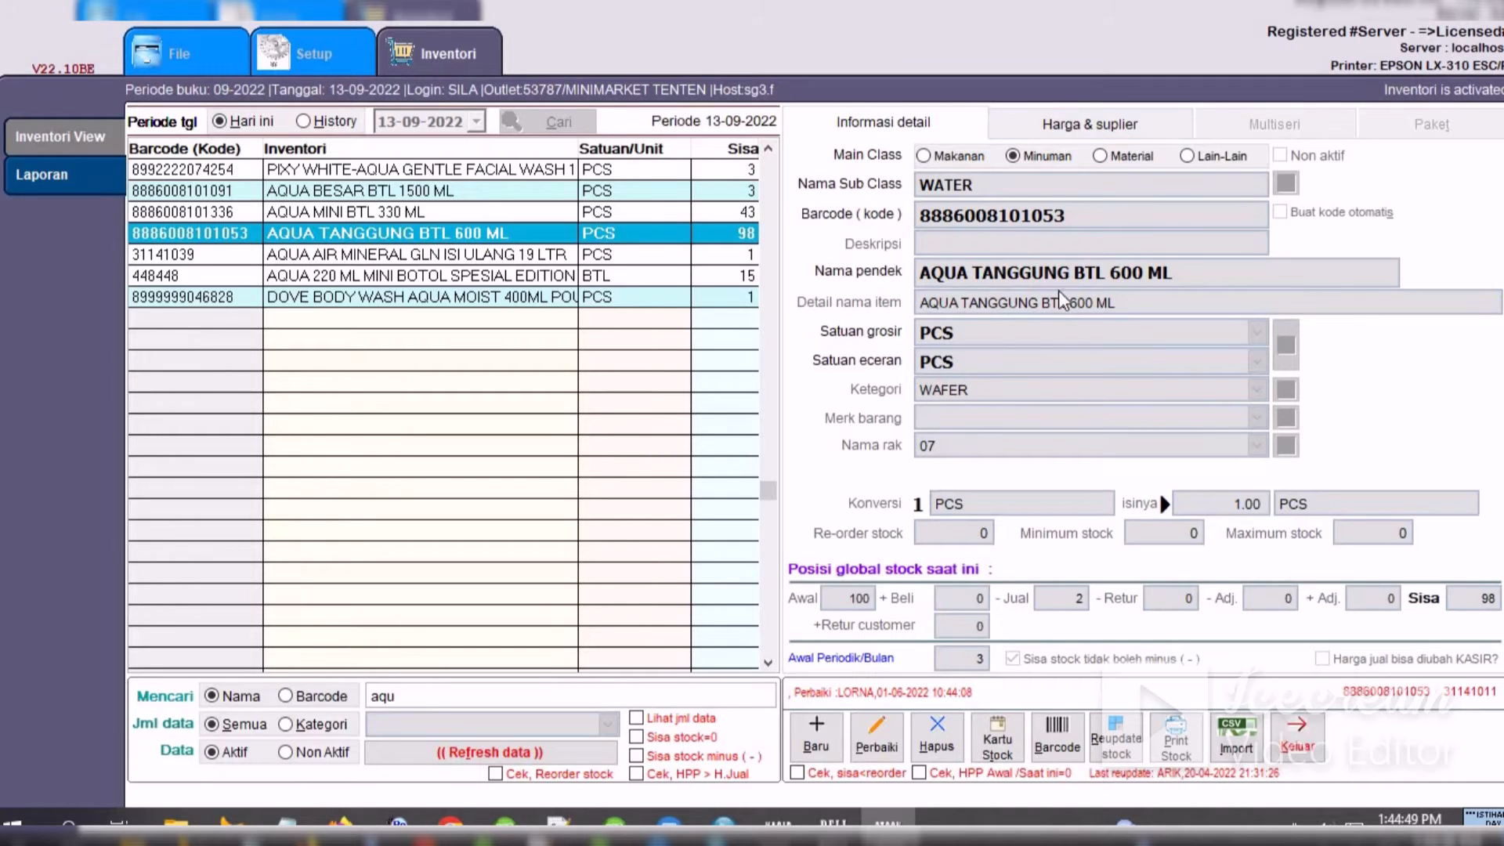
- View the selected item's HPP cost log for the current period (Periode sekarang) and close the log
{"action": "left_click", "coordinate": [1085, 130]}
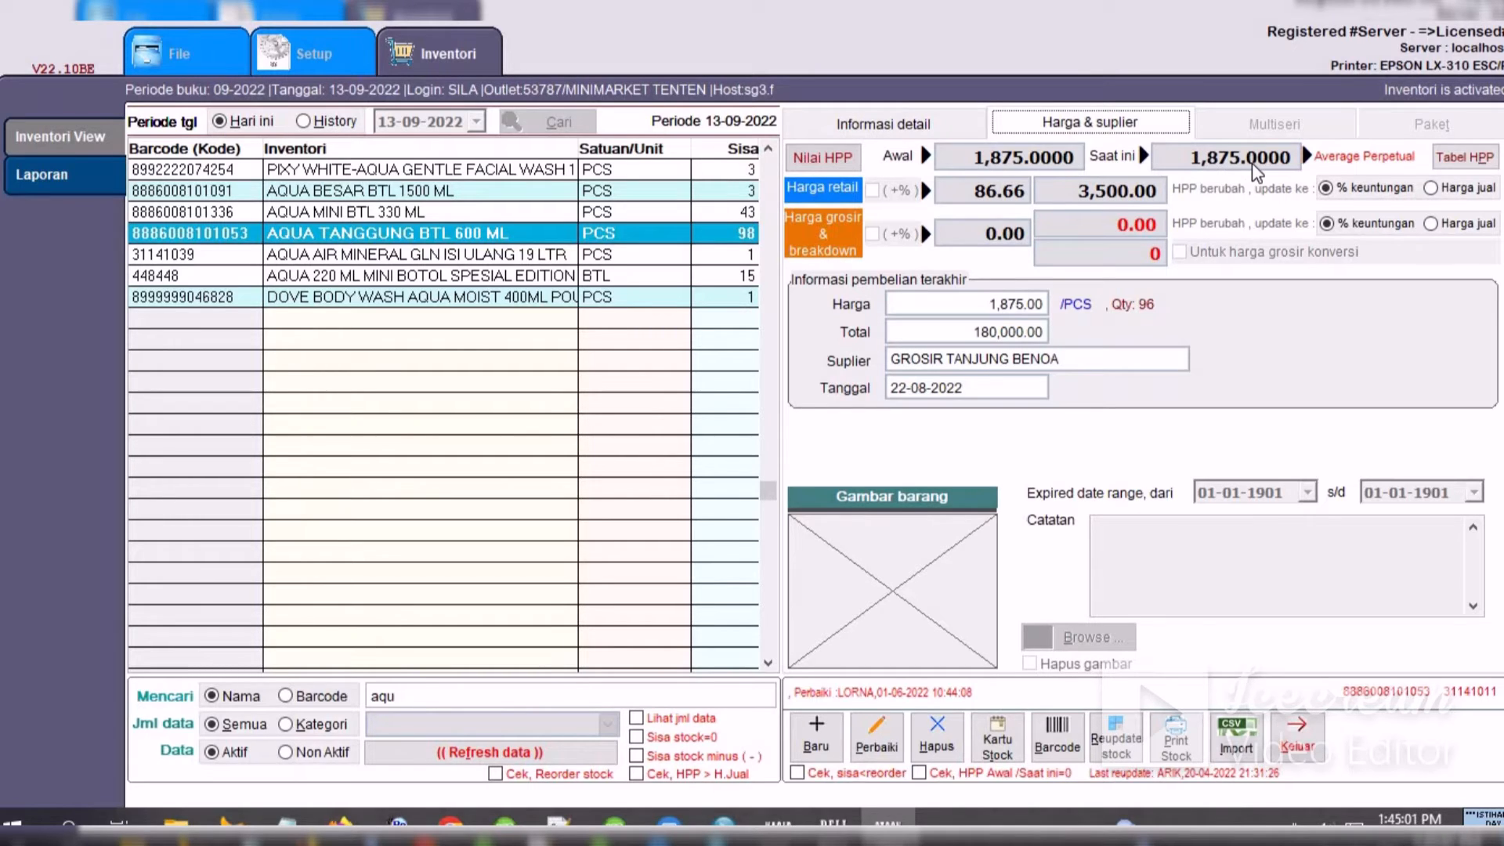
{"action": "left_click", "coordinate": [1449, 161]}
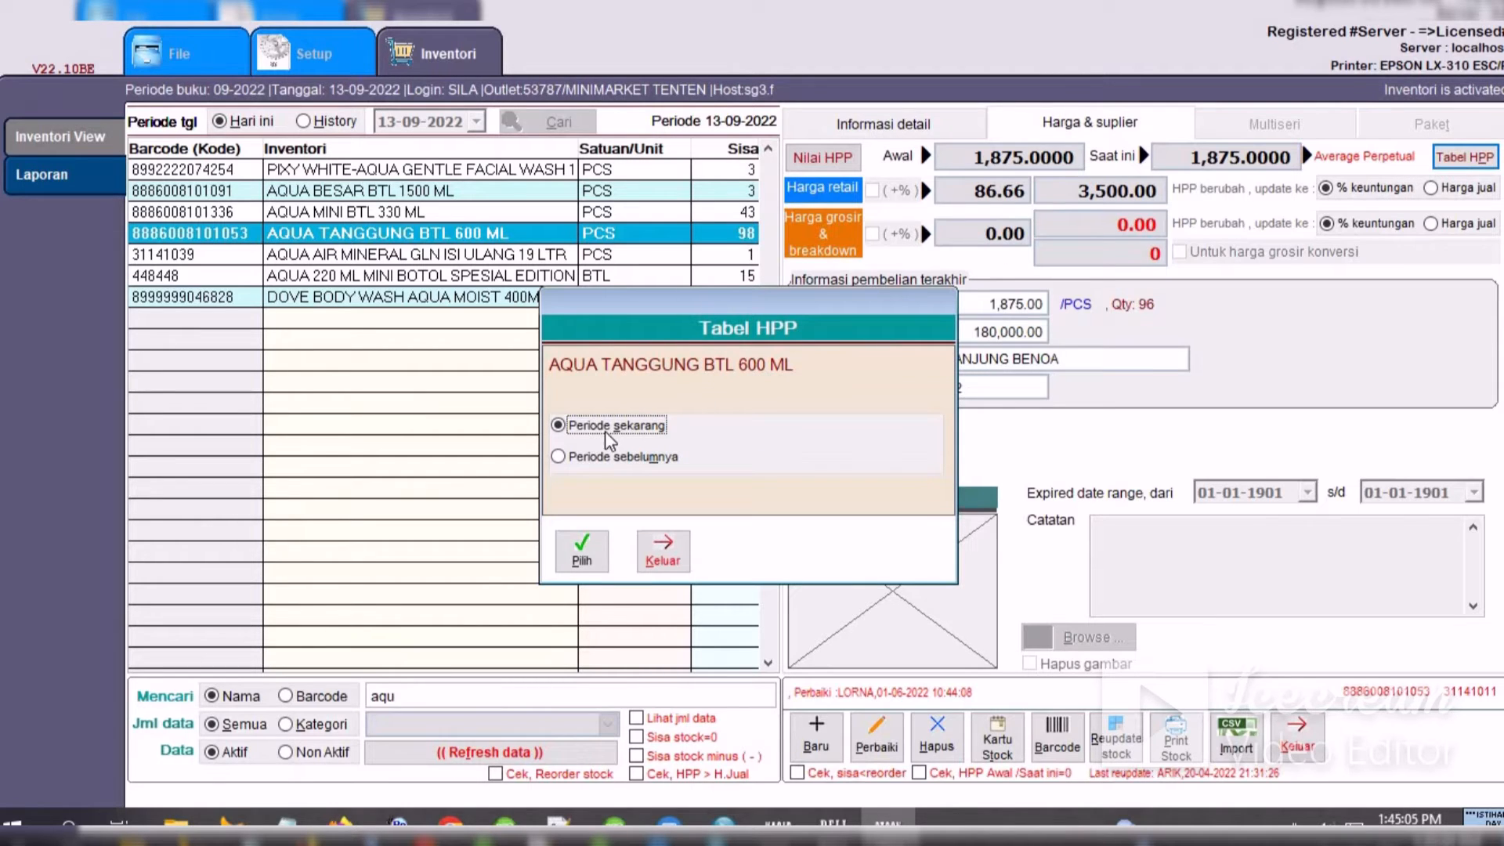
{"action": "left_click", "coordinate": [587, 553]}
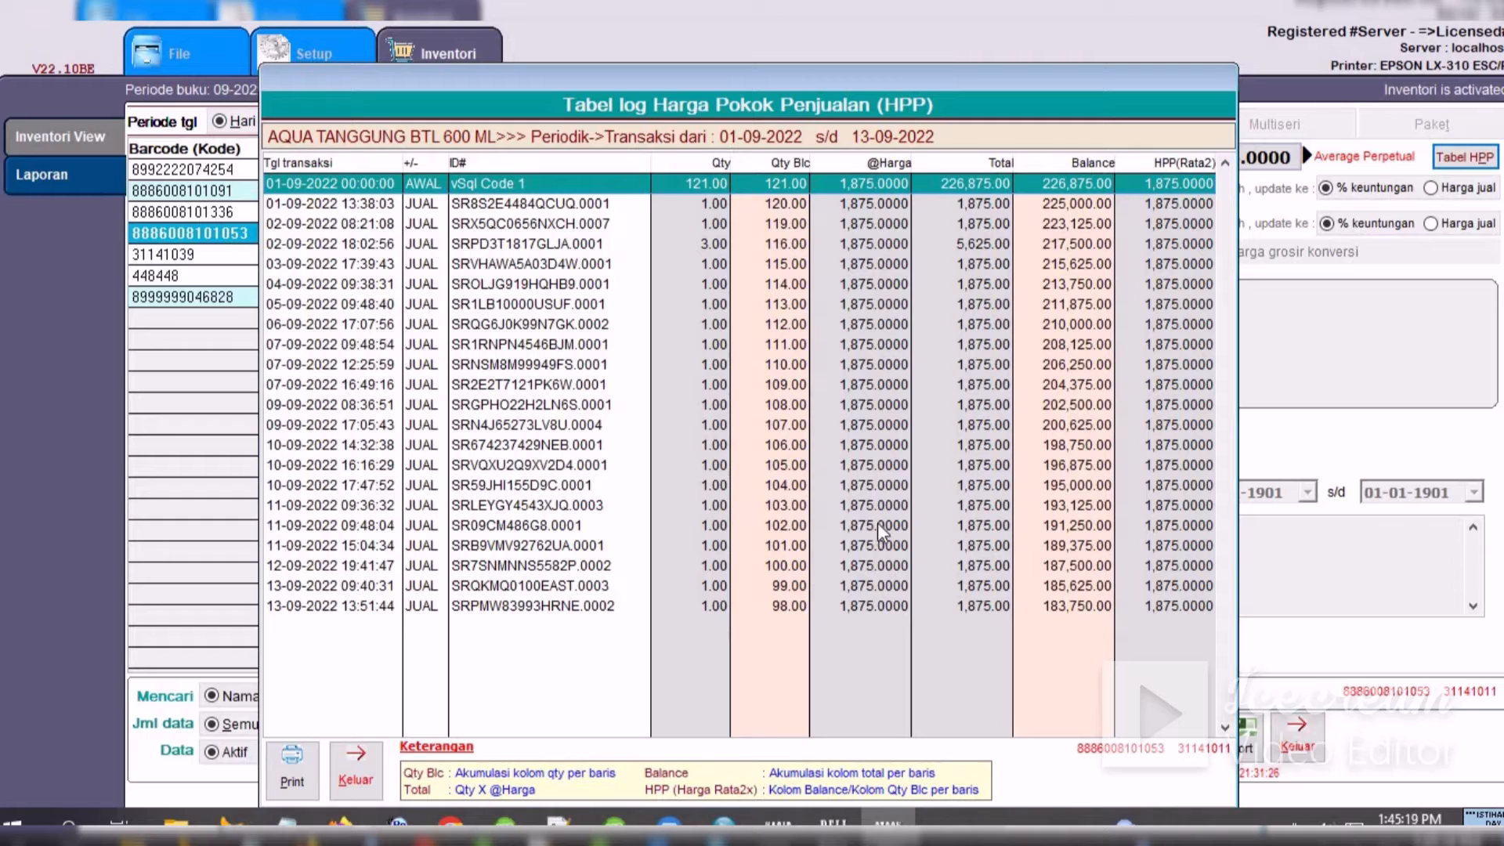
{"action": "left_click", "coordinate": [363, 772]}
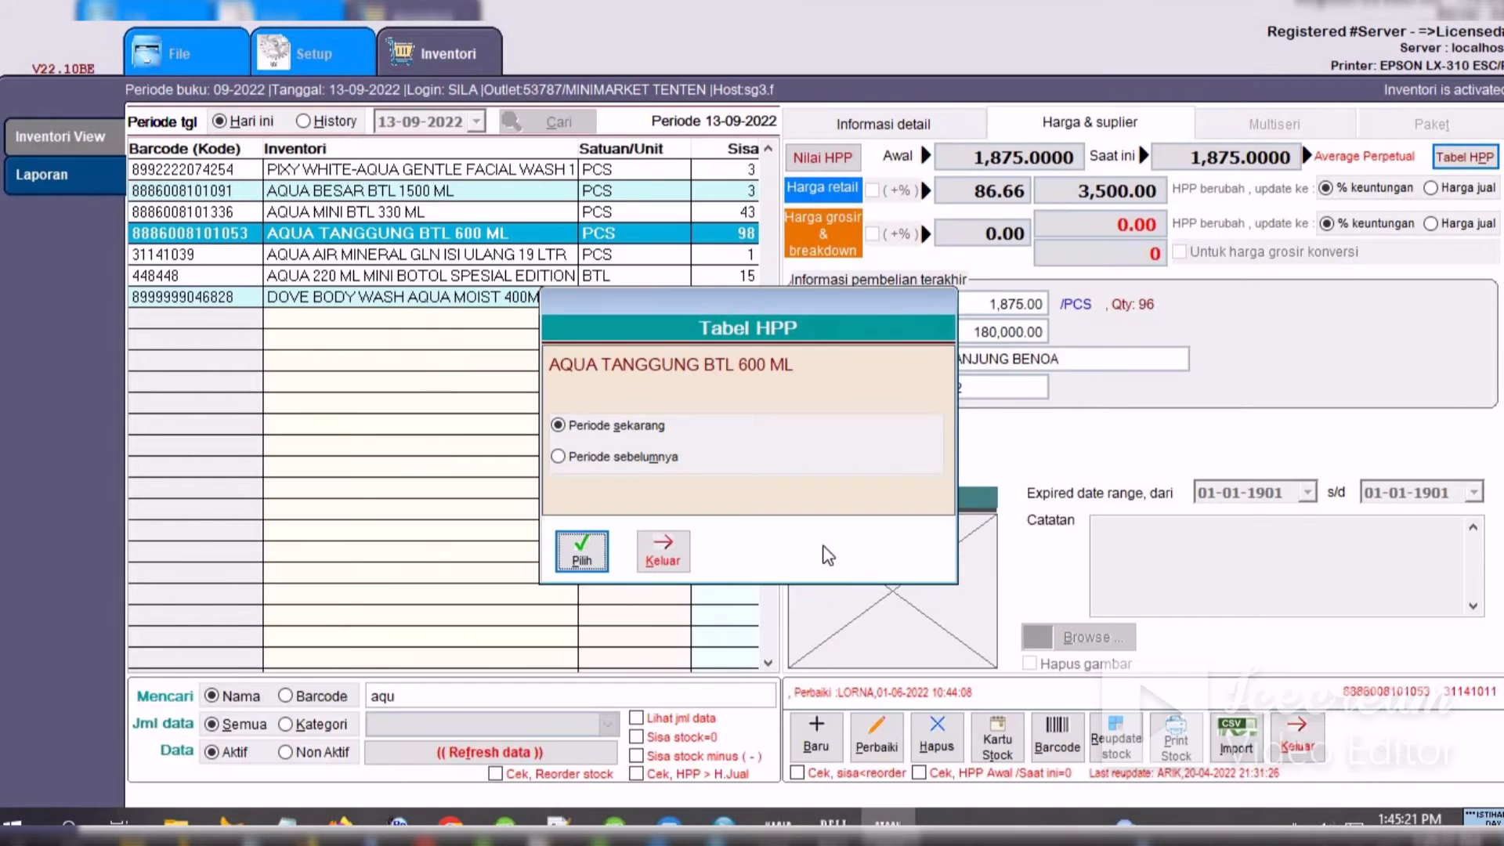
- Check which earlier periods the HPP table offers under Periode sebelumnya, and leave the dialog
{"action": "left_click", "coordinate": [614, 460]}
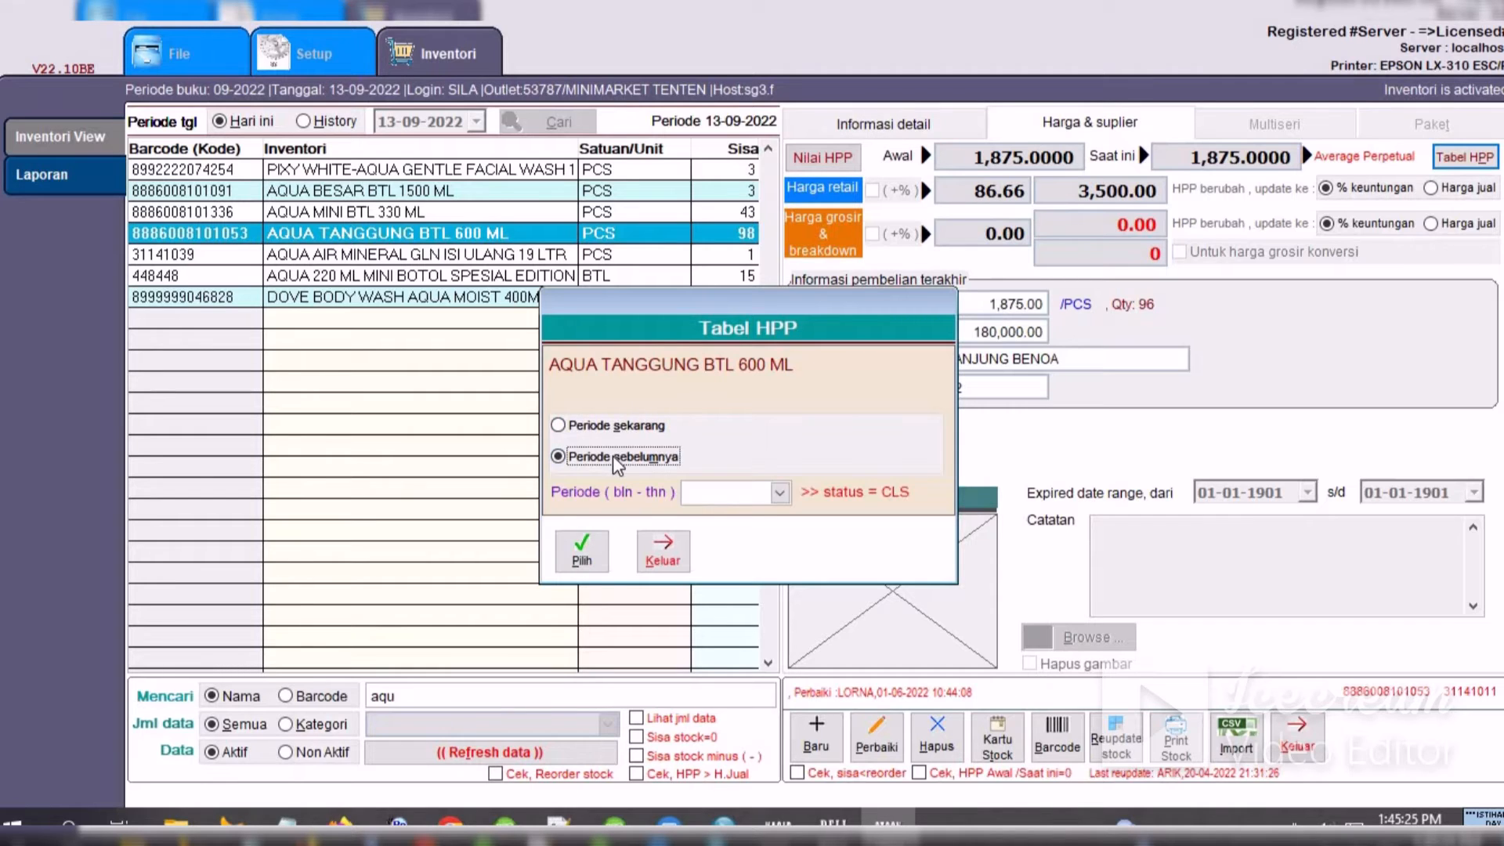
{"action": "left_click", "coordinate": [753, 496]}
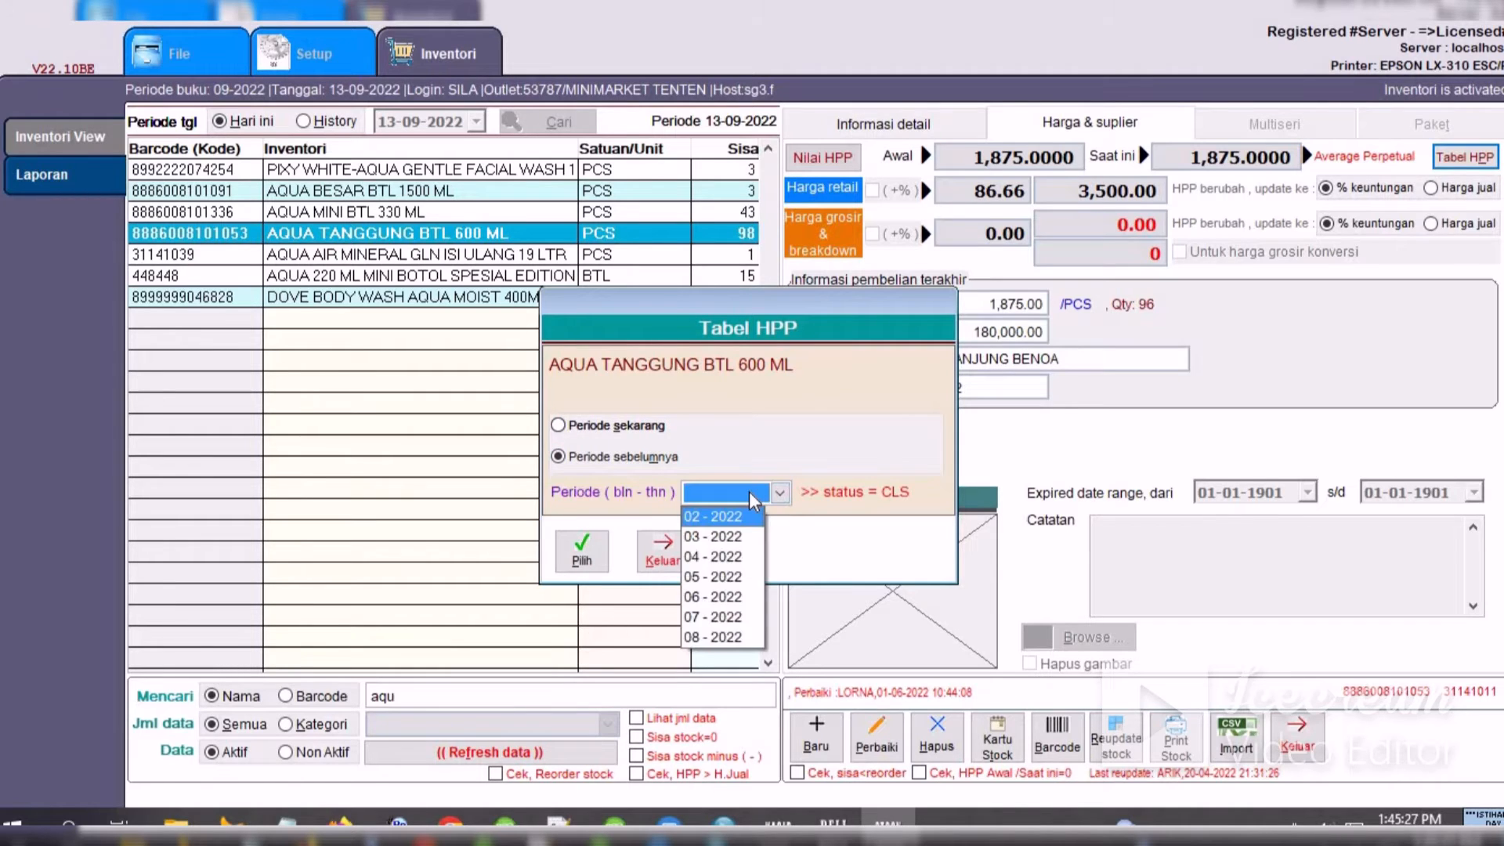
{"action": "left_click", "coordinate": [753, 498]}
{"action": "left_click", "coordinate": [671, 554]}
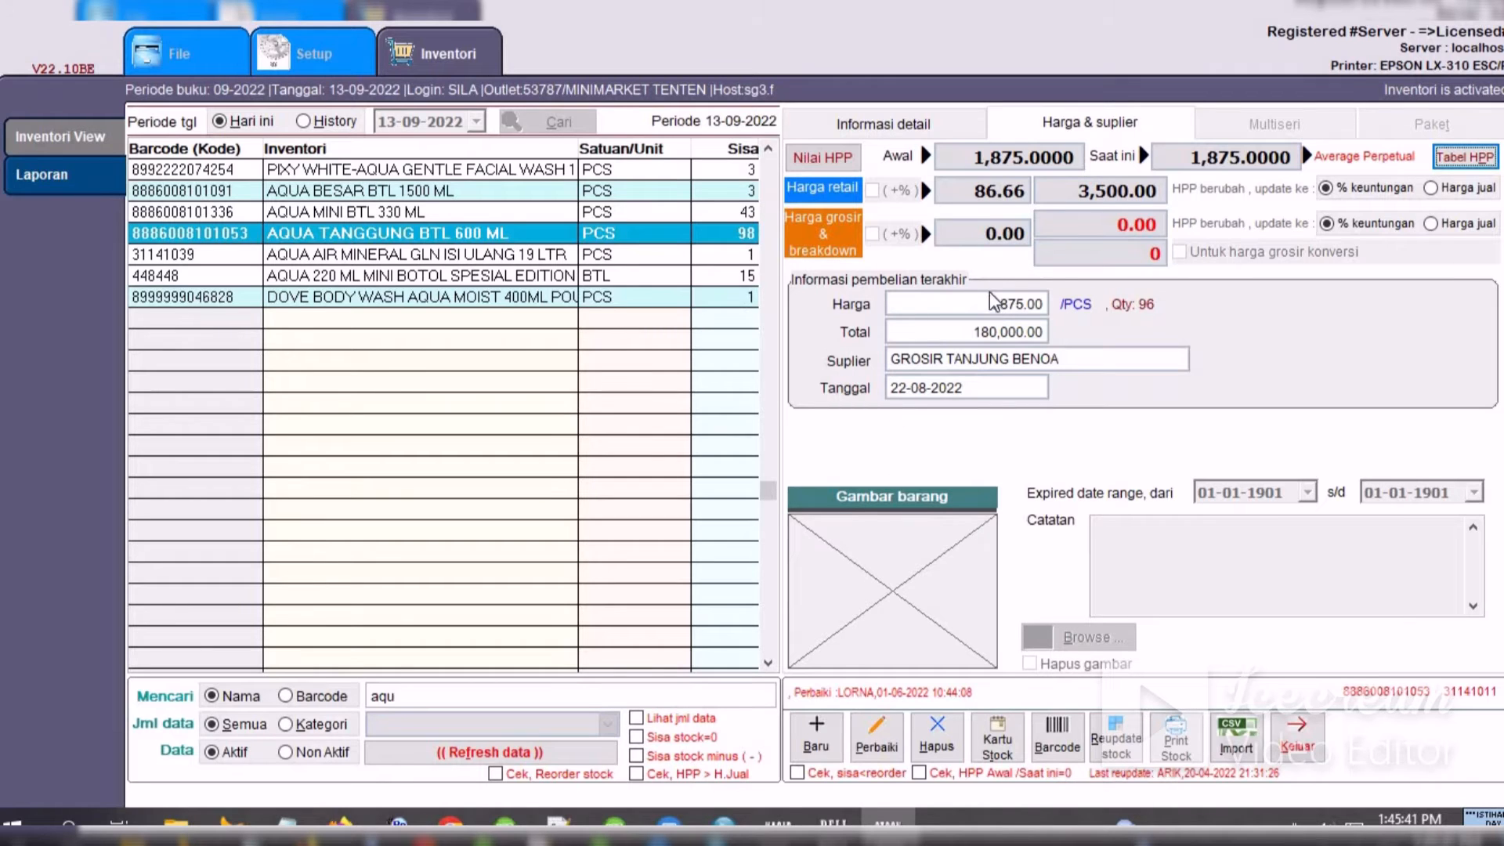
- Edit AQUA TANGGUNG BTL 600 ML, setting its wholesale unit to DUS and its retail unit to PCS
{"action": "left_click", "coordinate": [907, 125]}
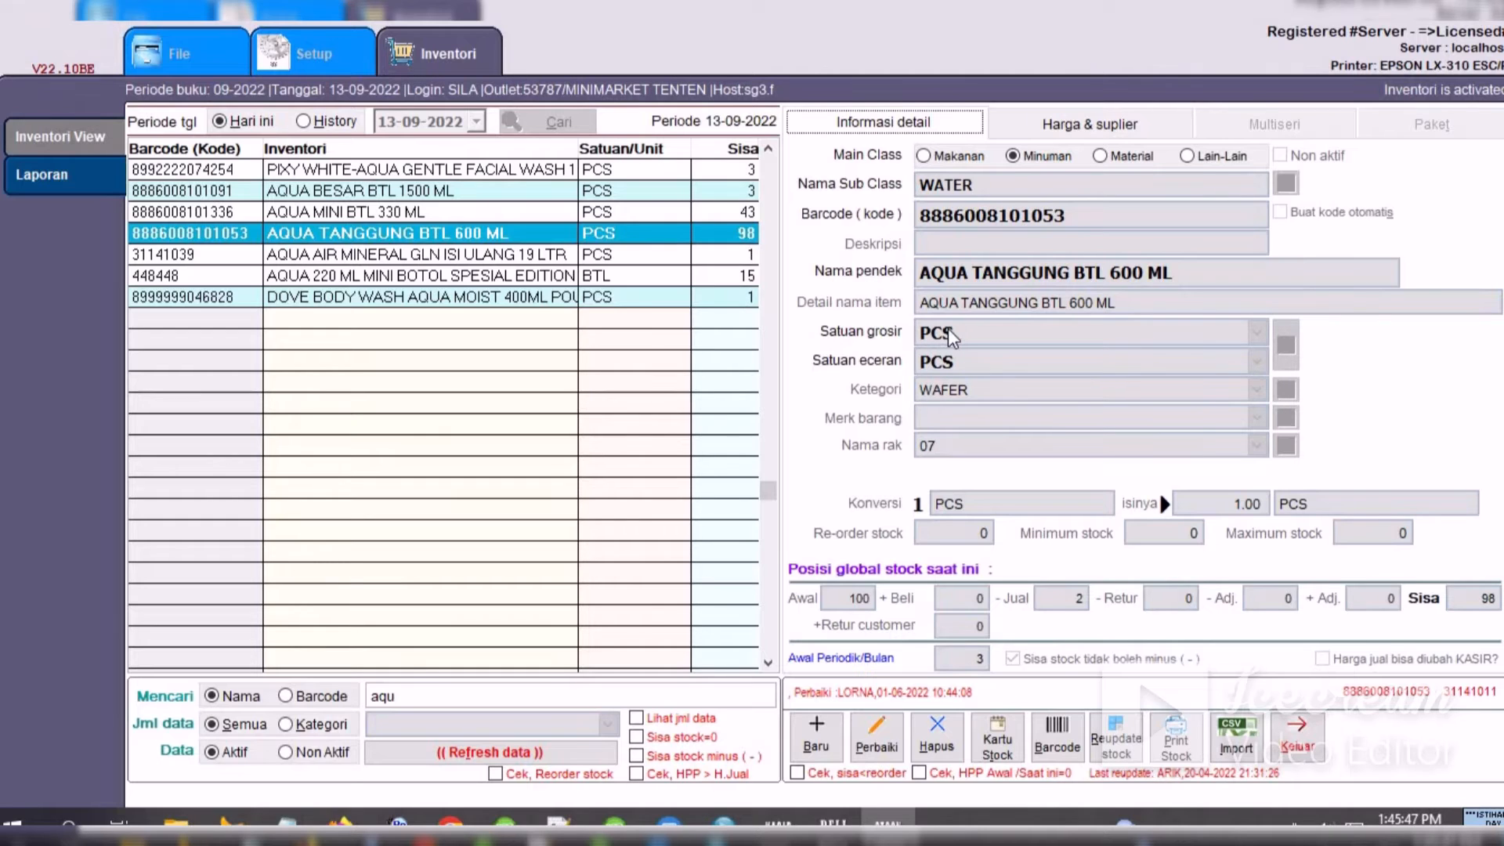
{"action": "left_click", "coordinate": [876, 736]}
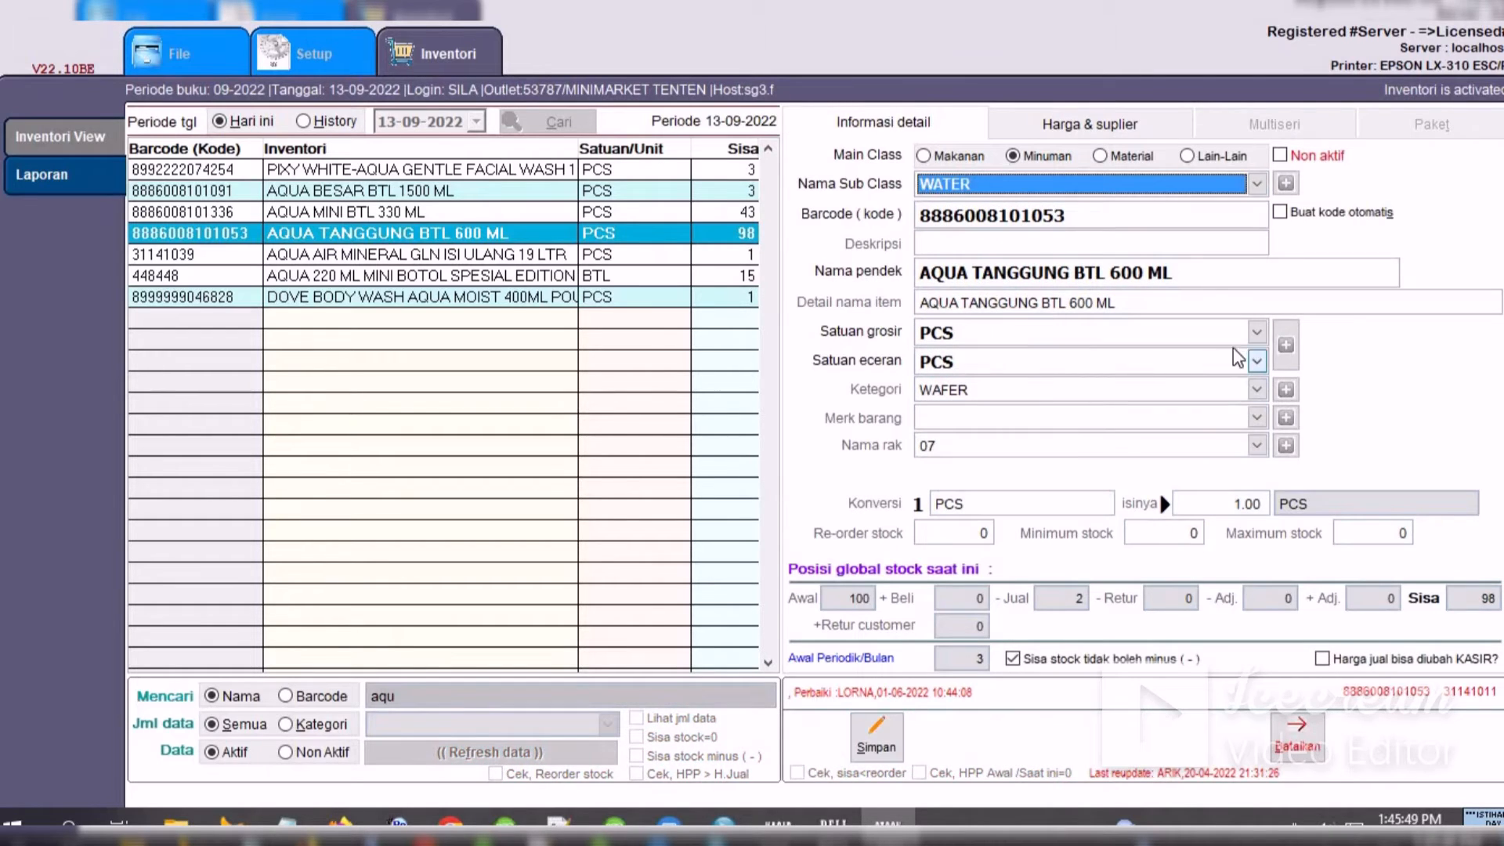
{"action": "left_click", "coordinate": [1258, 332]}
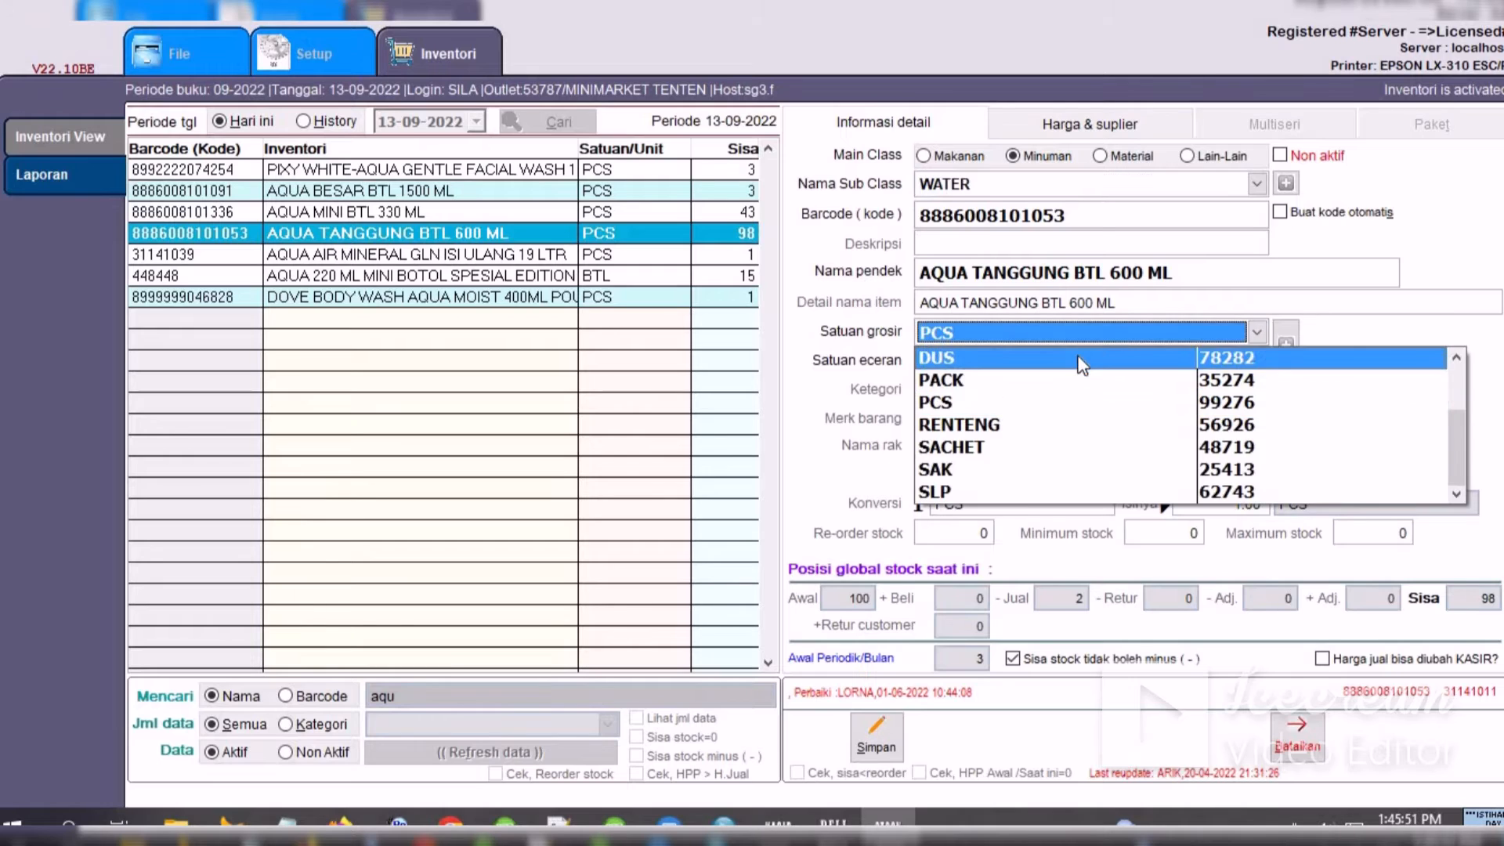
{"action": "left_click", "coordinate": [1083, 362]}
{"action": "left_click", "coordinate": [1083, 364]}
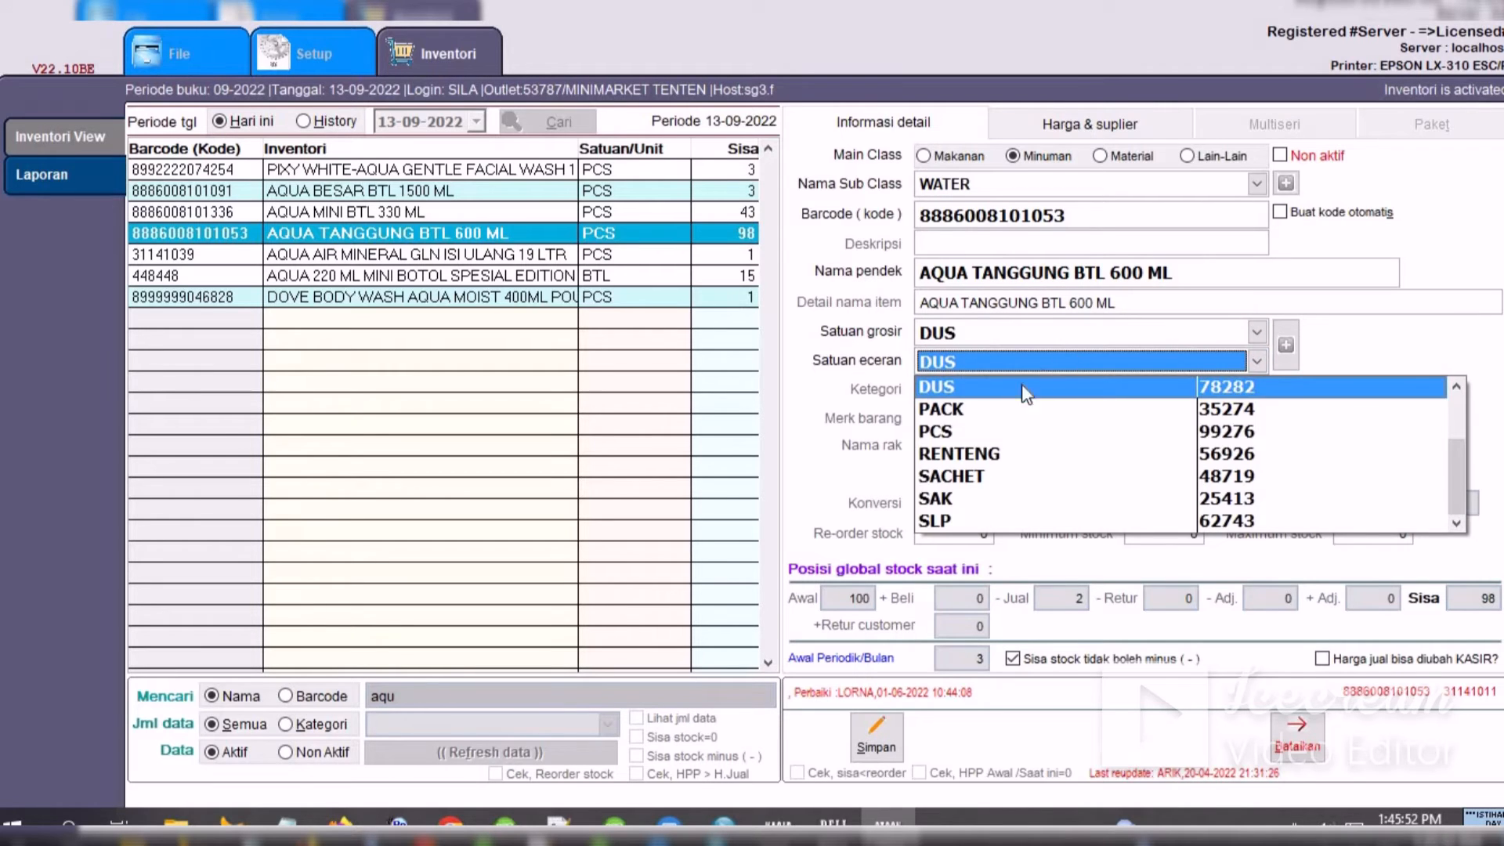
{"action": "left_click", "coordinate": [1006, 435]}
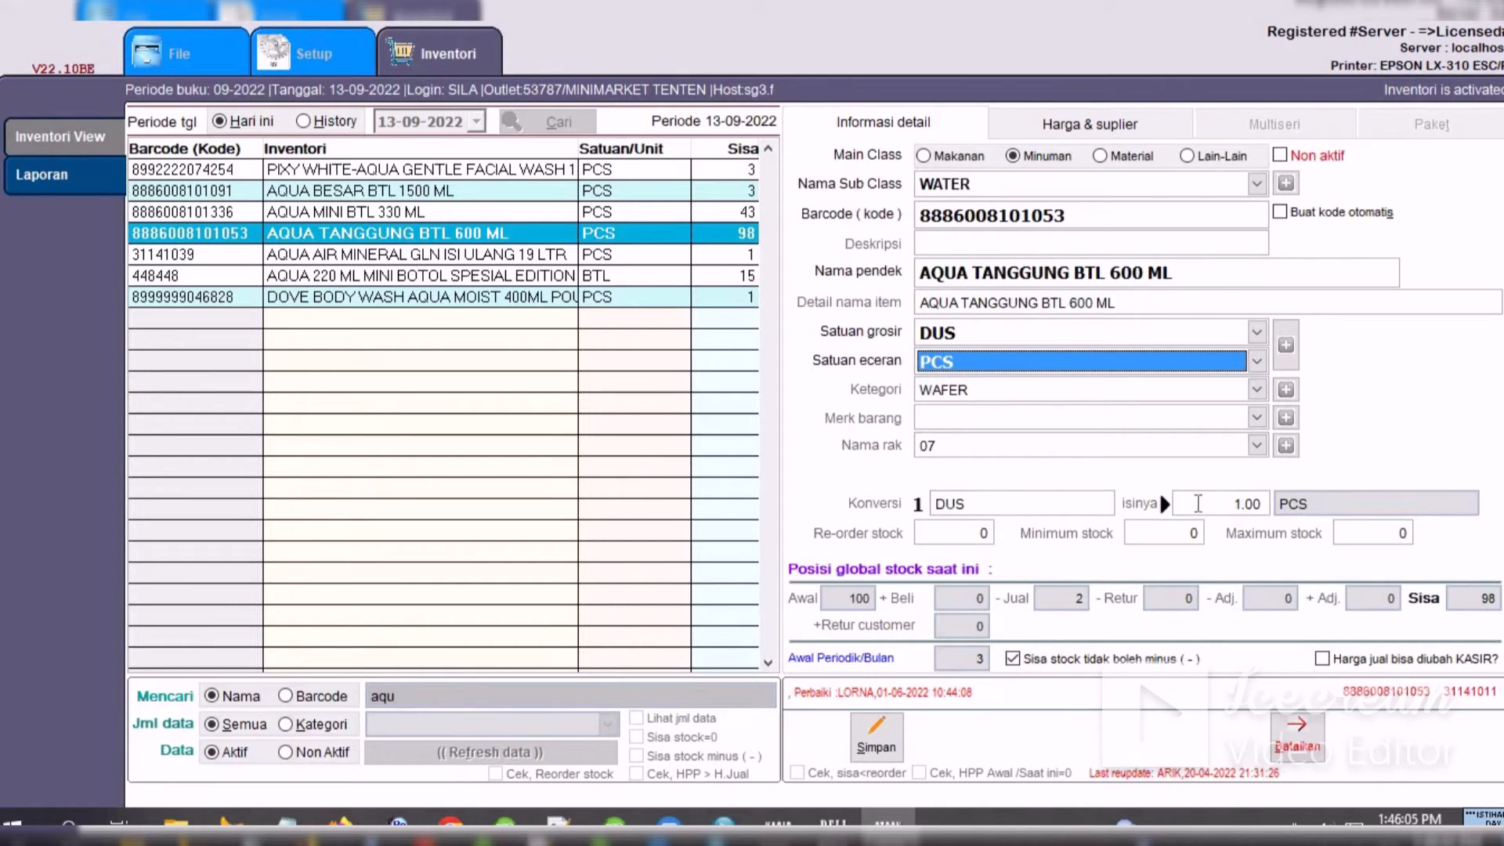
- Set the unit conversion so that 1 DUS contains 12 PCS
{"action": "left_click", "coordinate": [1191, 498]}
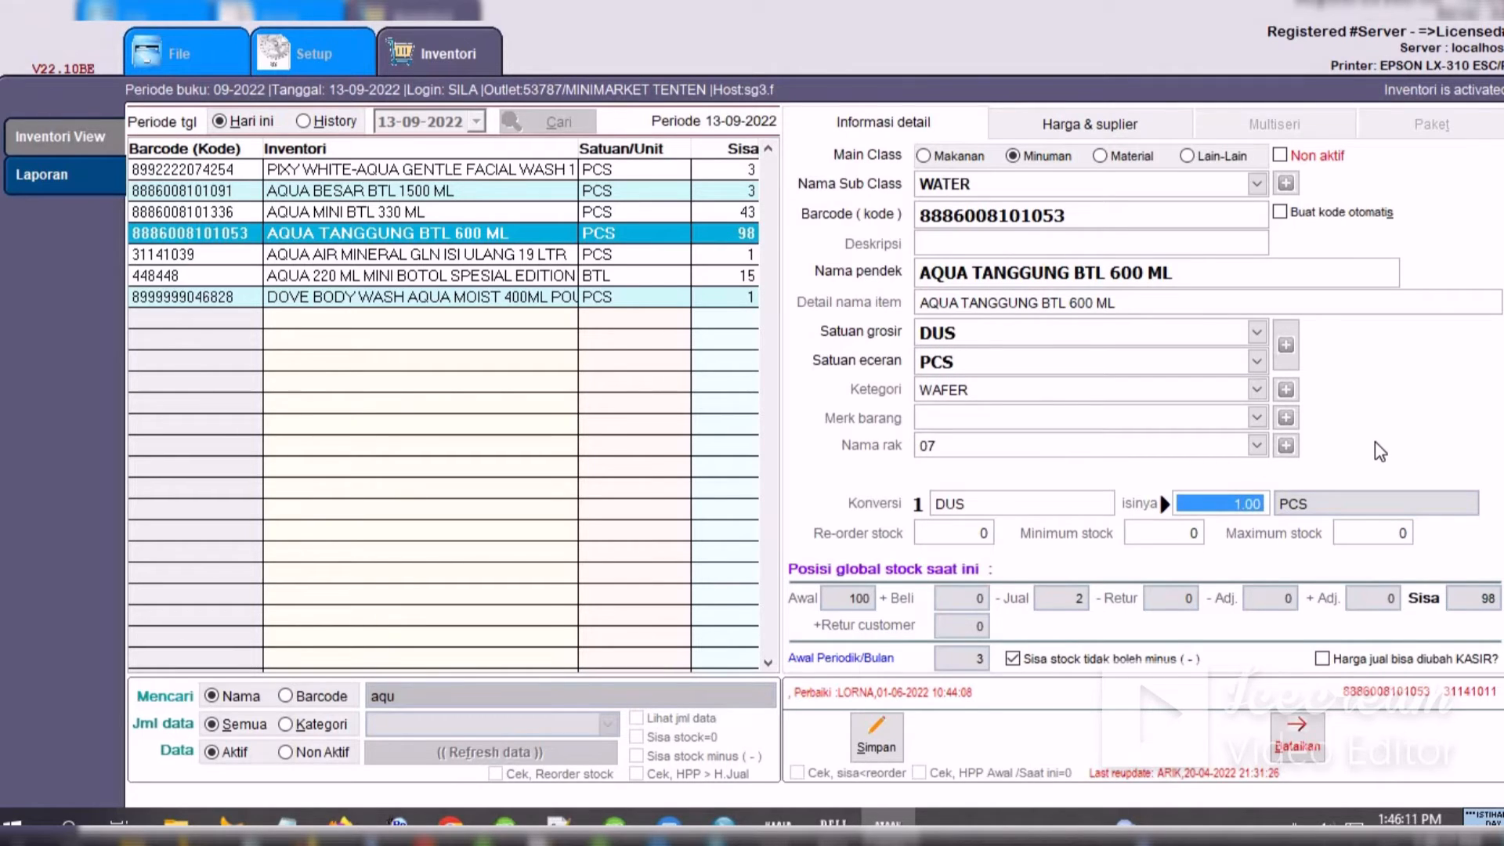
{"action": "type", "text": "1,2"}
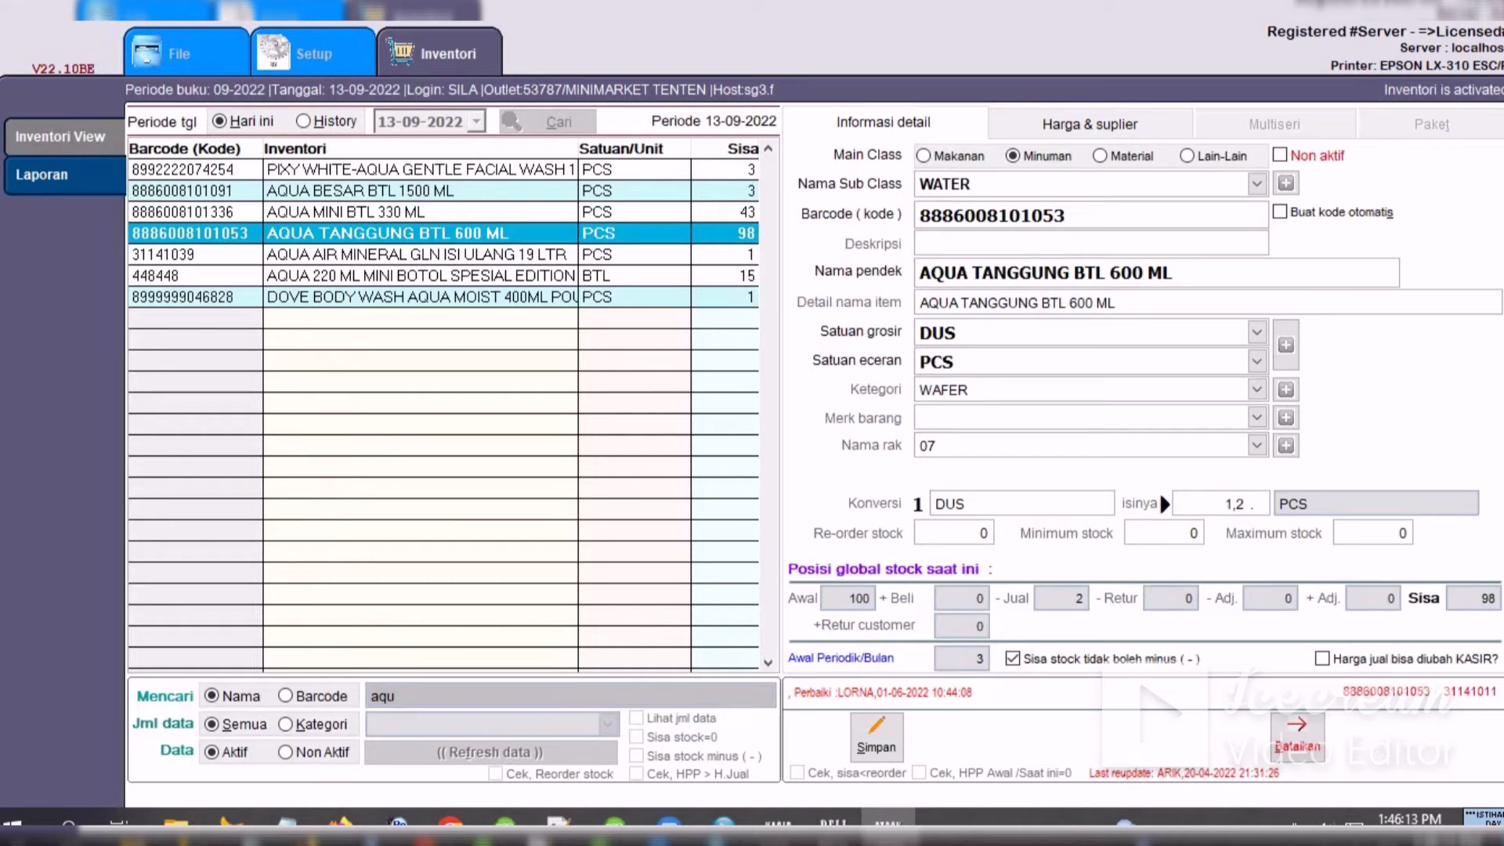
{"action": "key", "text": "Return"}
- Enable the converted wholesale price for the item, set it to 30,000 per DUS, and save the item
{"action": "left_click", "coordinate": [1093, 130]}
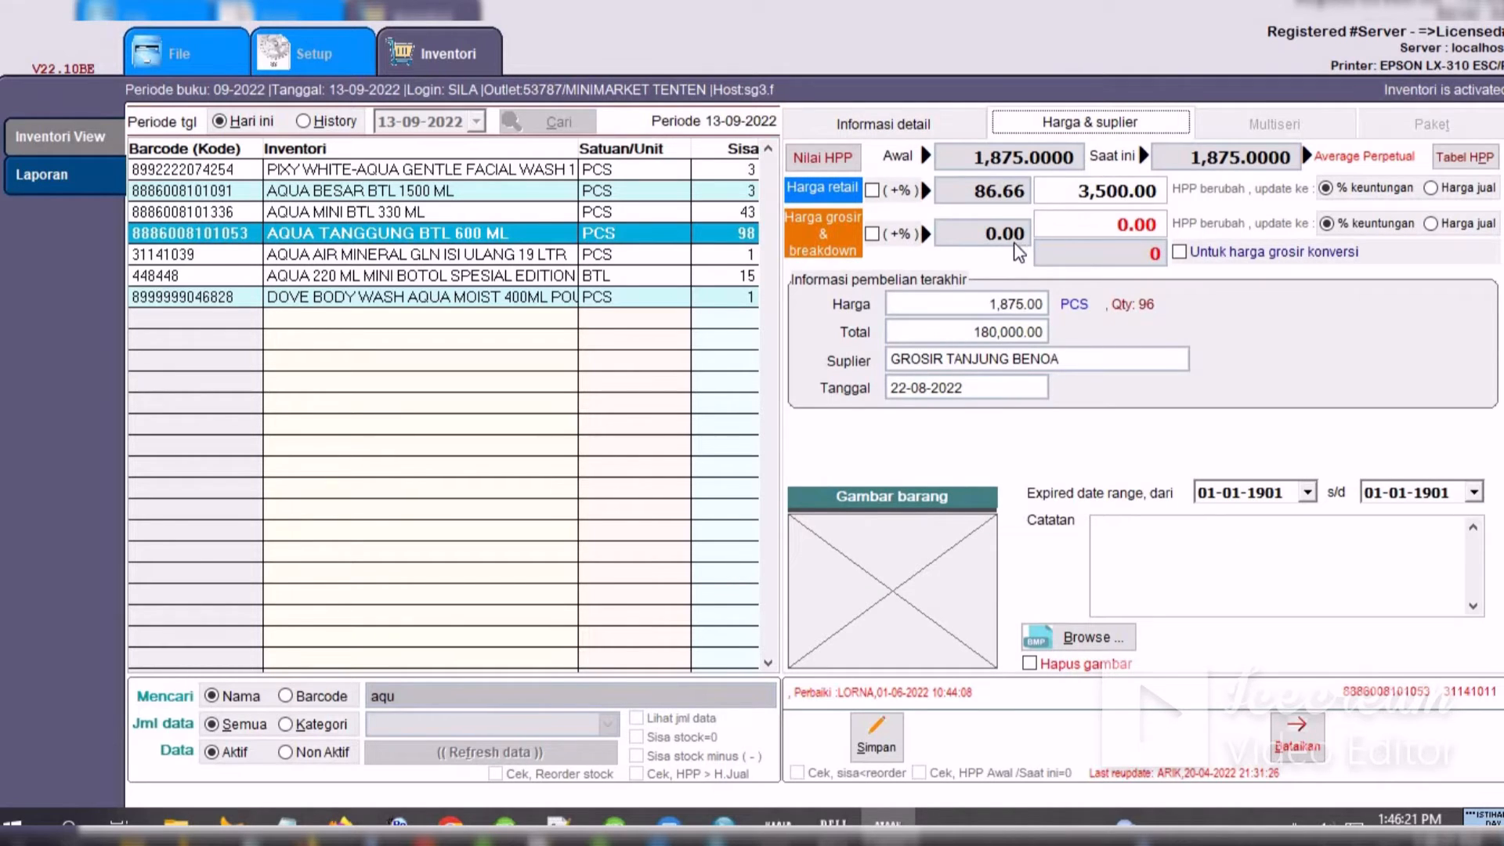
{"action": "left_click", "coordinate": [1178, 252]}
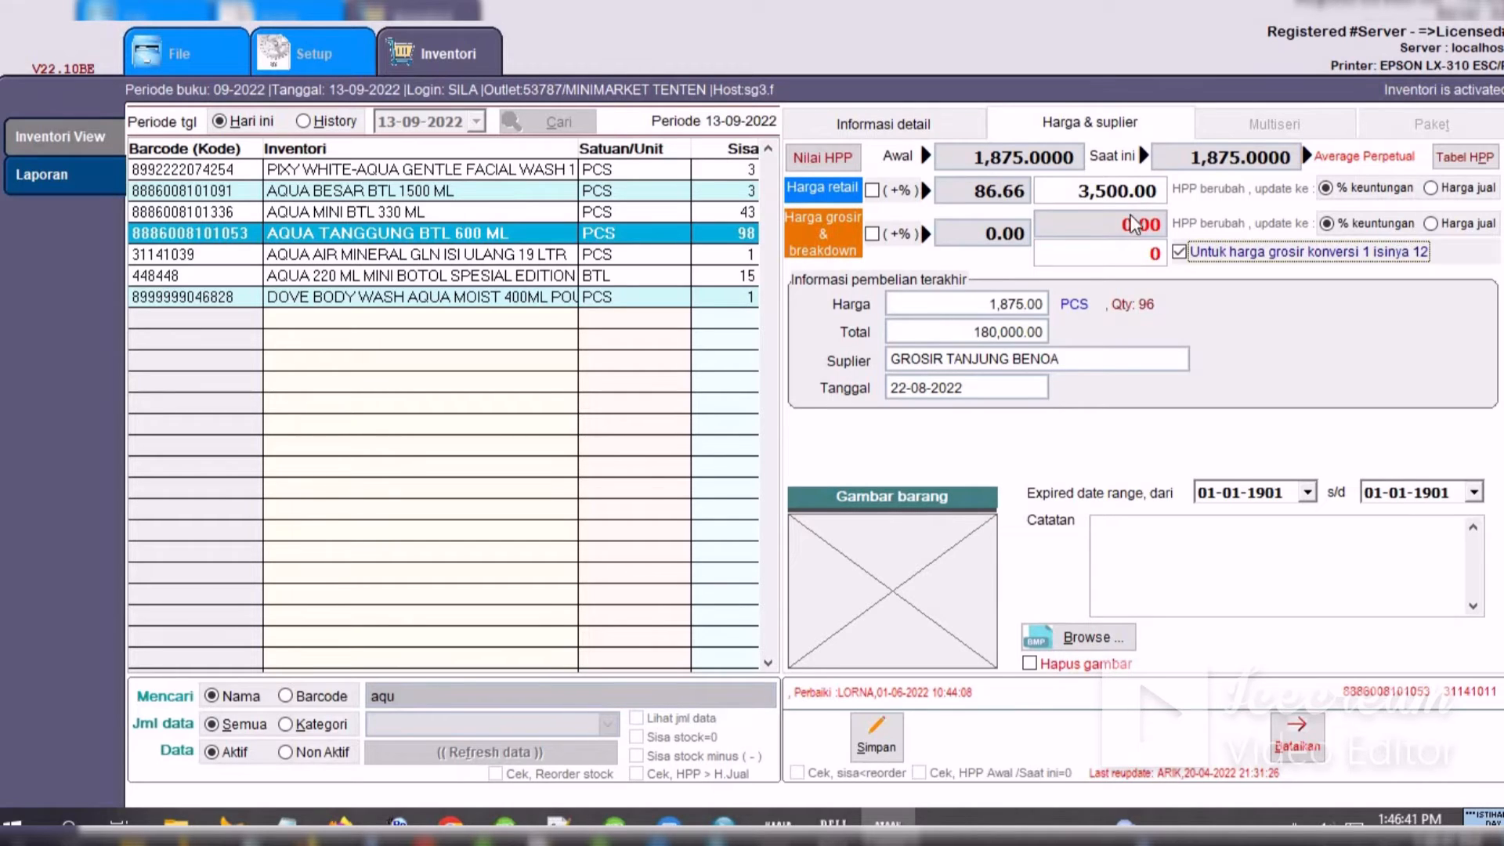
{"action": "left_click_drag", "start_coordinate": [1085, 253], "coordinate": [1359, 246]}
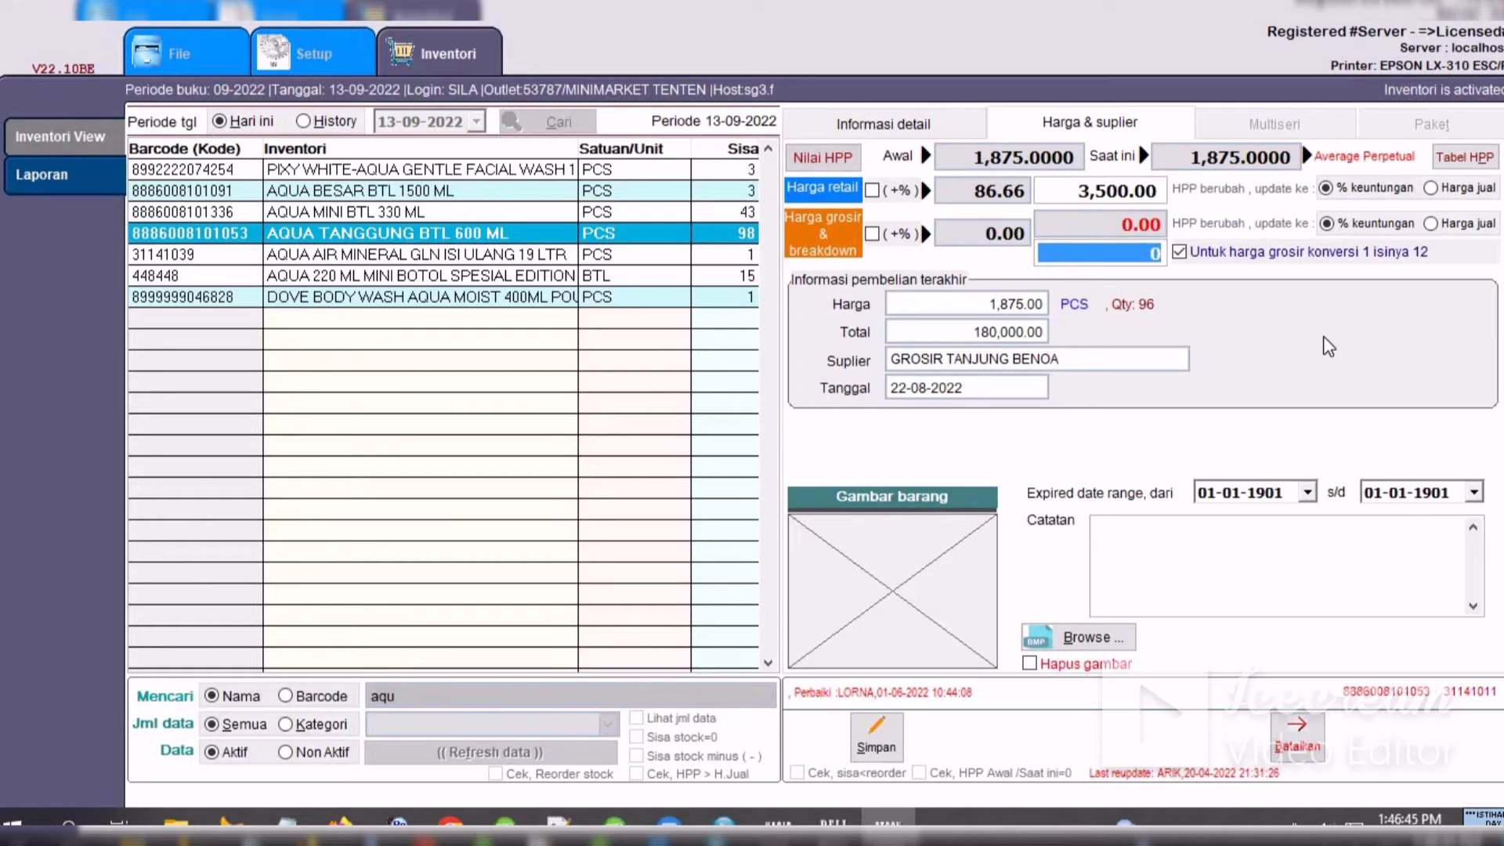
{"action": "type", "text": "30000"}
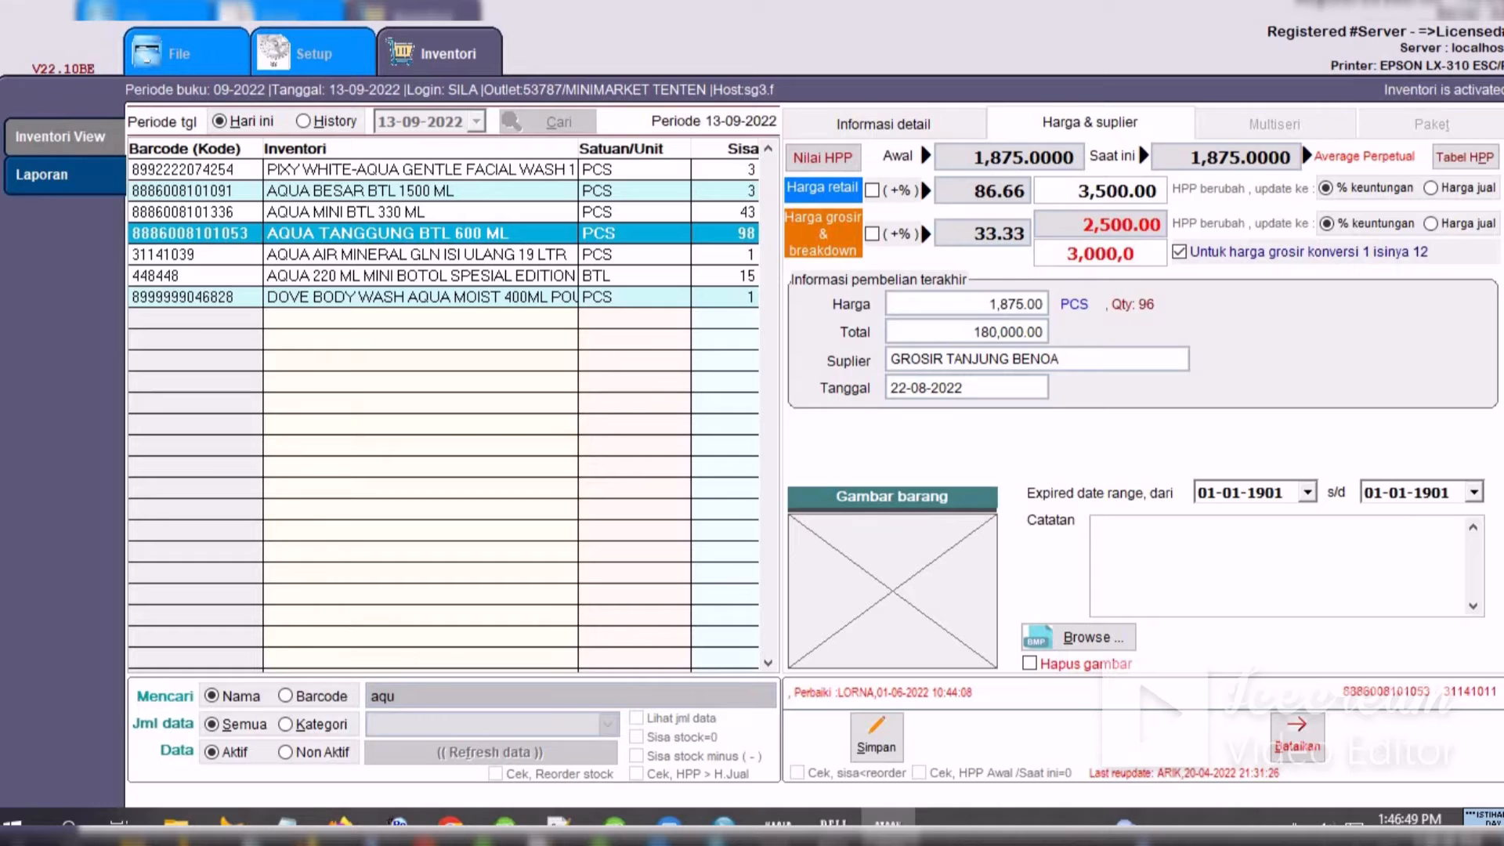
{"action": "key", "text": "Return"}
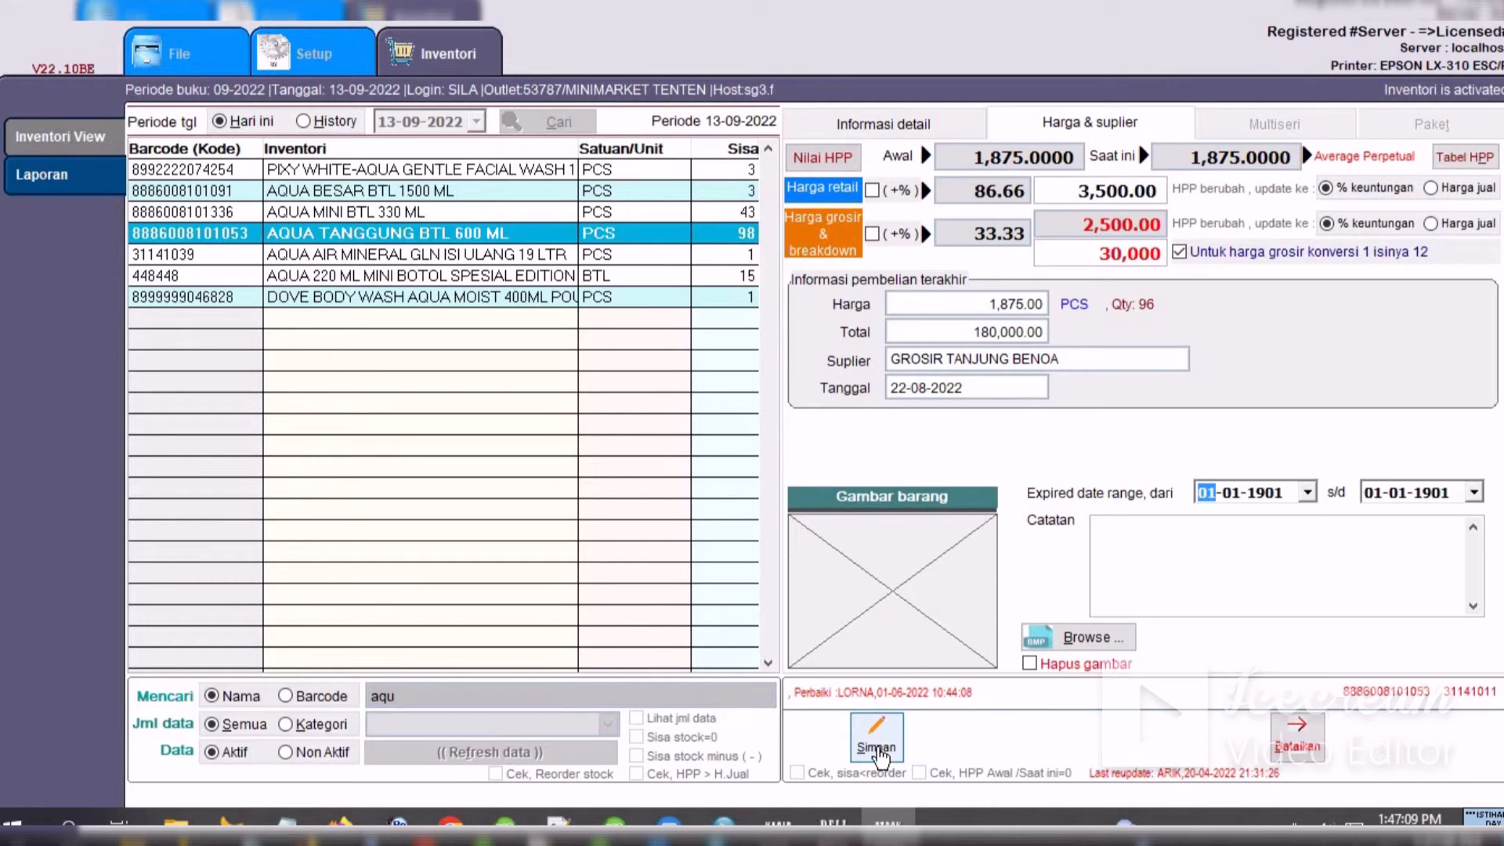
{"action": "left_click", "coordinate": [877, 744]}
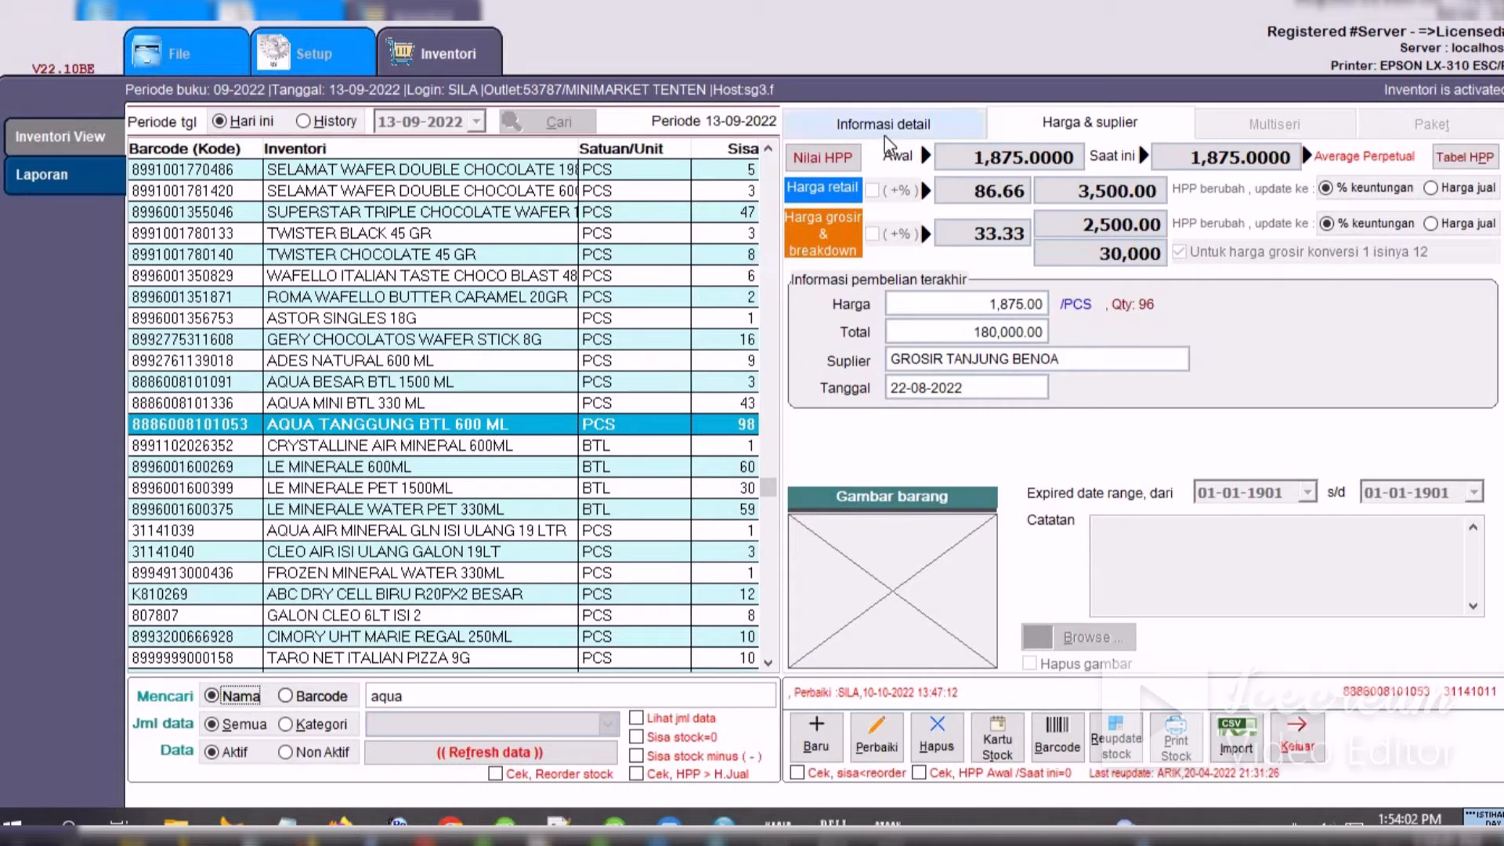
- Review the saved item's units, conversion, and retail and wholesale prices
{"action": "left_click", "coordinate": [886, 133]}
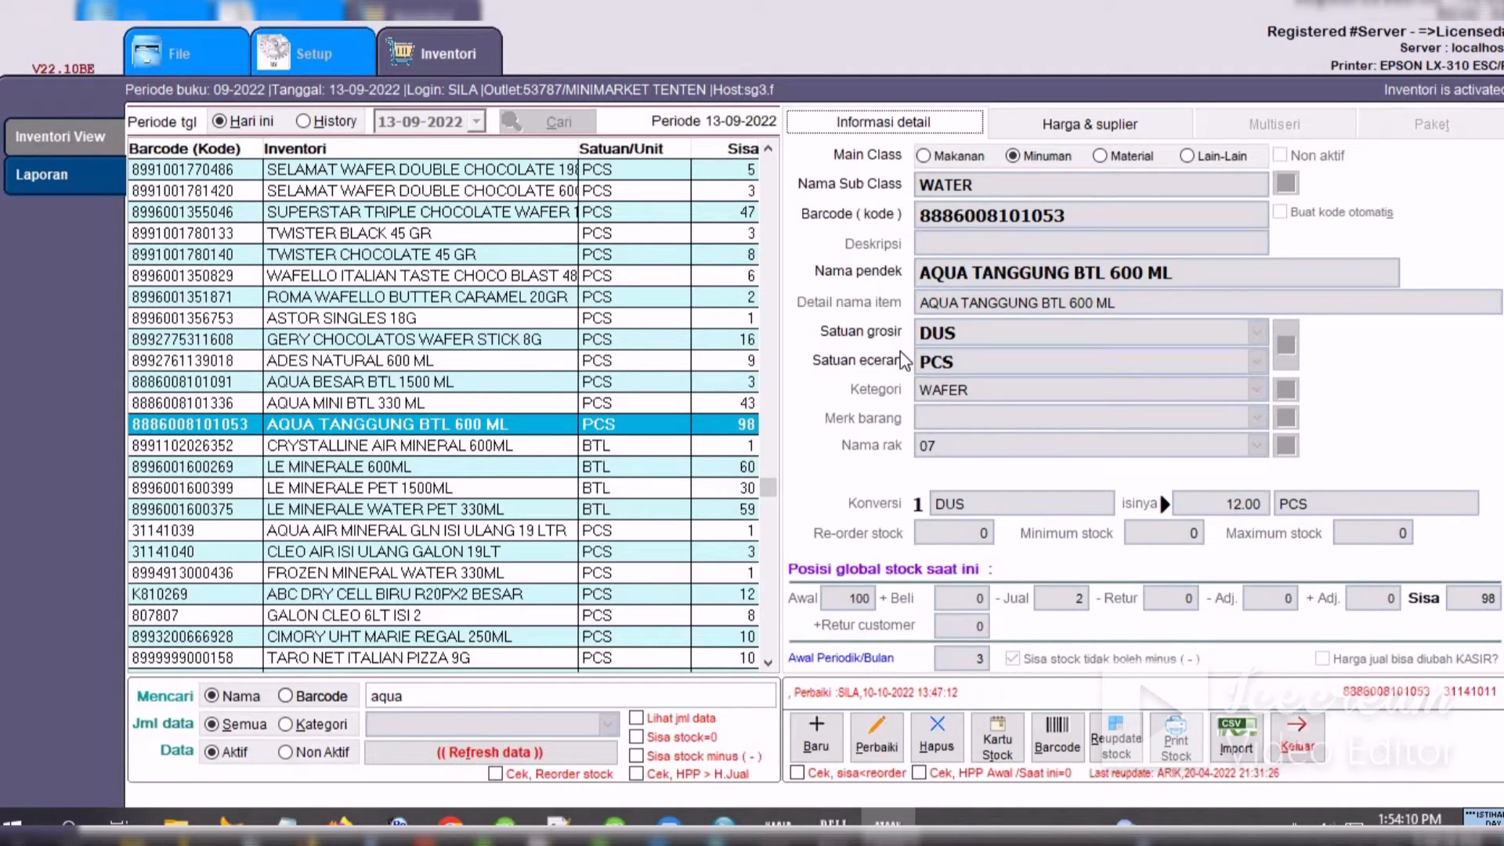
{"action": "left_click", "coordinate": [1101, 125]}
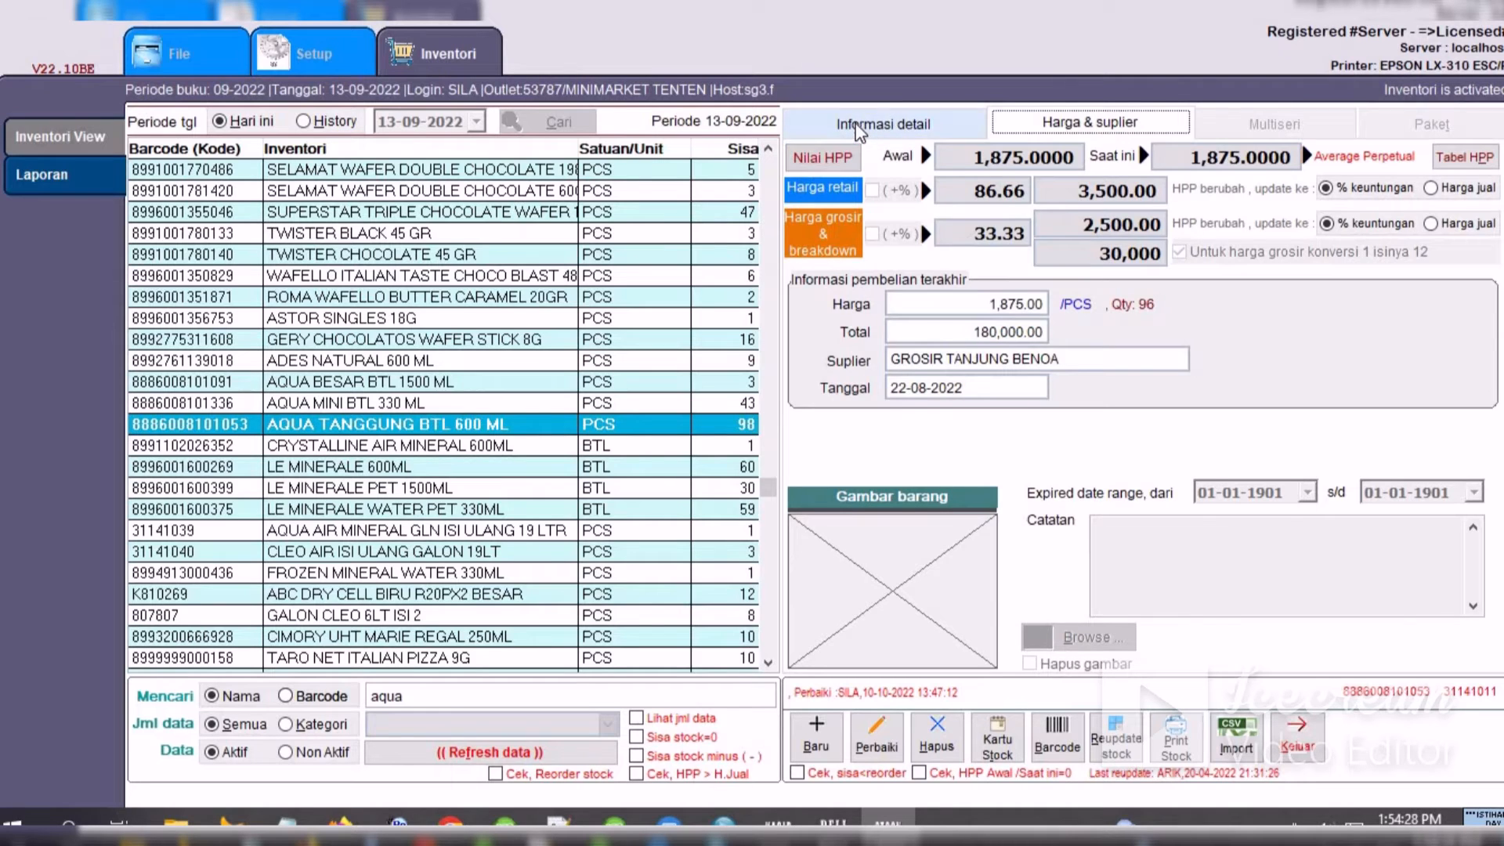
{"action": "left_click", "coordinate": [888, 118]}
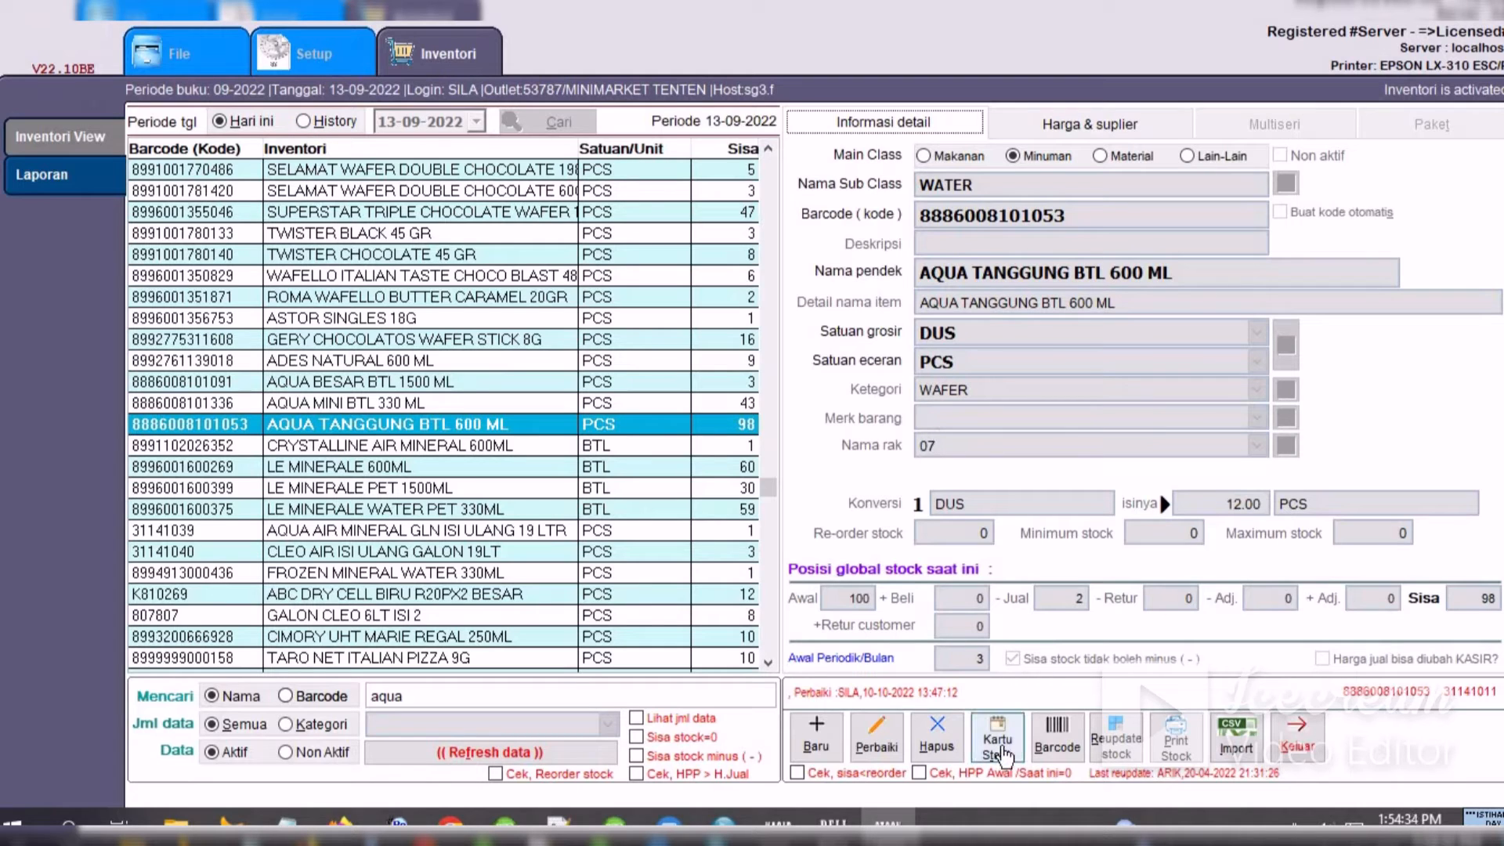
- Open the Kartu Stock of AQUA TANGGUNG BTL 600 ML for the current period (periode sekarang)
{"action": "left_click", "coordinate": [1002, 754]}
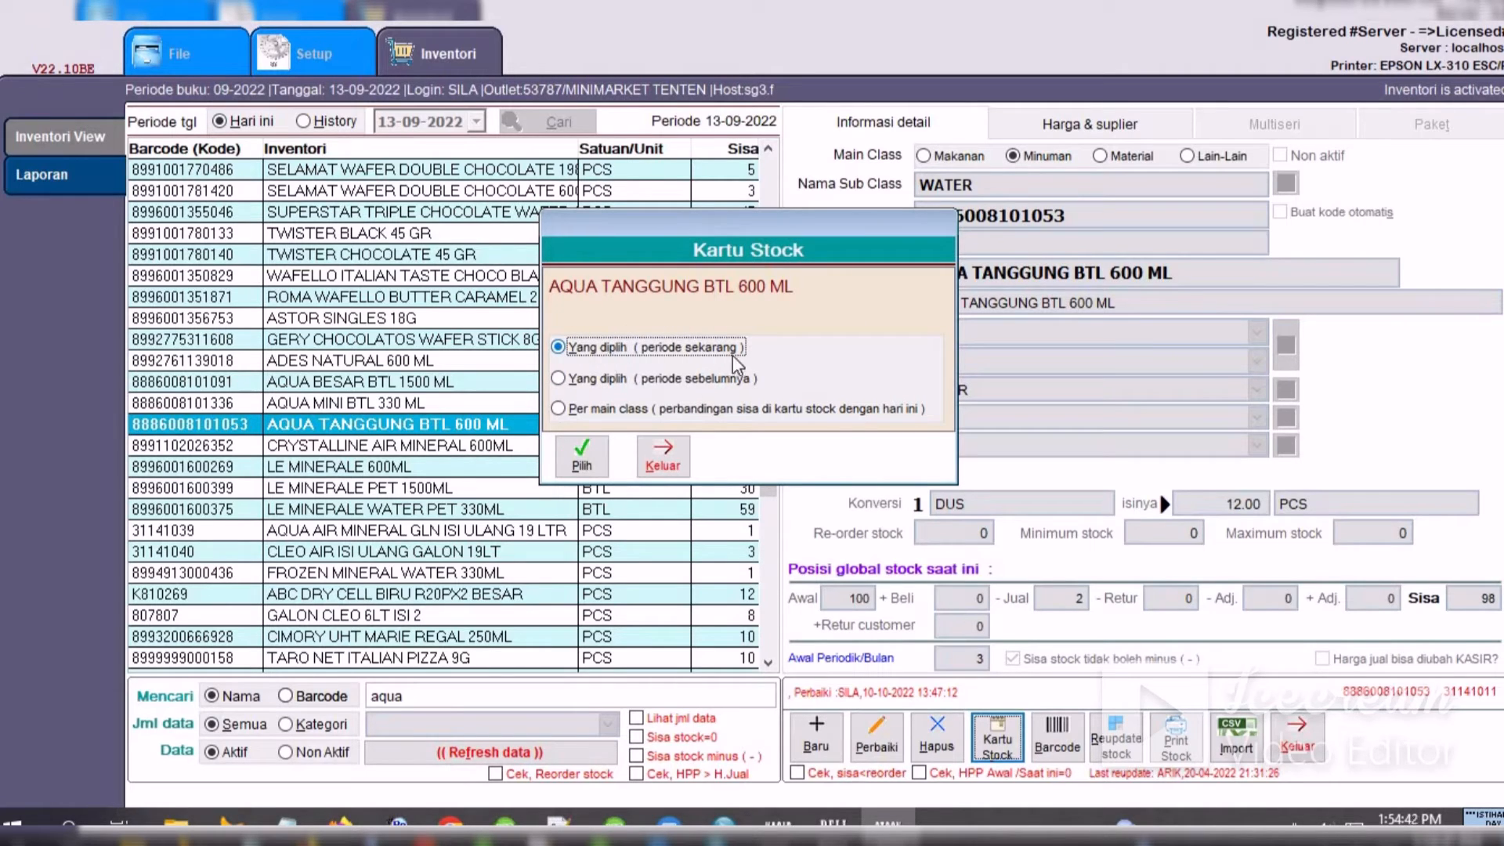
{"action": "left_click", "coordinate": [640, 380]}
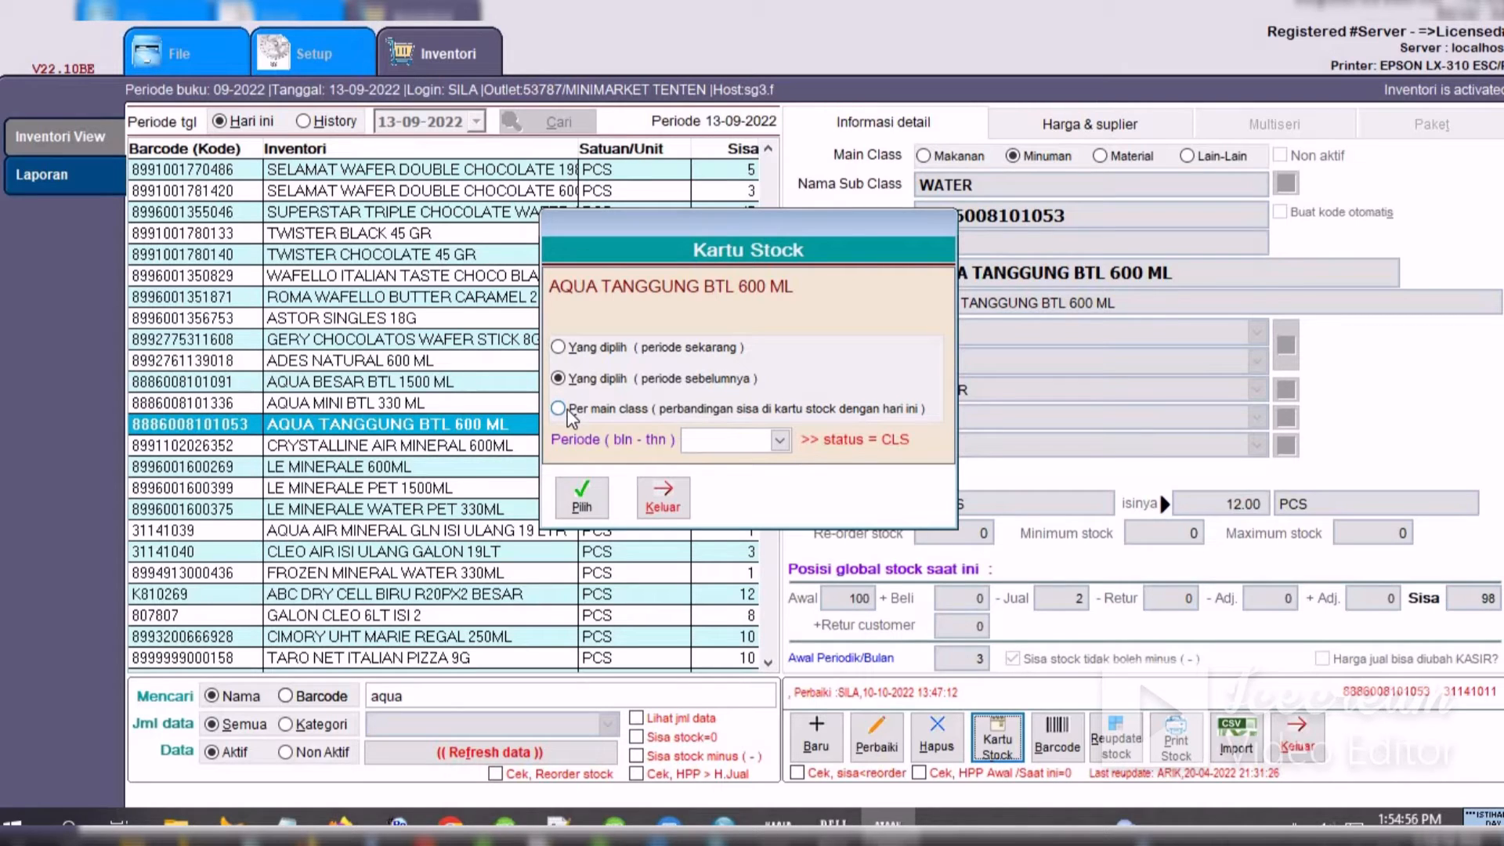
{"action": "left_click", "coordinate": [580, 351]}
{"action": "left_click", "coordinate": [581, 462]}
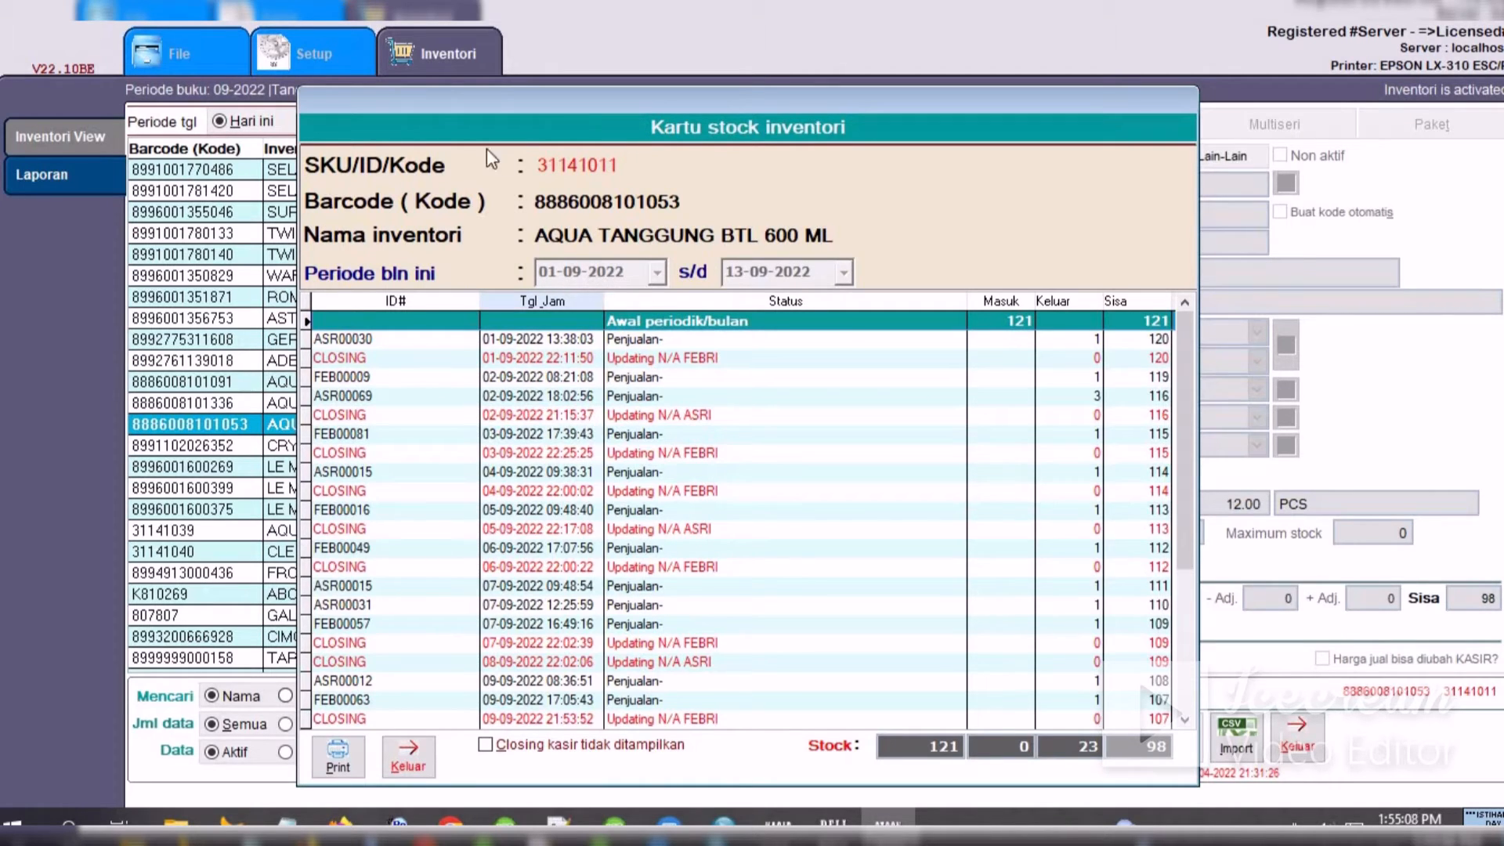
- Hide the cashier closing entries in the AQUA TANGGUNG BTL 600 ML stock card, compare its balance with the item's current stock, and close it
{"action": "left_click_drag", "start_coordinate": [437, 96], "coordinate": [453, 130]}
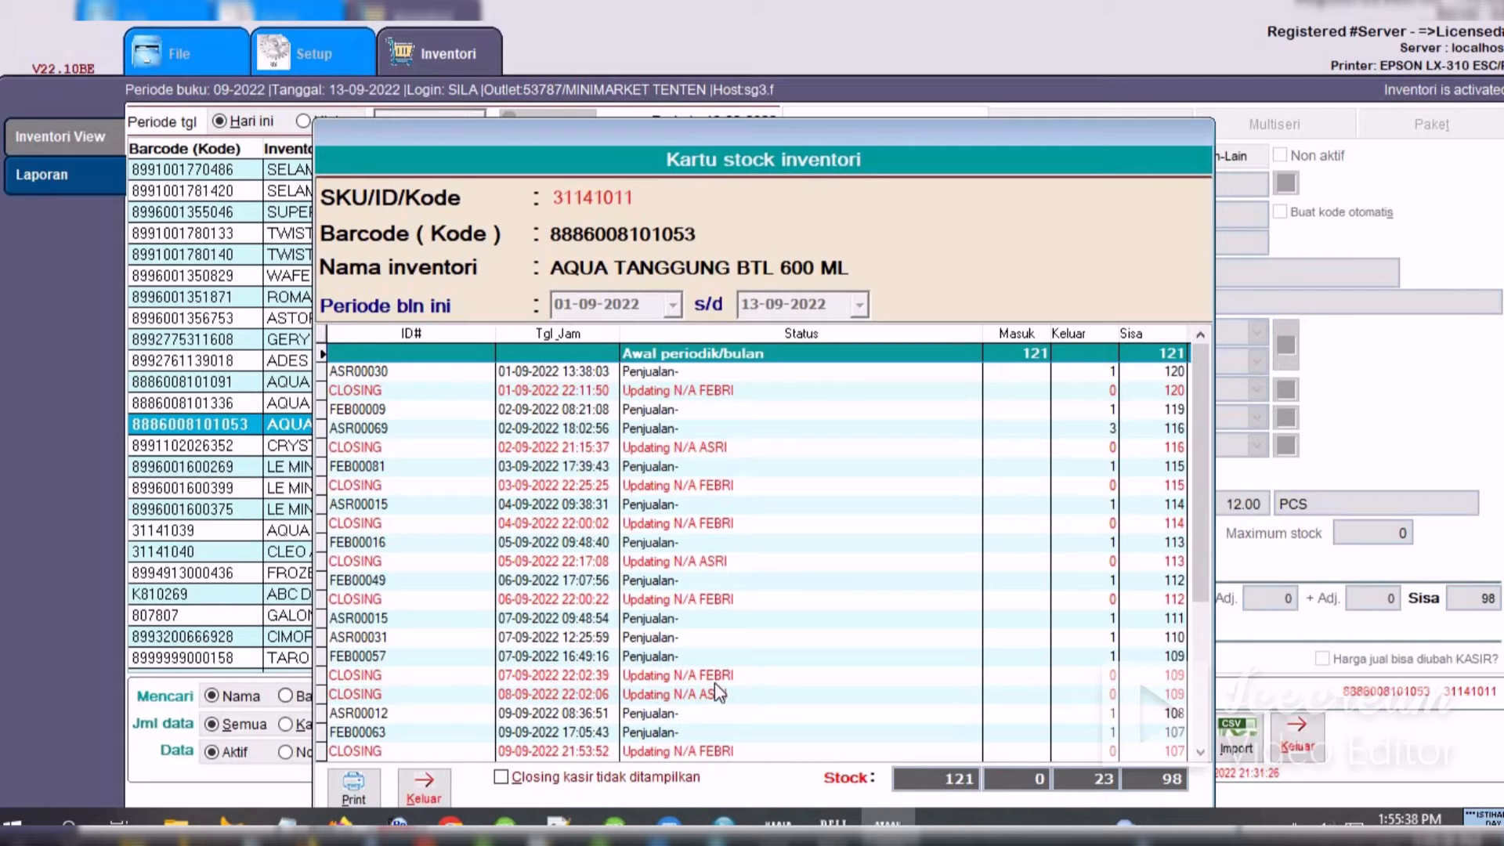
{"action": "left_click", "coordinate": [526, 777]}
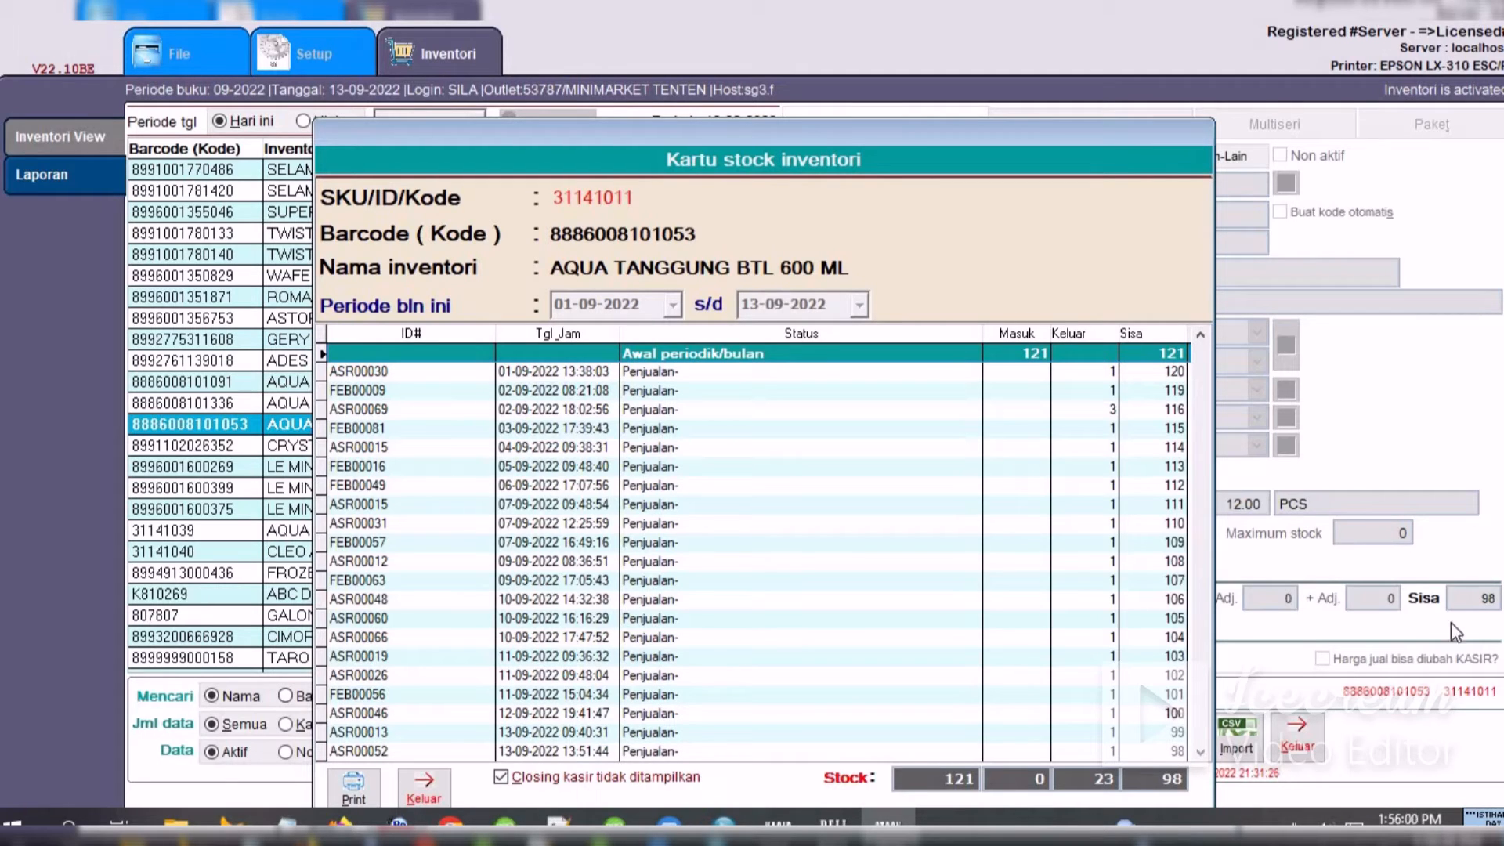
{"action": "left_click_drag", "start_coordinate": [1126, 138], "coordinate": [539, 163]}
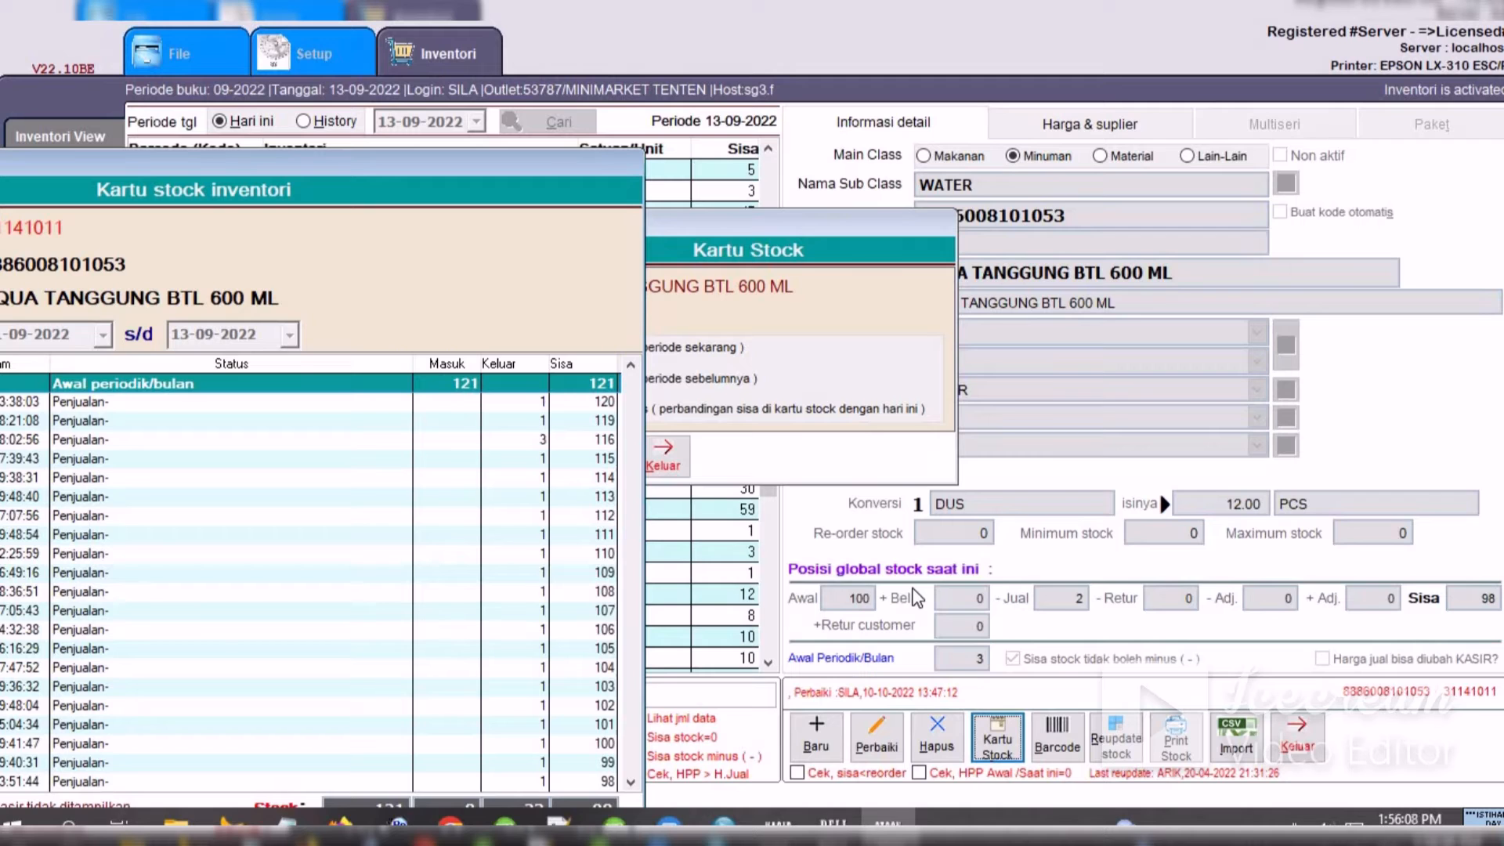
{"action": "left_click_drag", "start_coordinate": [393, 157], "coordinate": [754, 68]}
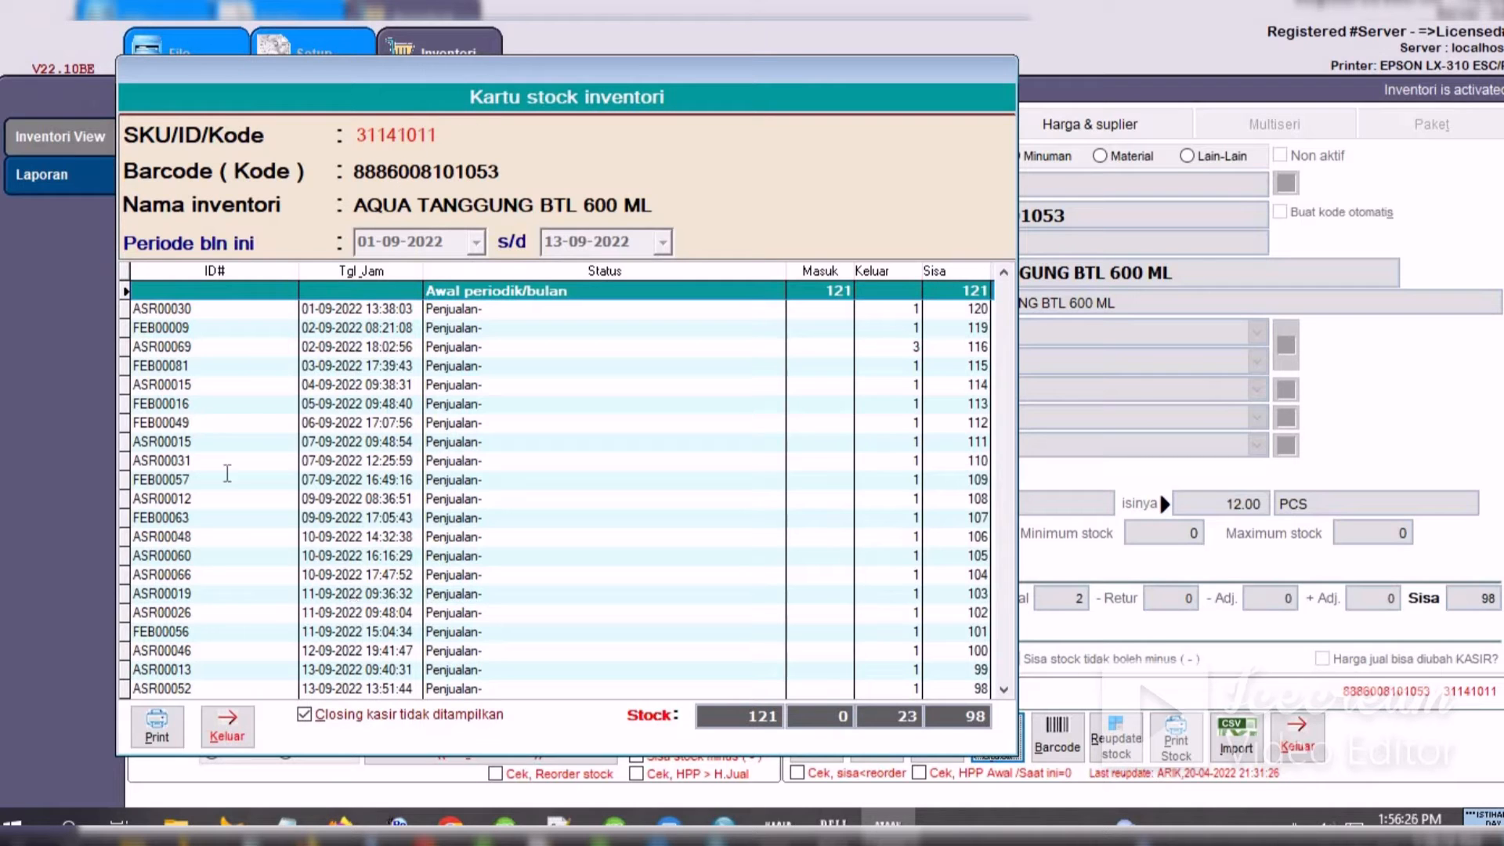
{"action": "left_click", "coordinate": [226, 727]}
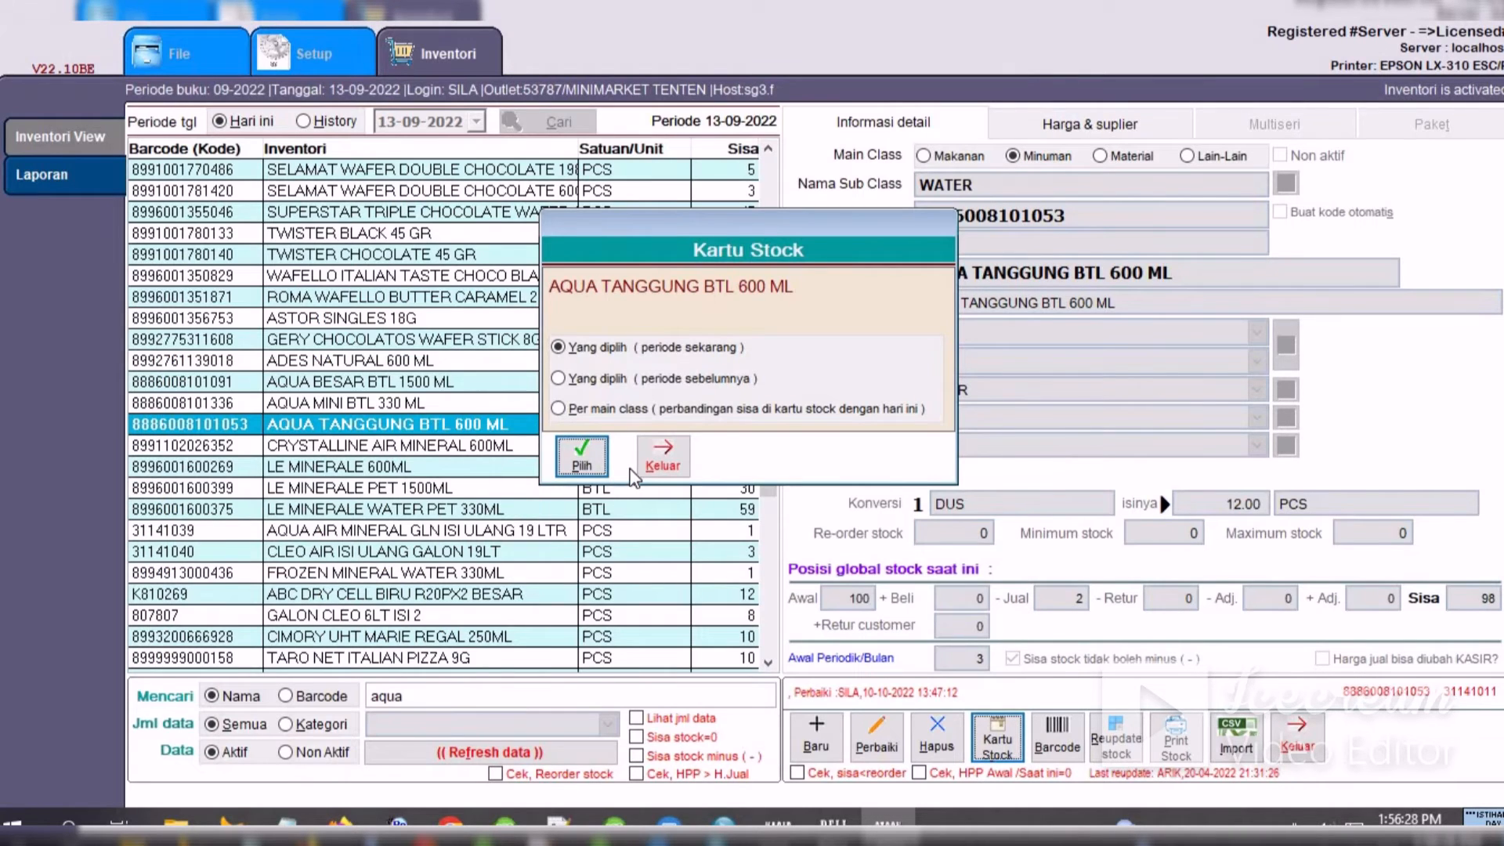
{"action": "left_click", "coordinate": [661, 458]}
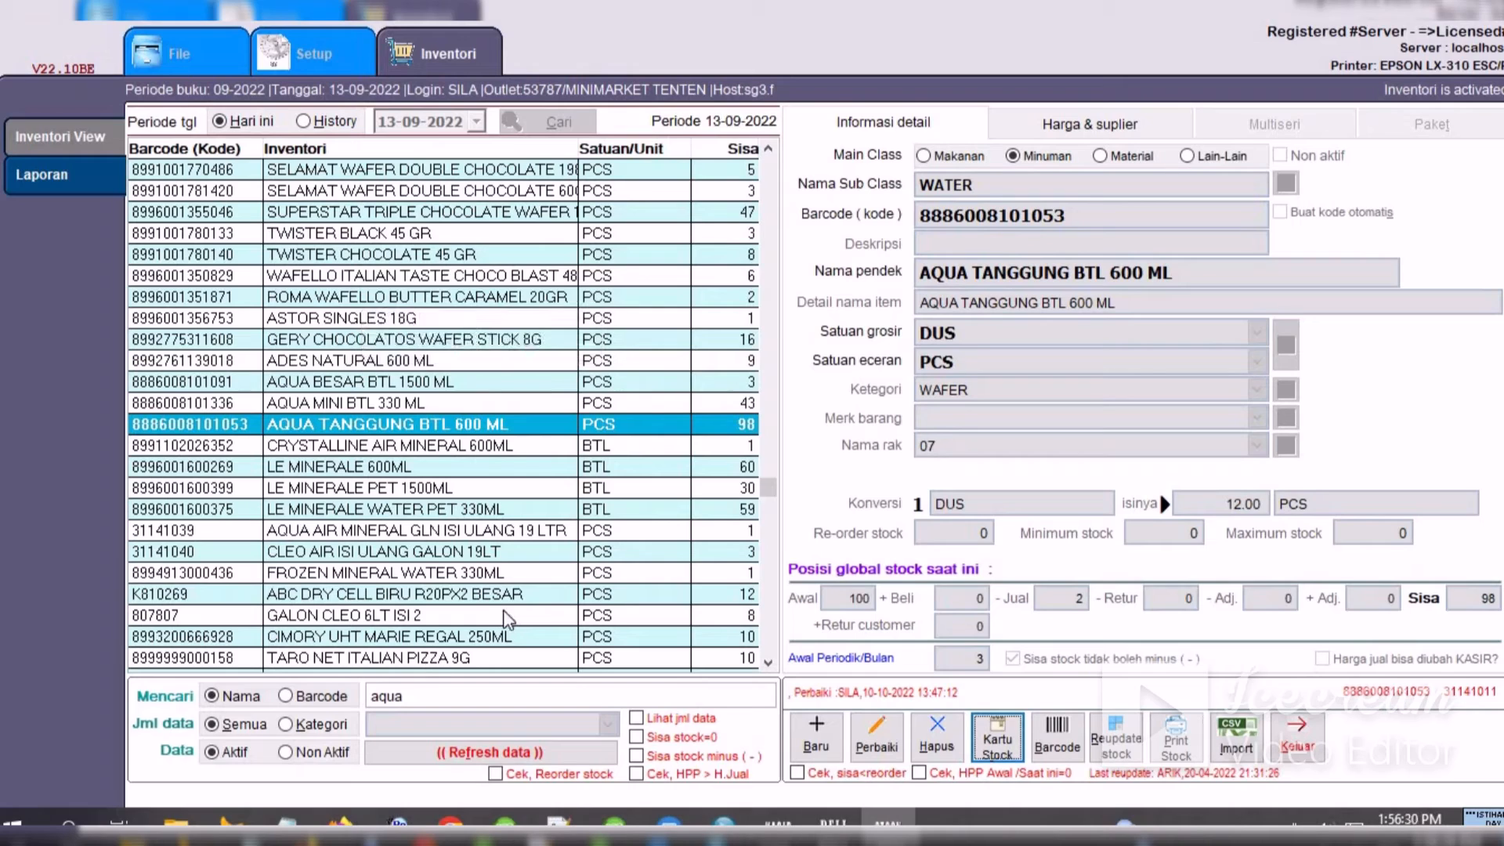
- Review the HPP log table of AQUA TANGGUNG BTL 600 ML for the current period (Periode sekarang) and close it
{"action": "left_click", "coordinate": [1139, 126]}
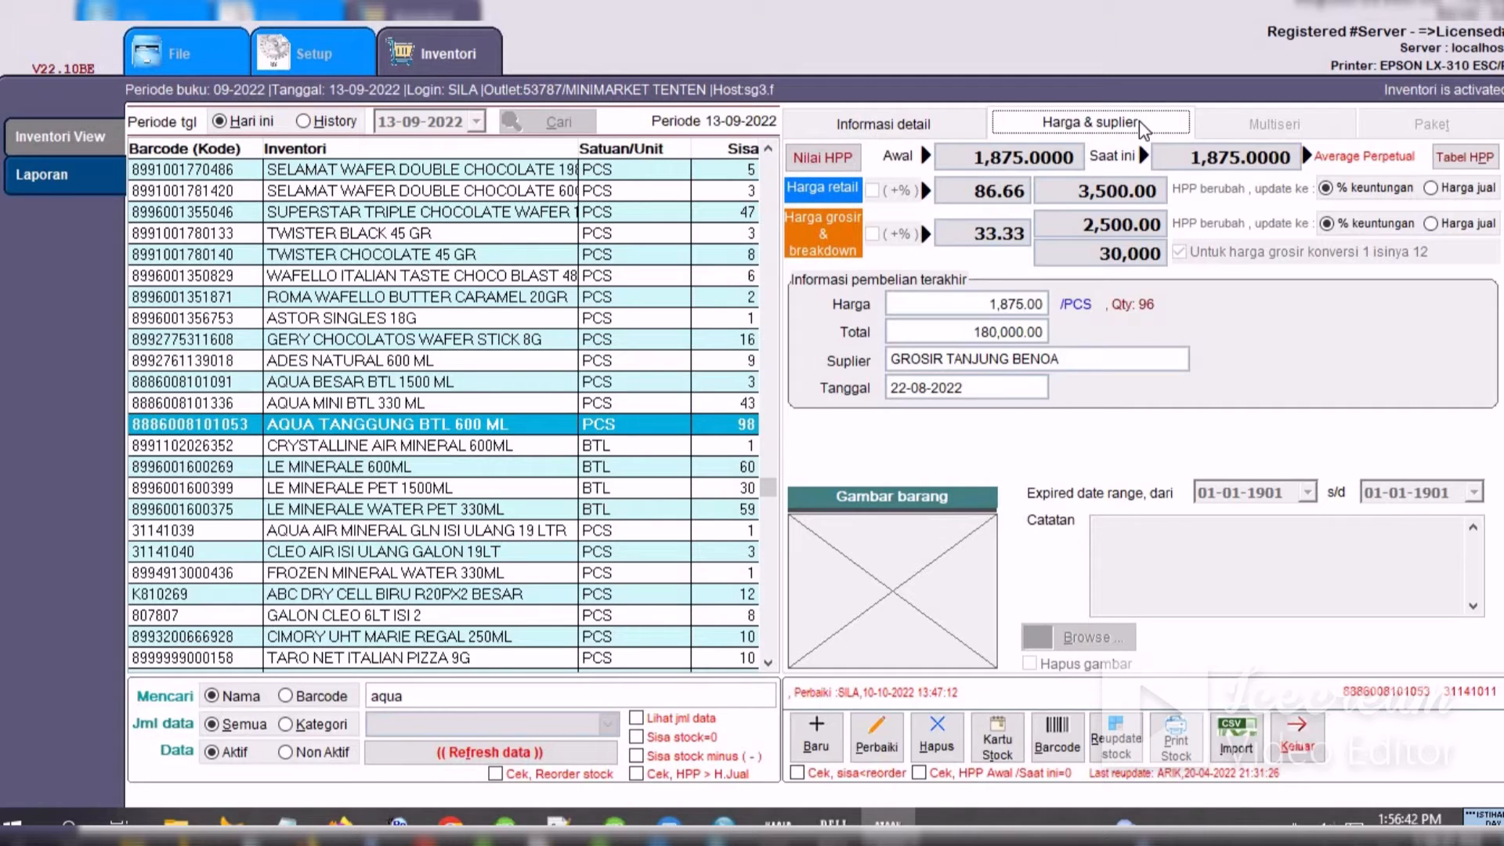
{"action": "left_click", "coordinate": [1470, 166]}
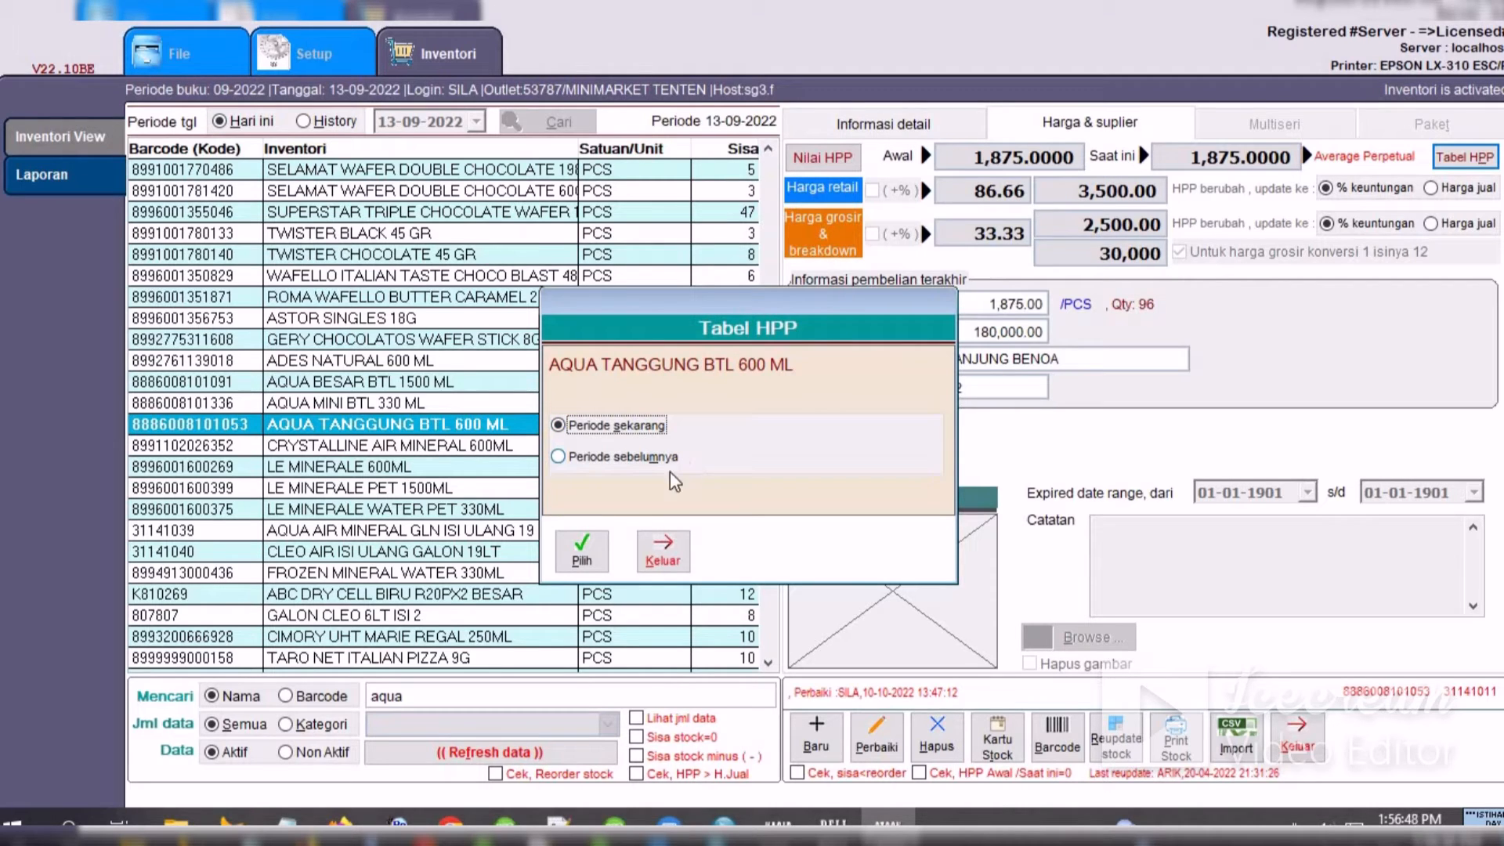
{"action": "left_click", "coordinate": [575, 562]}
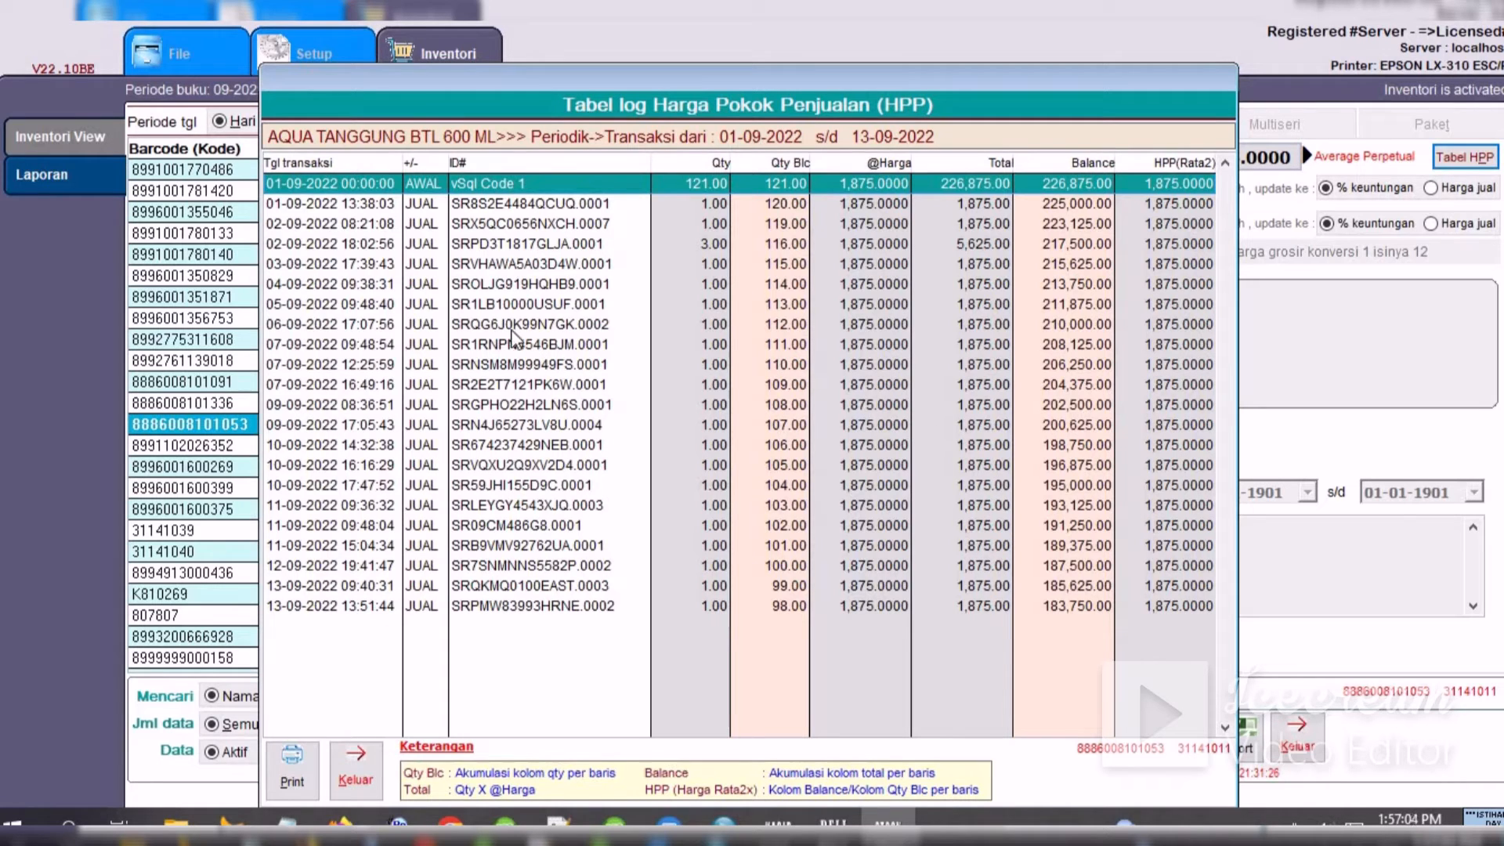
{"action": "left_click", "coordinate": [355, 771]}
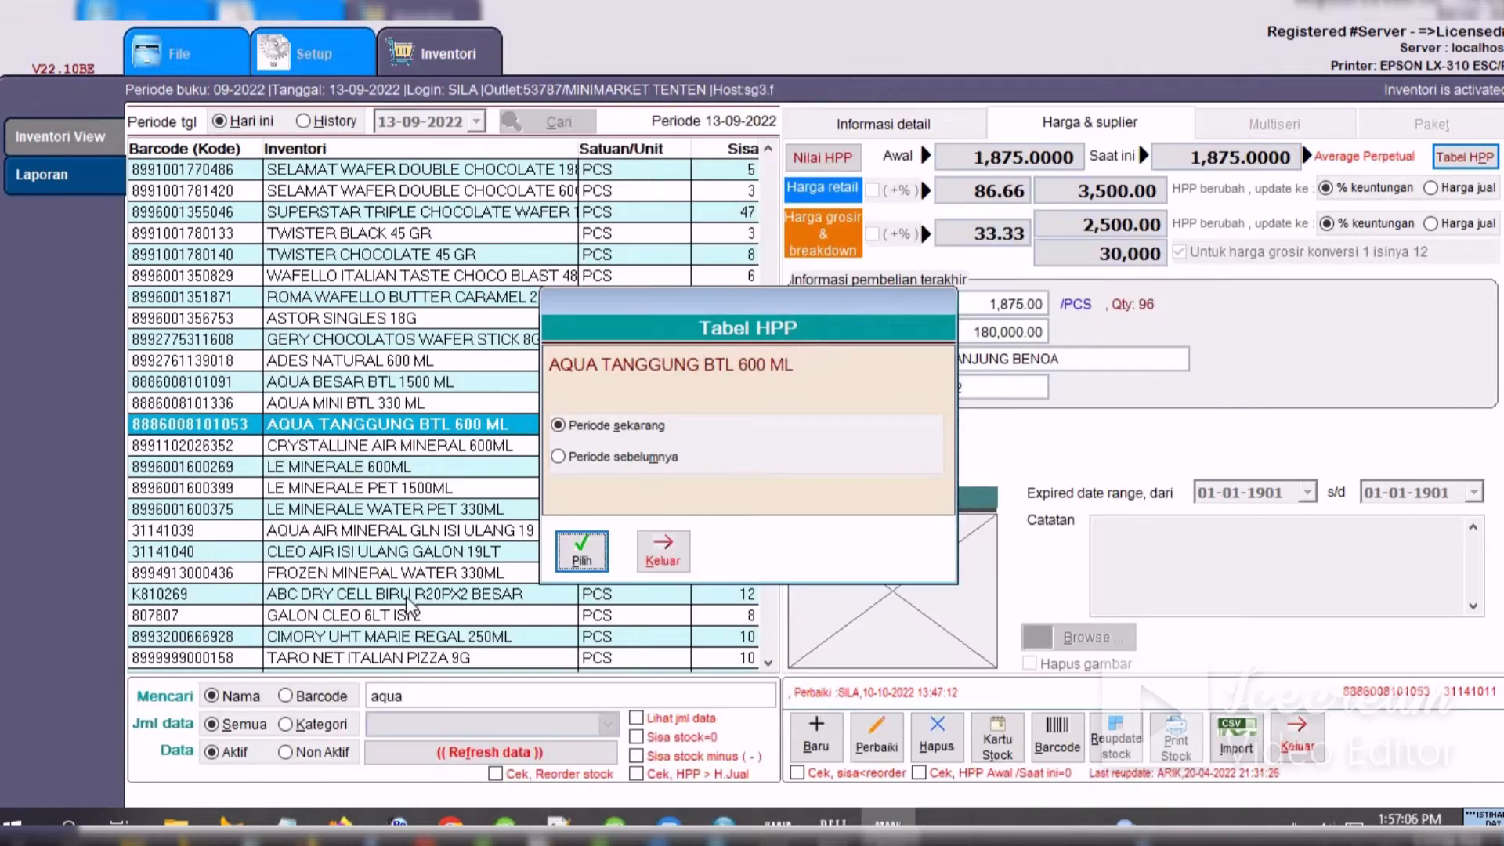
{"action": "left_click", "coordinate": [661, 552]}
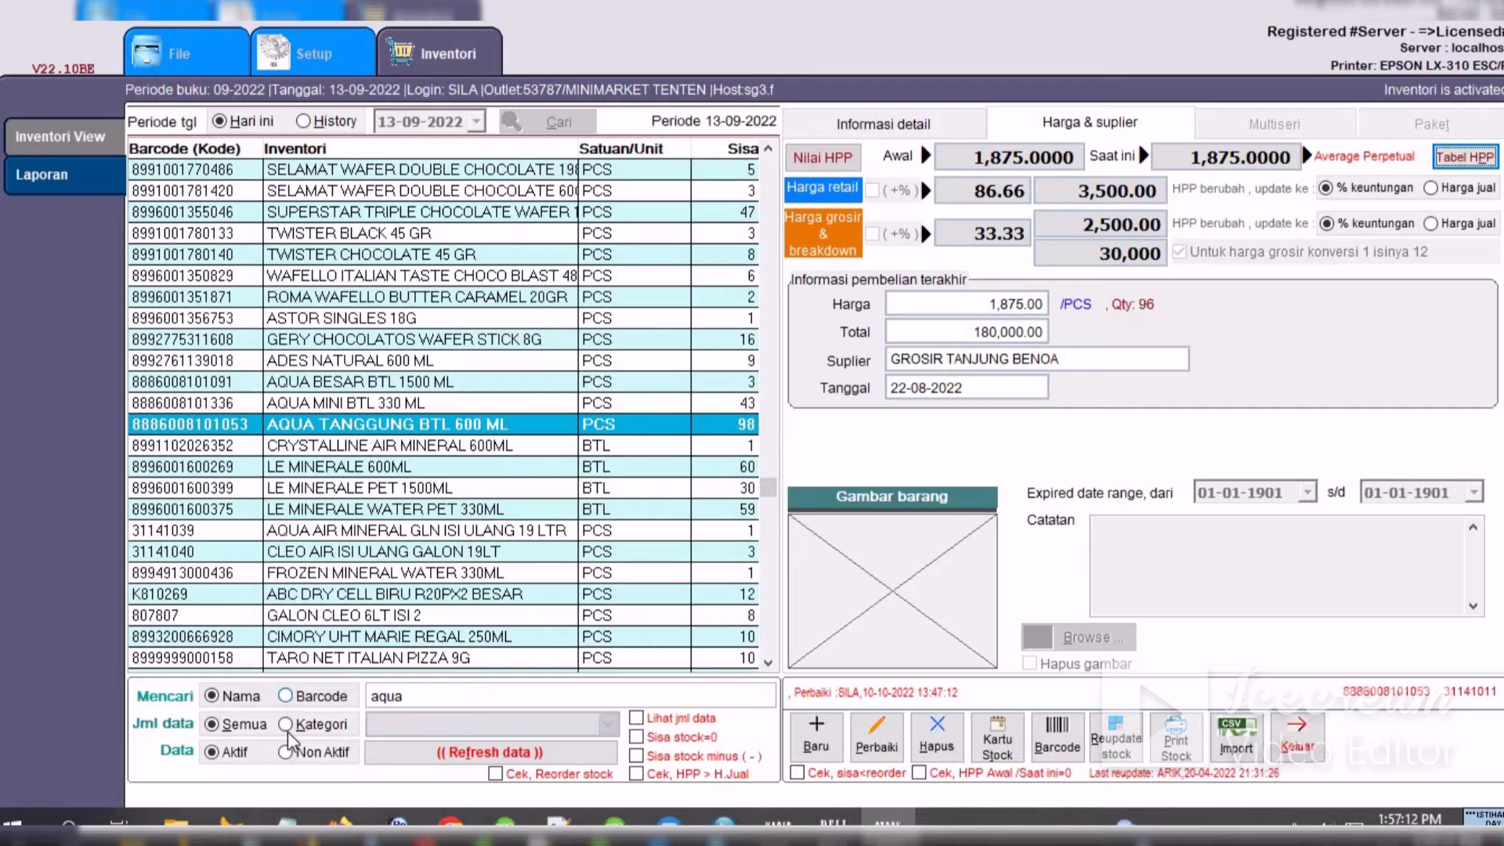
{"action": "left_click", "coordinate": [291, 698]}
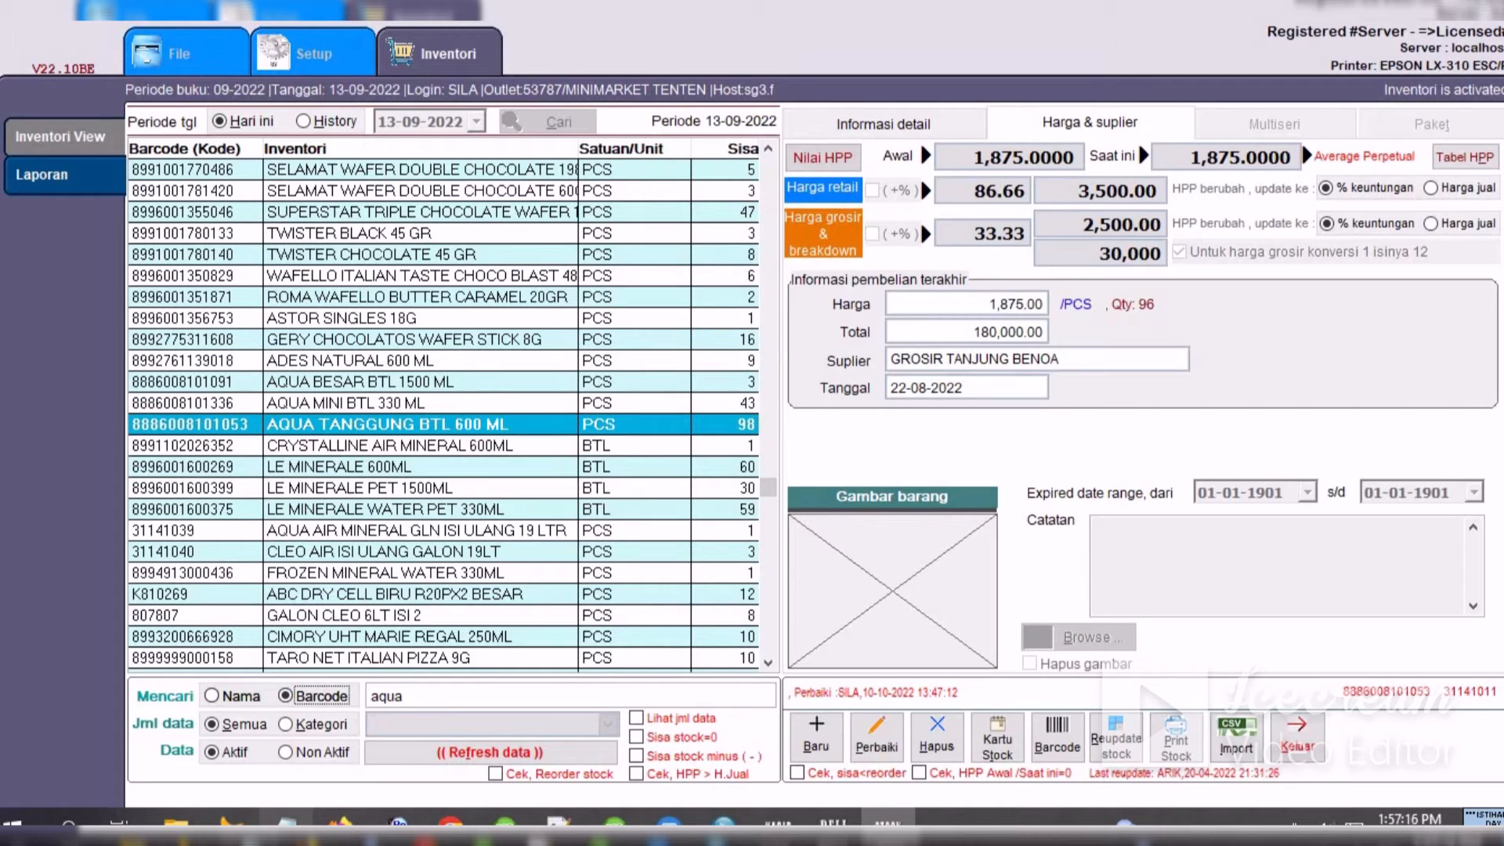
{"action": "key", "text": "alt+Tab"}
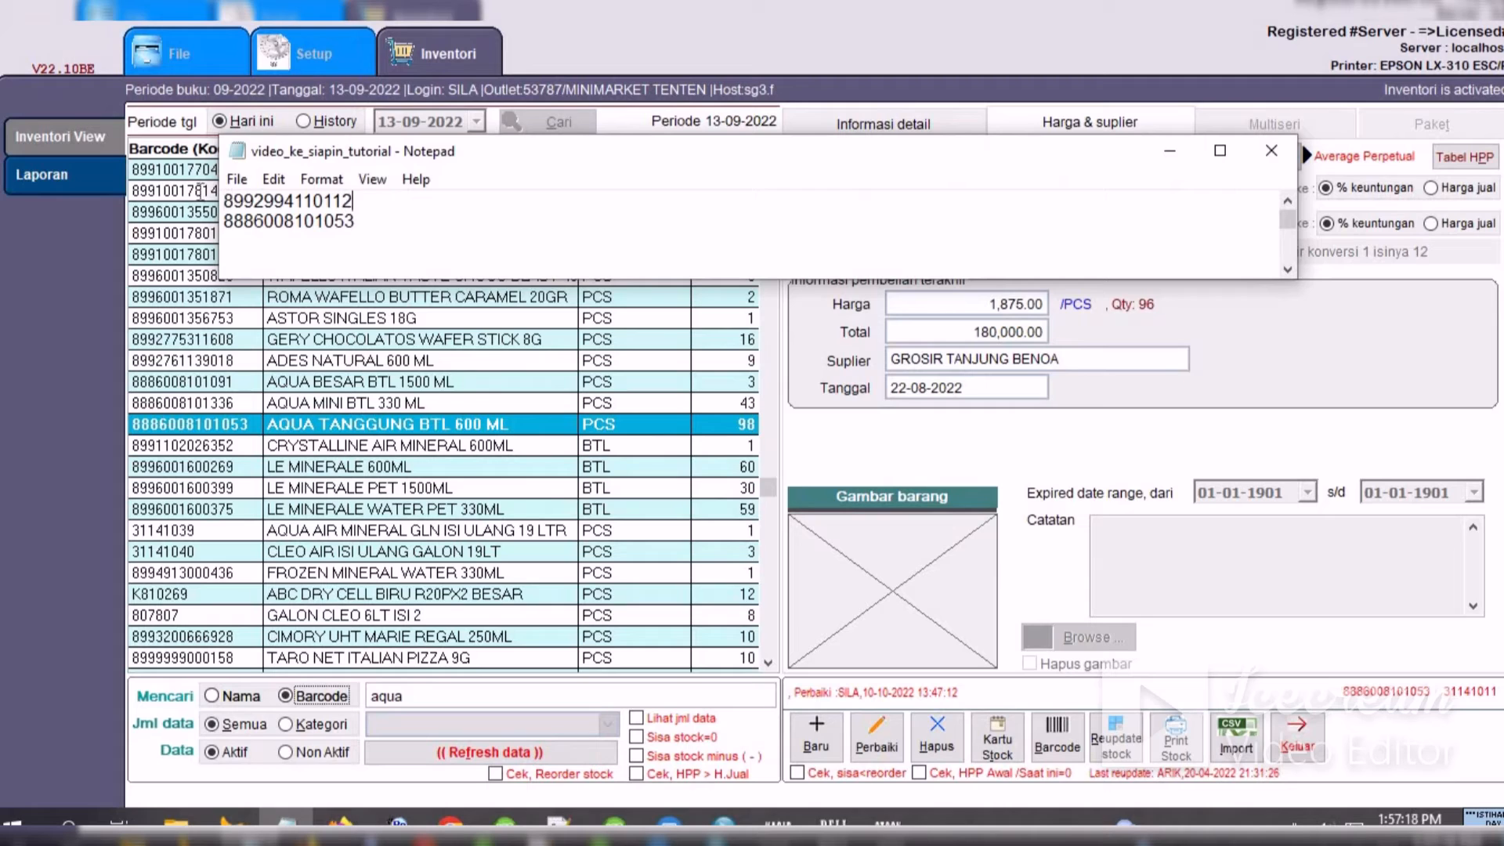
{"action": "left_click_drag", "start_coordinate": [357, 201], "coordinate": [188, 194]}
{"action": "left_click", "coordinate": [273, 179]}
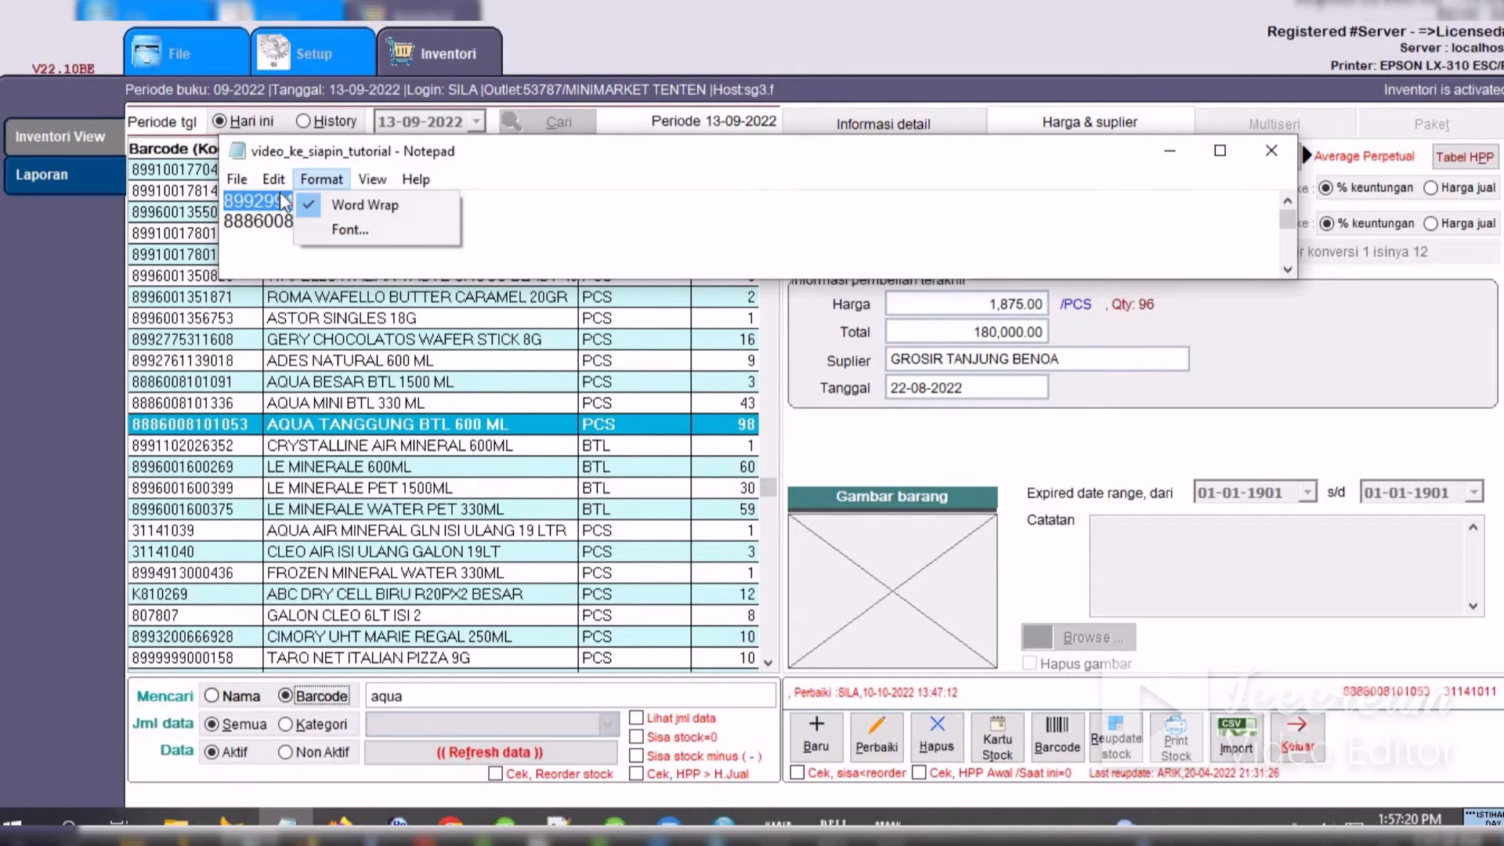
{"action": "left_click", "coordinate": [479, 262]}
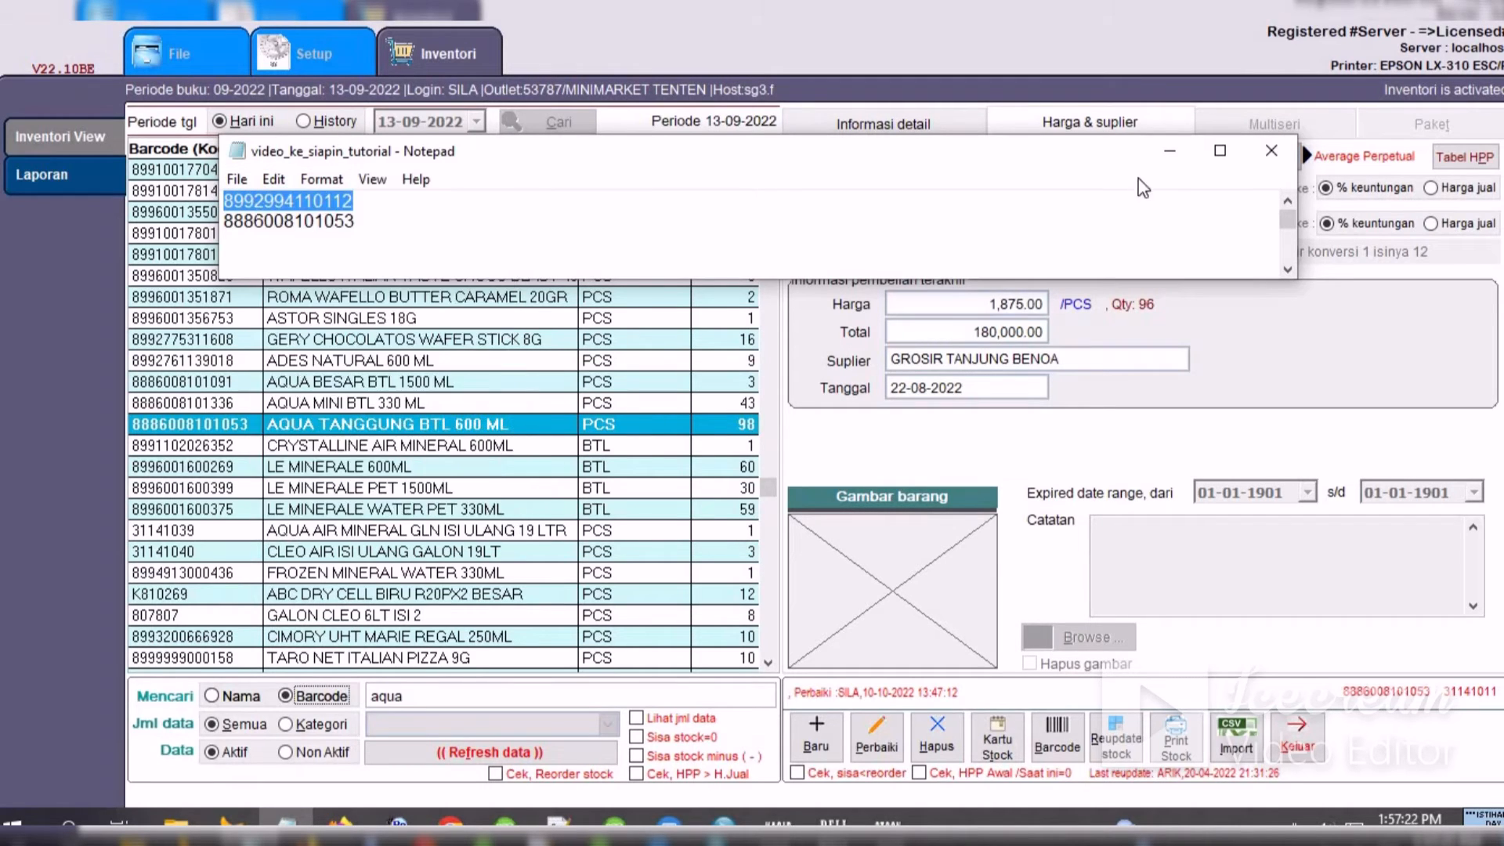
{"action": "left_click", "coordinate": [1169, 151]}
{"action": "key", "text": "Tab"}
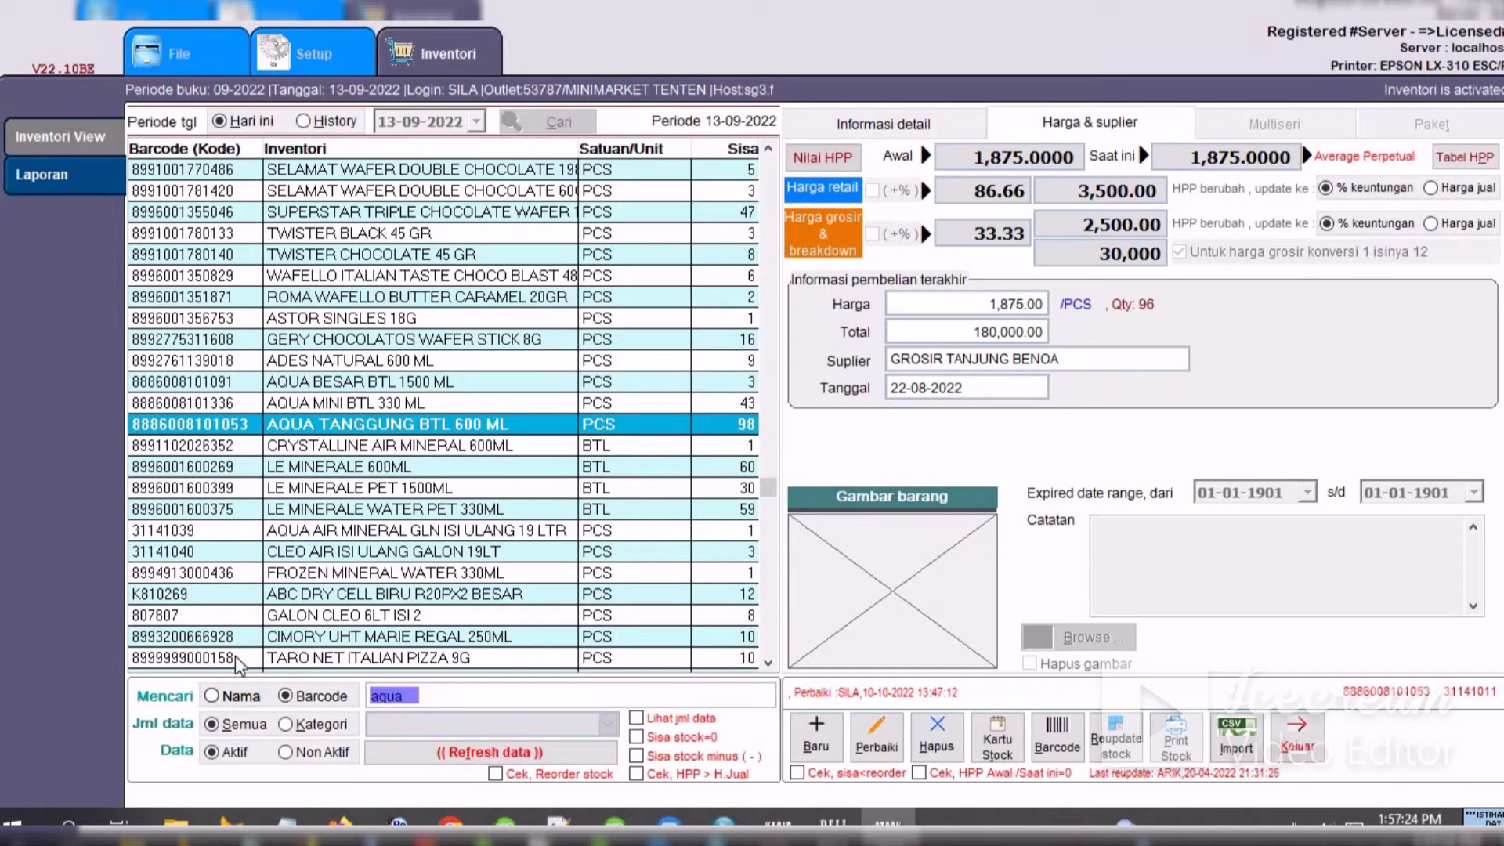
{"action": "key", "text": "ctrl+v"}
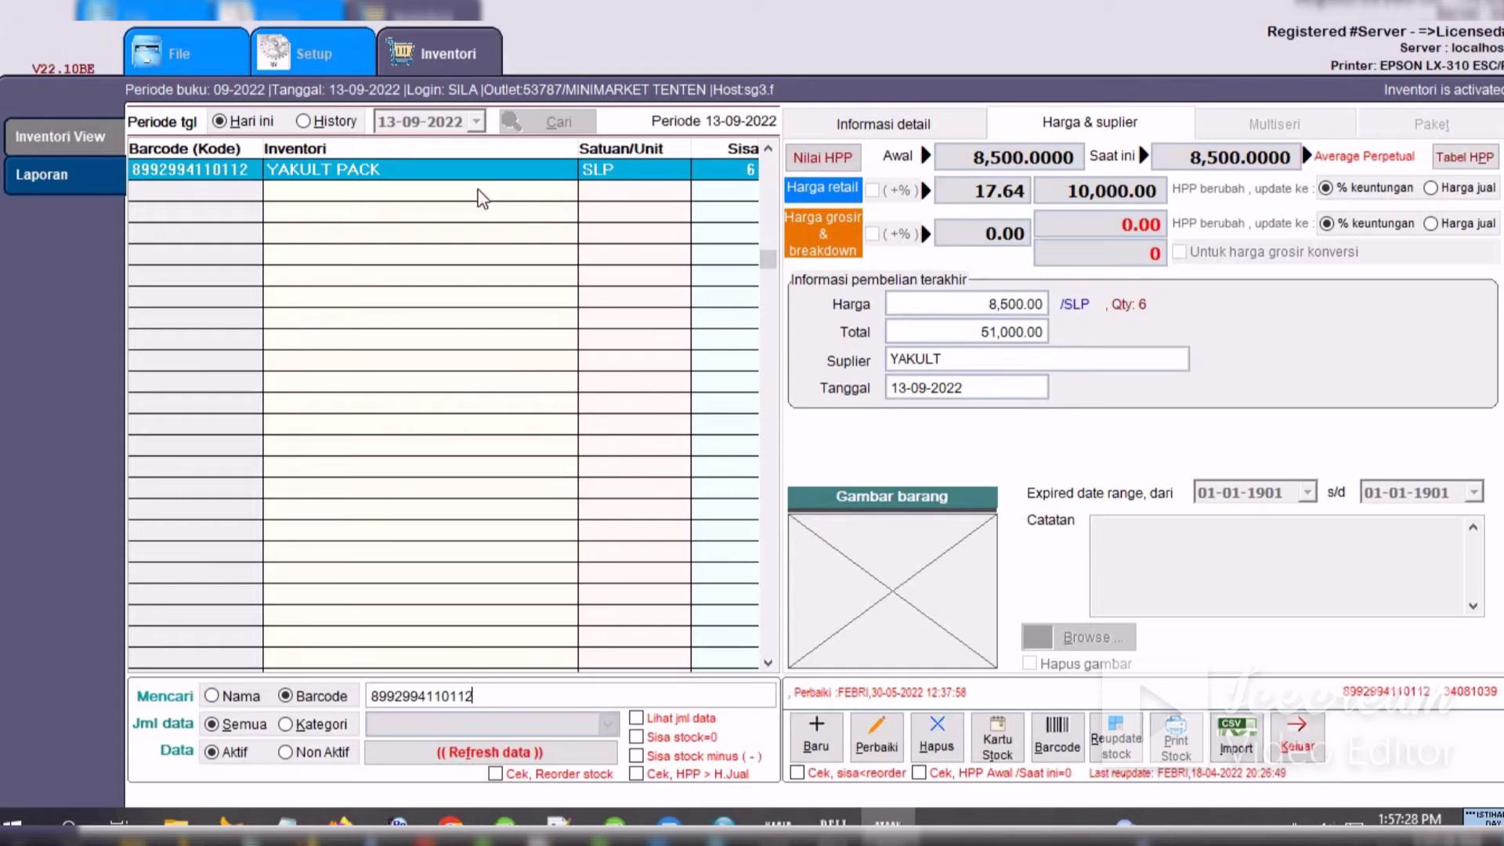
- Review the current-period HPP log table of YAKULT PACK, including its purchases and sales, and close it
{"action": "left_click", "coordinate": [1464, 157]}
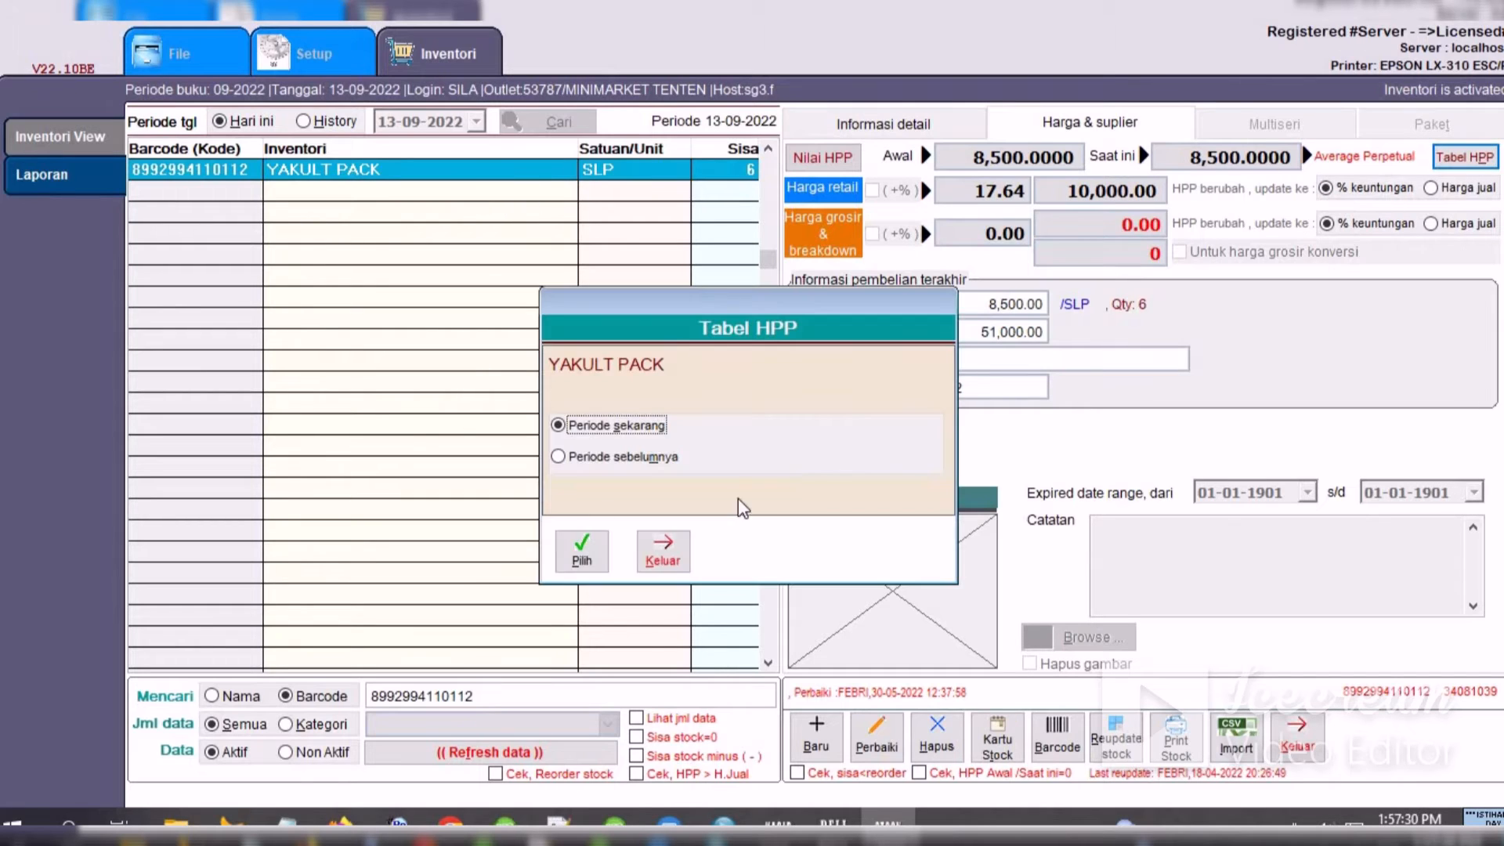
{"action": "left_click", "coordinate": [569, 556]}
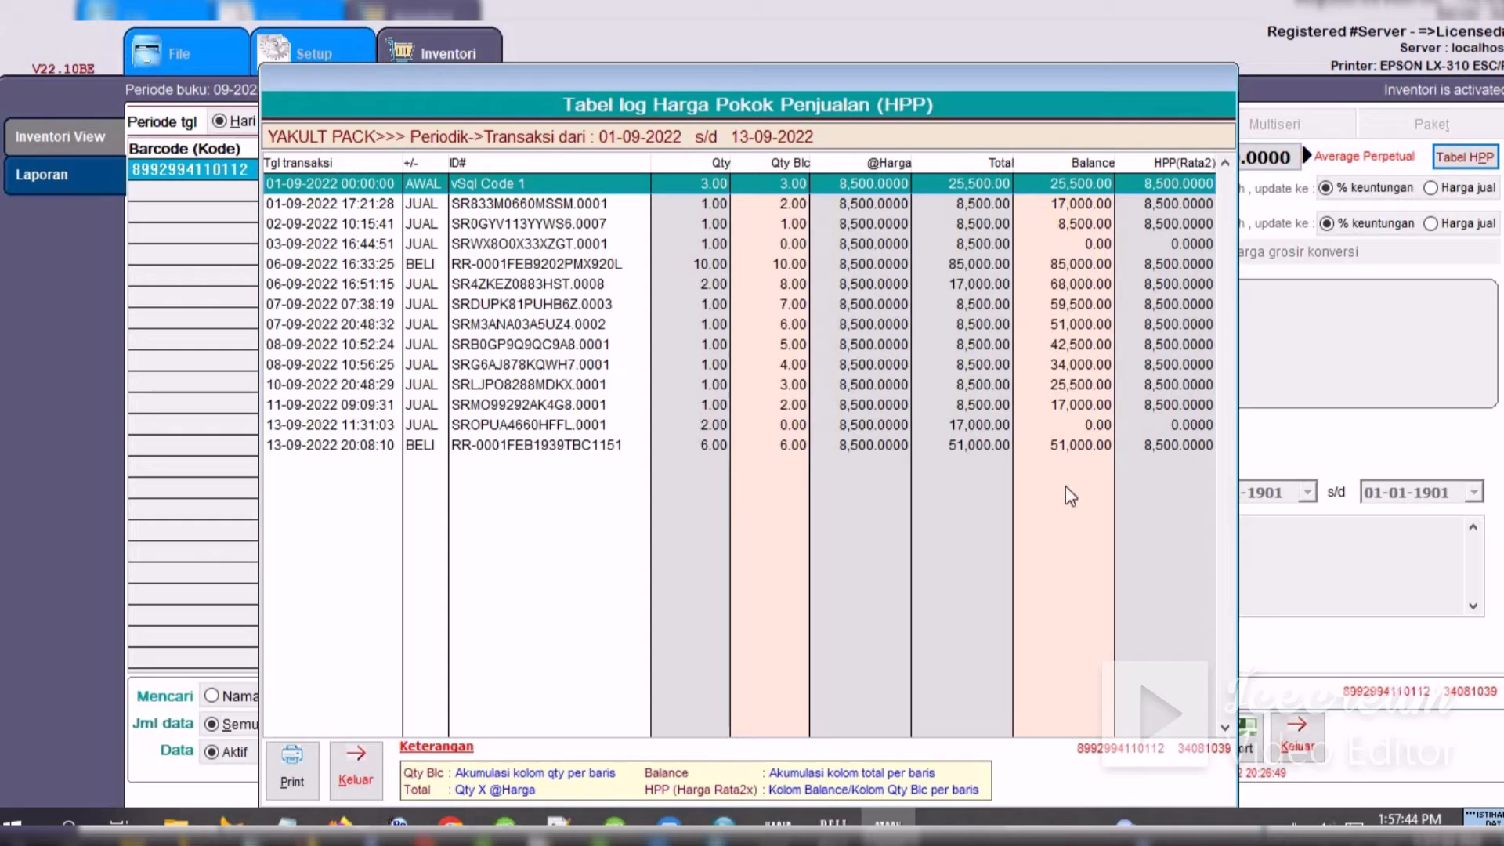
{"action": "left_click", "coordinate": [344, 787]}
{"action": "left_click", "coordinate": [660, 655]}
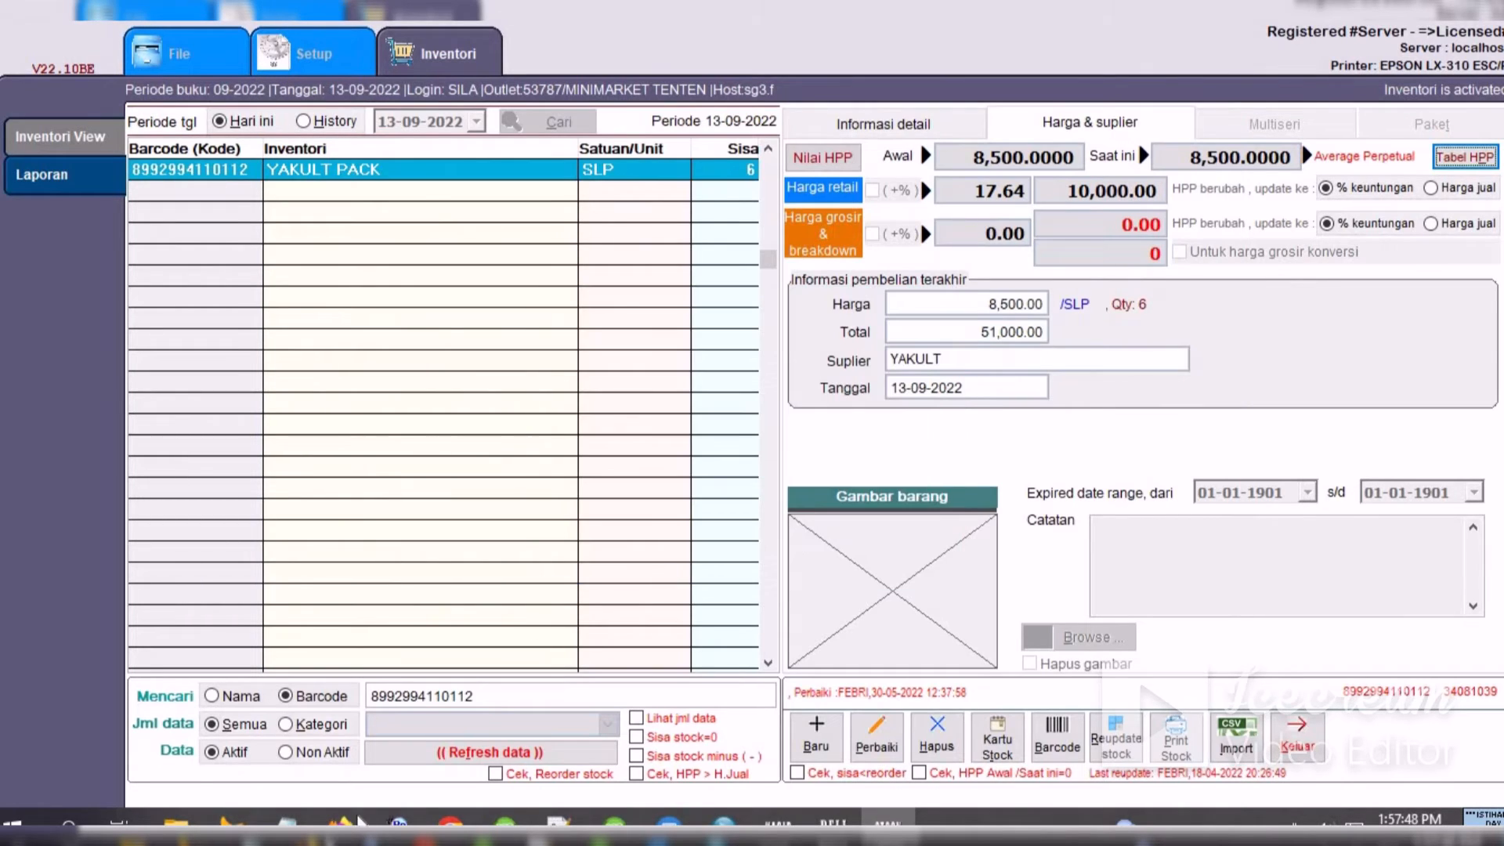
{"action": "left_click", "coordinate": [286, 823]}
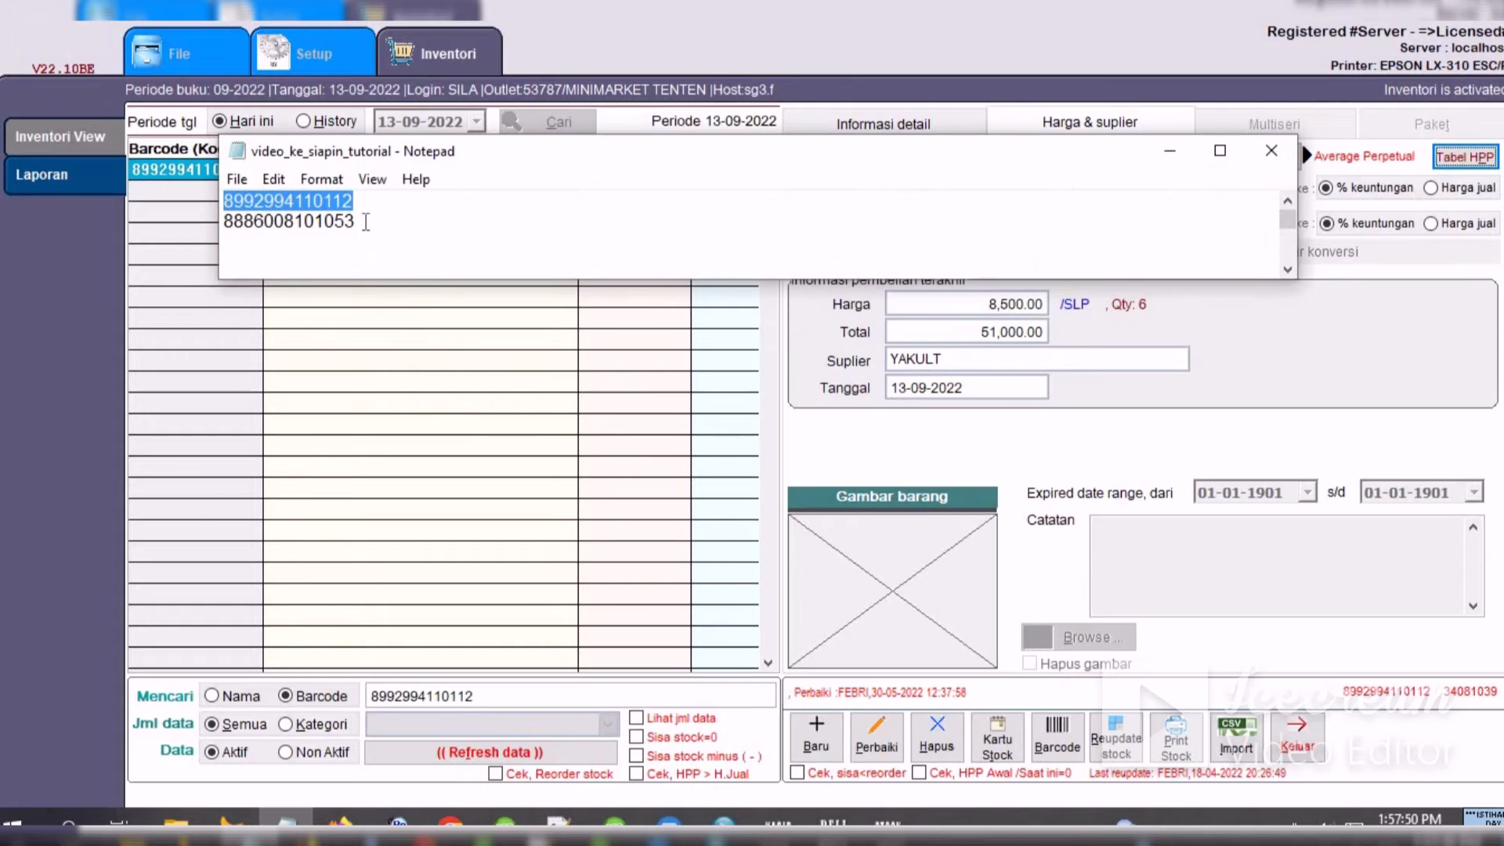
{"action": "left_click_drag", "start_coordinate": [364, 222], "coordinate": [210, 213]}
{"action": "left_click", "coordinate": [273, 179]}
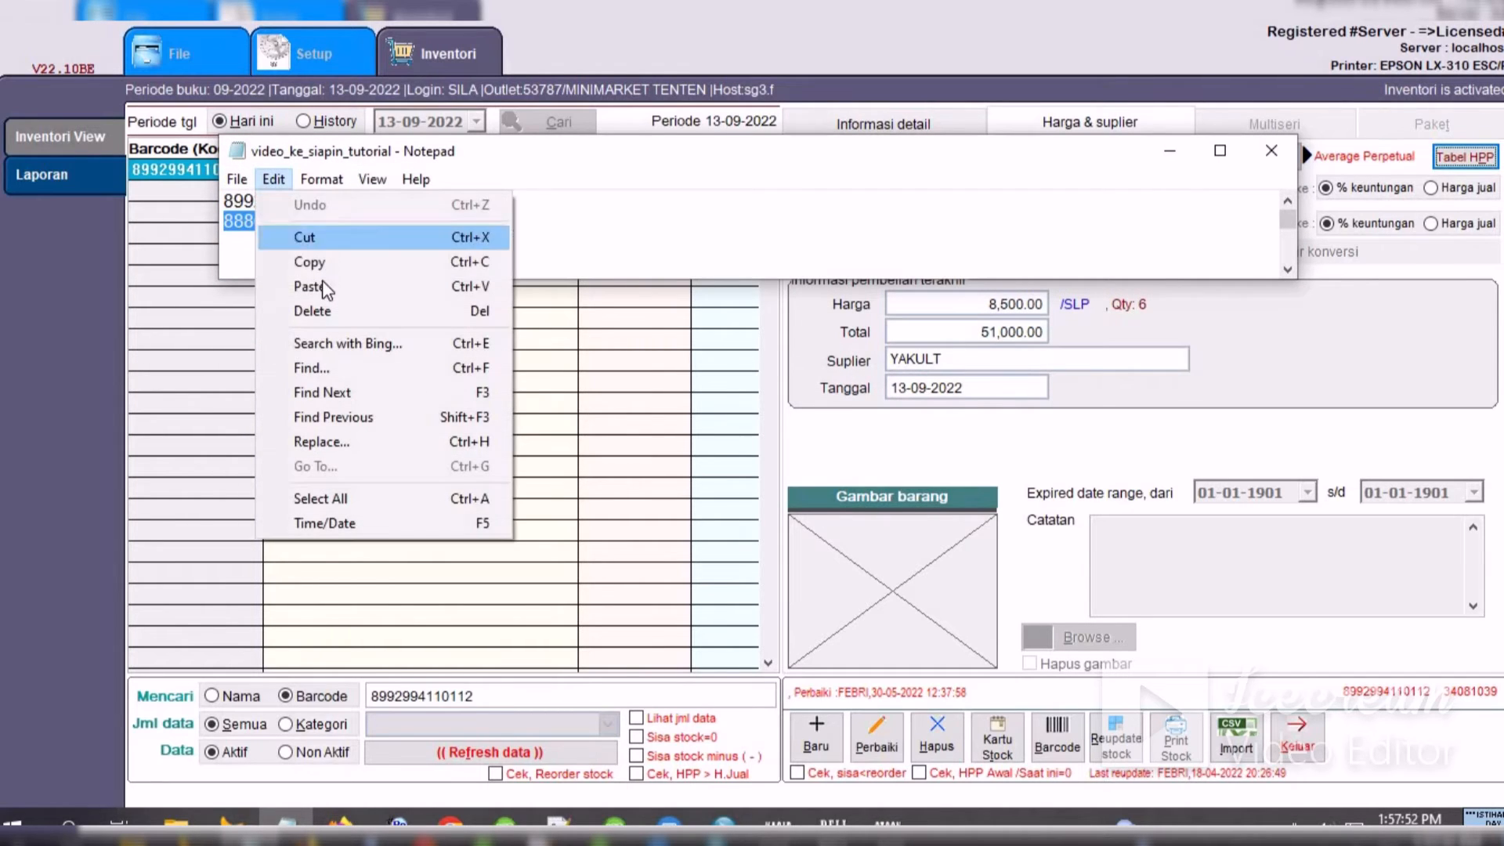
{"action": "left_click", "coordinate": [311, 262]}
{"action": "left_click", "coordinate": [1169, 150]}
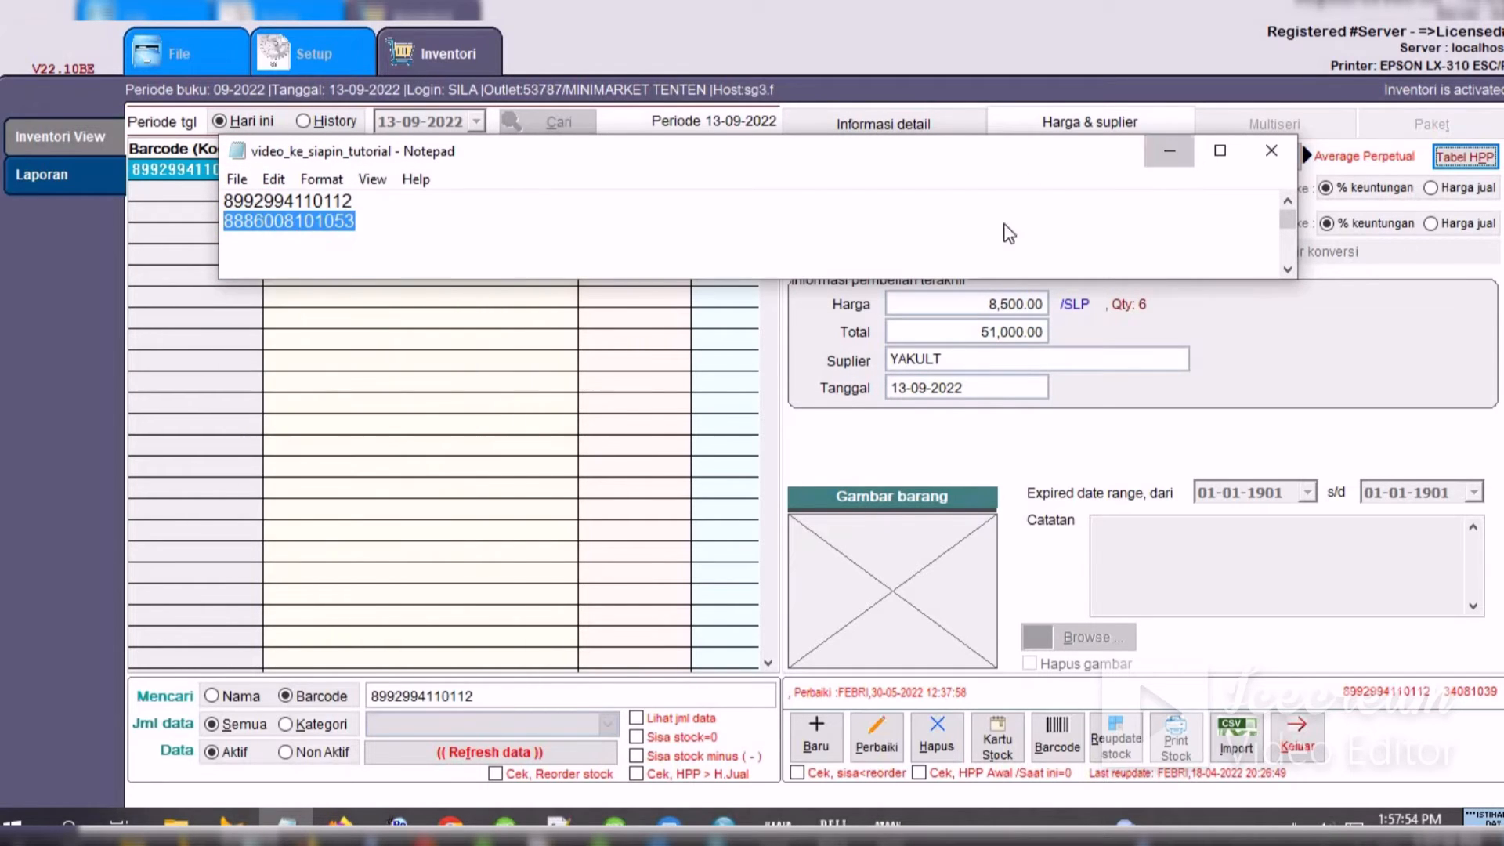
{"action": "left_click_drag", "start_coordinate": [477, 695], "coordinate": [184, 644]}
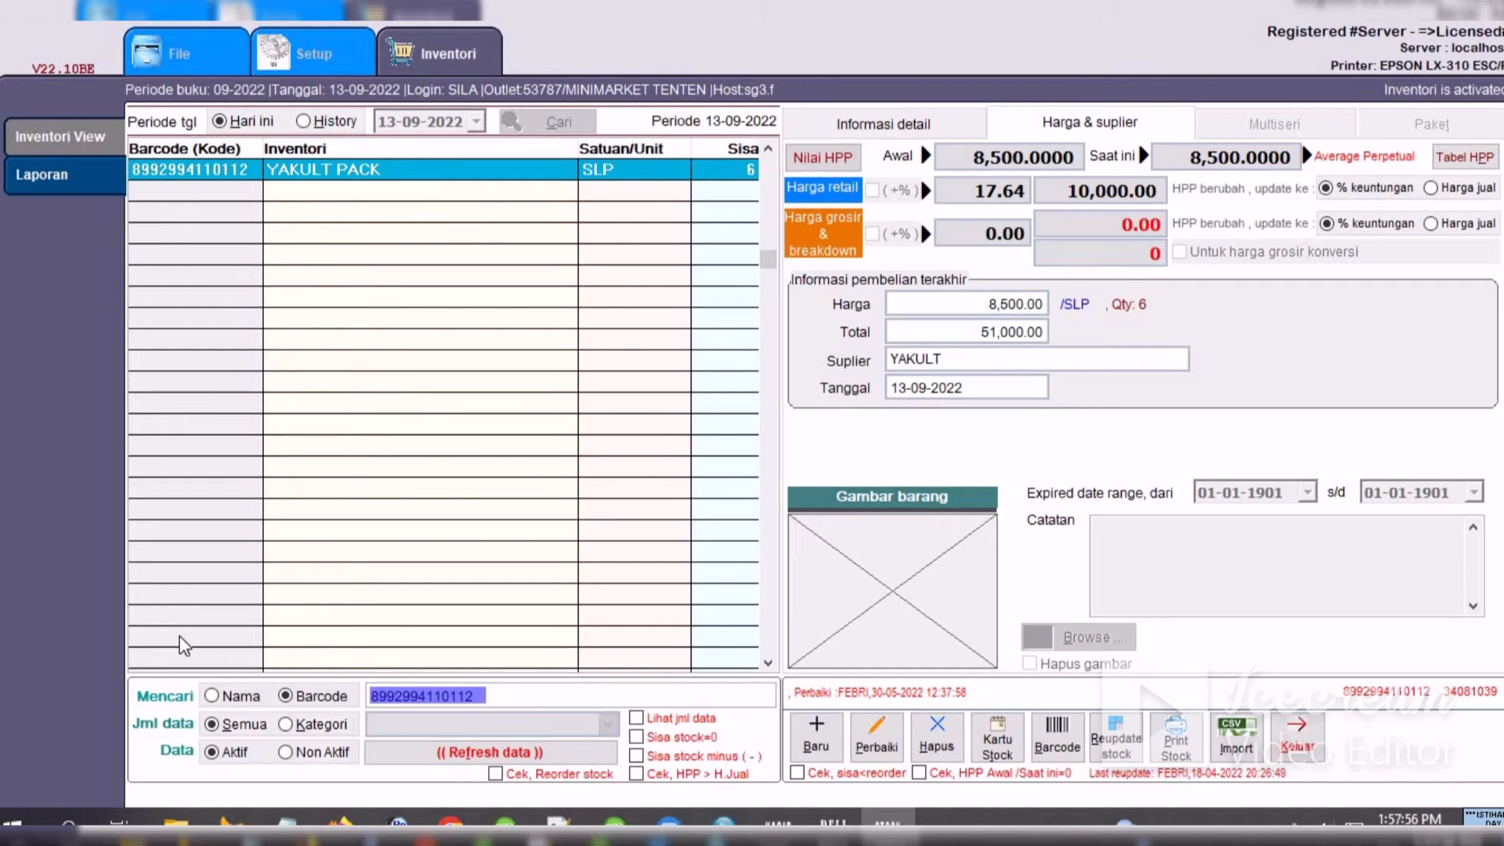
{"action": "key", "text": "ctrl+v"}
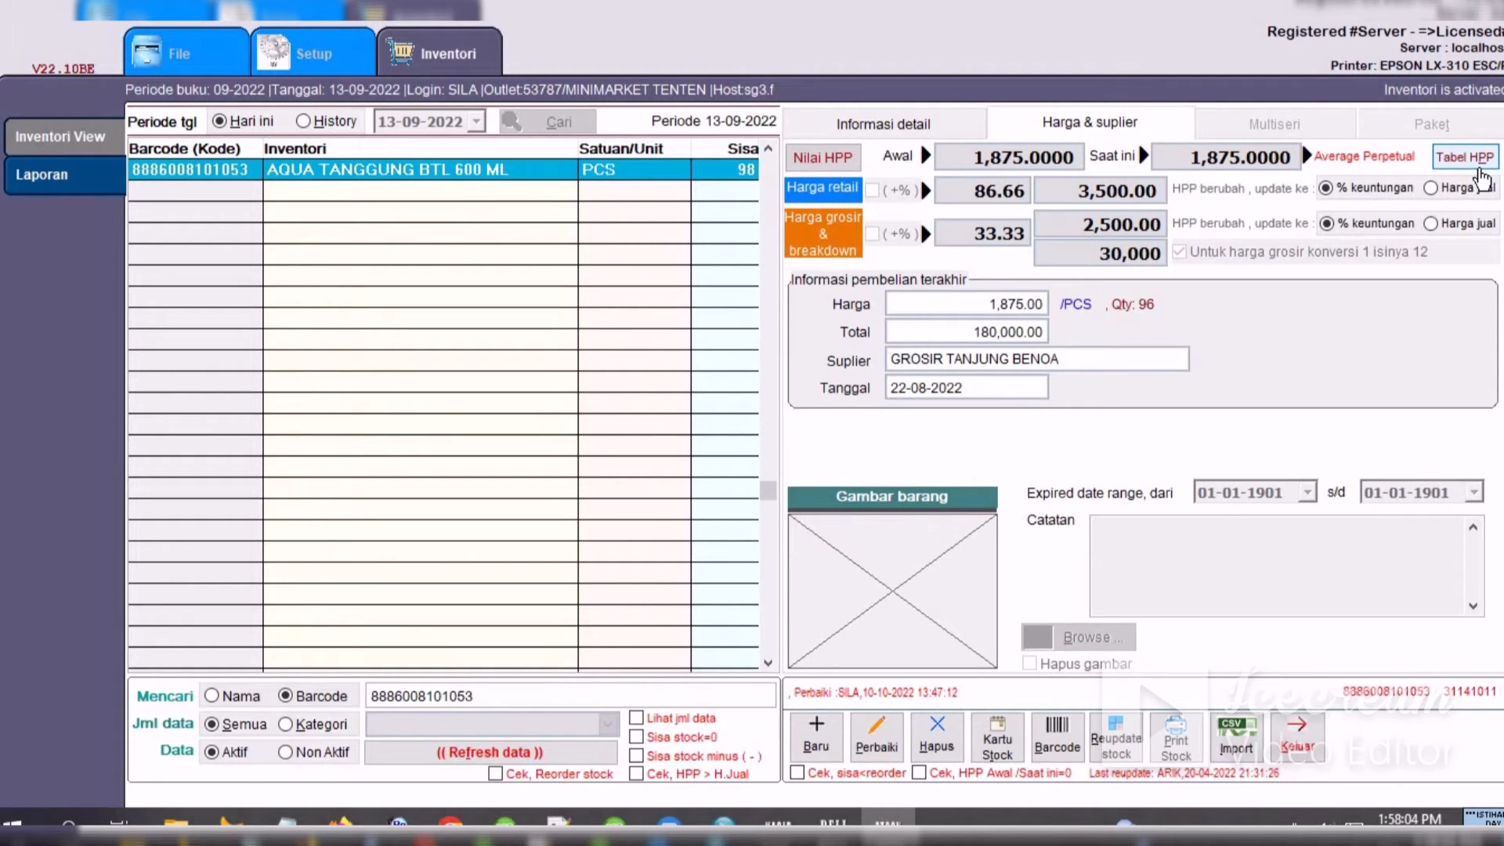
- Examine the average cost column in the current-period HPP log of AQUA TANGGUNG BTL 600 ML and close the log
{"action": "left_click", "coordinate": [1479, 169]}
{"action": "left_click", "coordinate": [581, 558]}
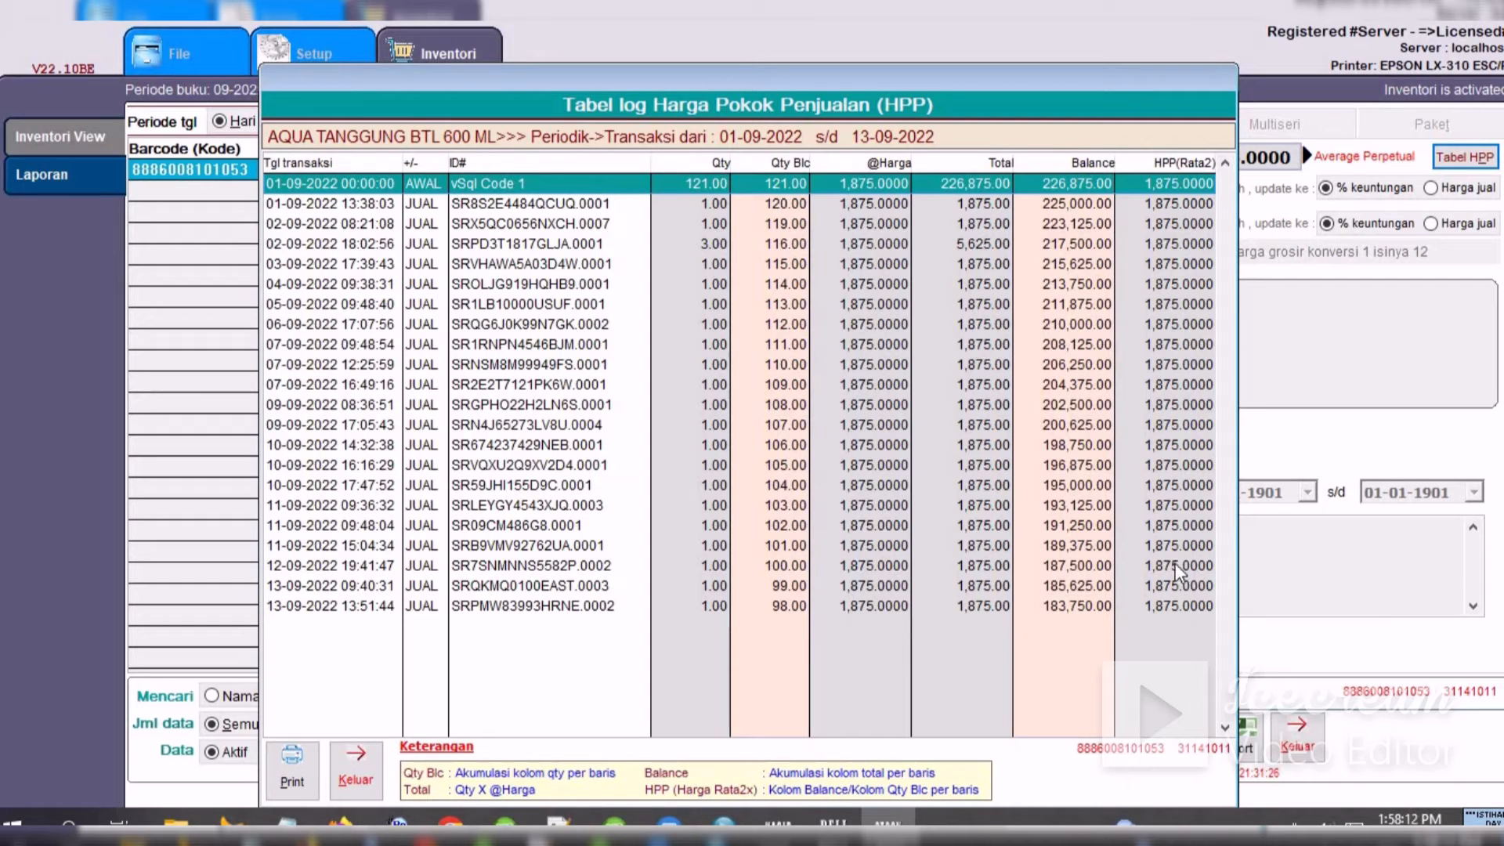
{"action": "left_click", "coordinate": [350, 783]}
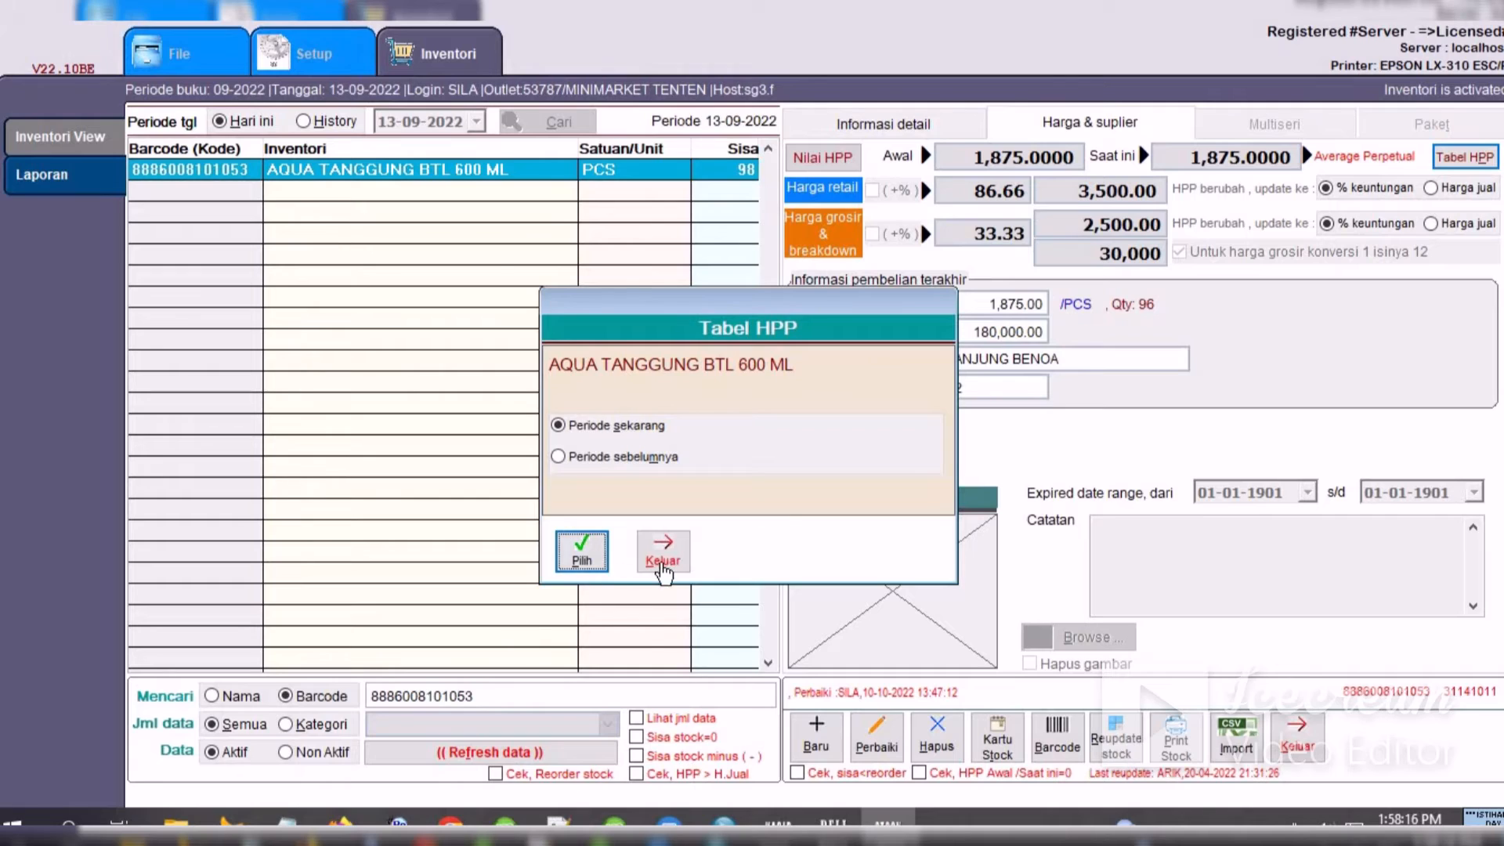
{"action": "left_click", "coordinate": [662, 568]}
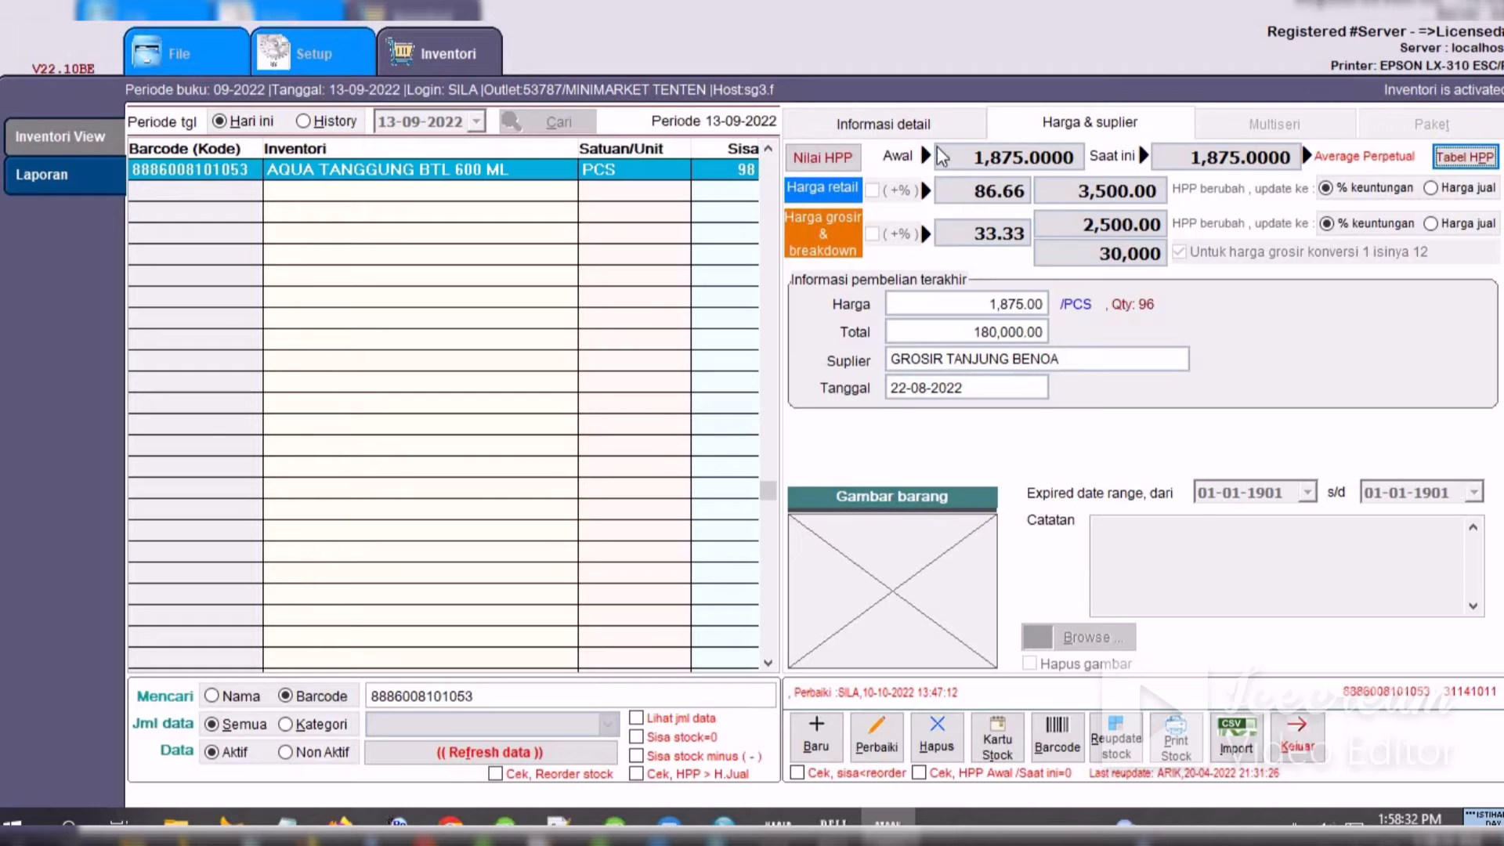
- Open Re-update stock from the item's details and choose AQUA TANGGUNG BTL 600 ML as the selected item by searching for "aqua tangg"
{"action": "left_click", "coordinate": [913, 125]}
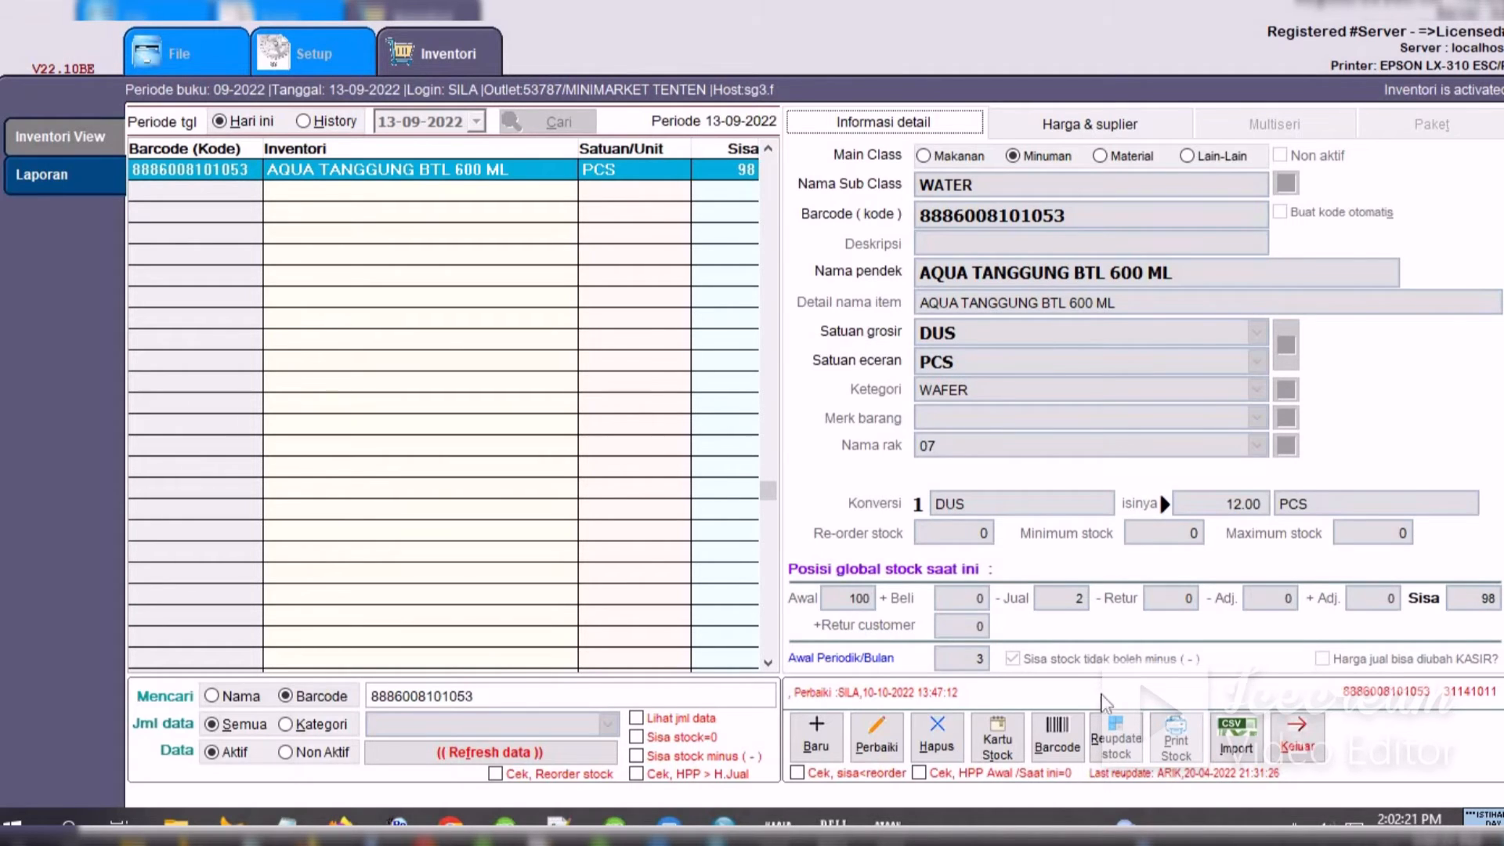
{"action": "left_click", "coordinate": [1115, 750]}
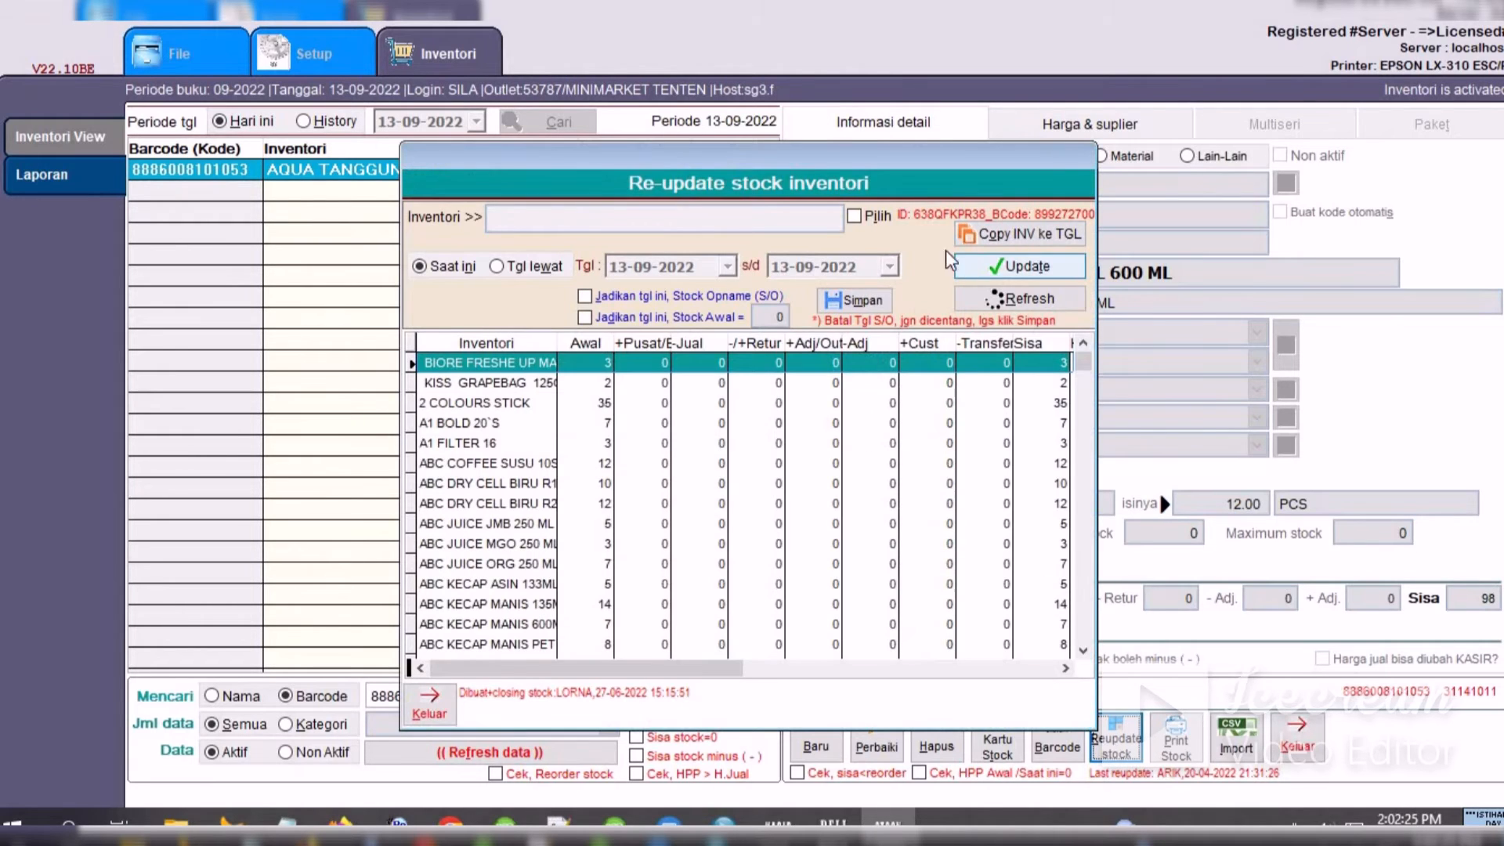
{"action": "left_click", "coordinate": [863, 215]}
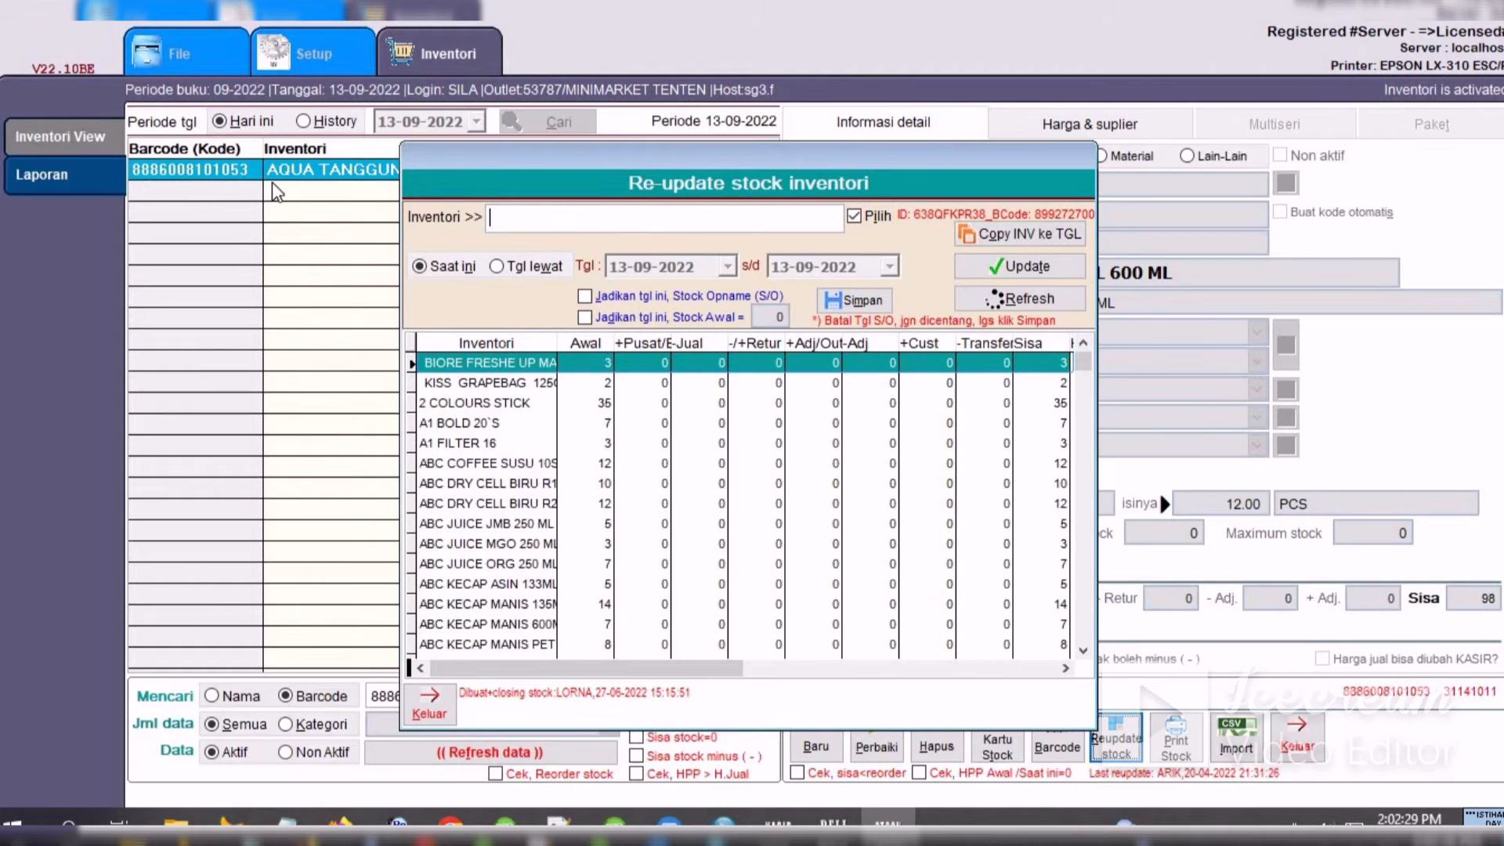
{"action": "type", "text": "aqua tangg"}
{"action": "key", "text": "Return"}
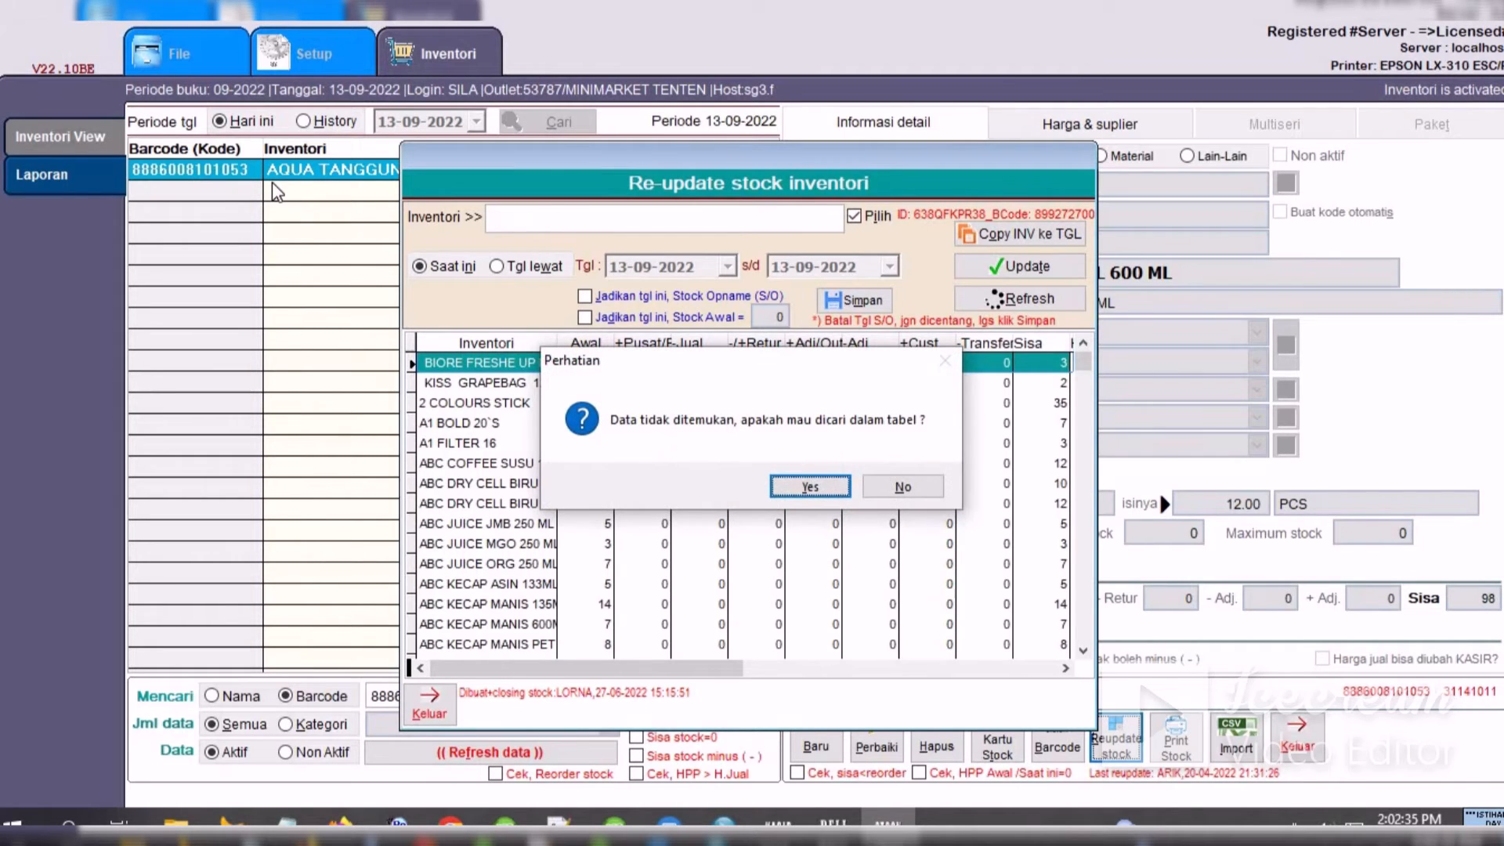
{"action": "left_click", "coordinate": [809, 486]}
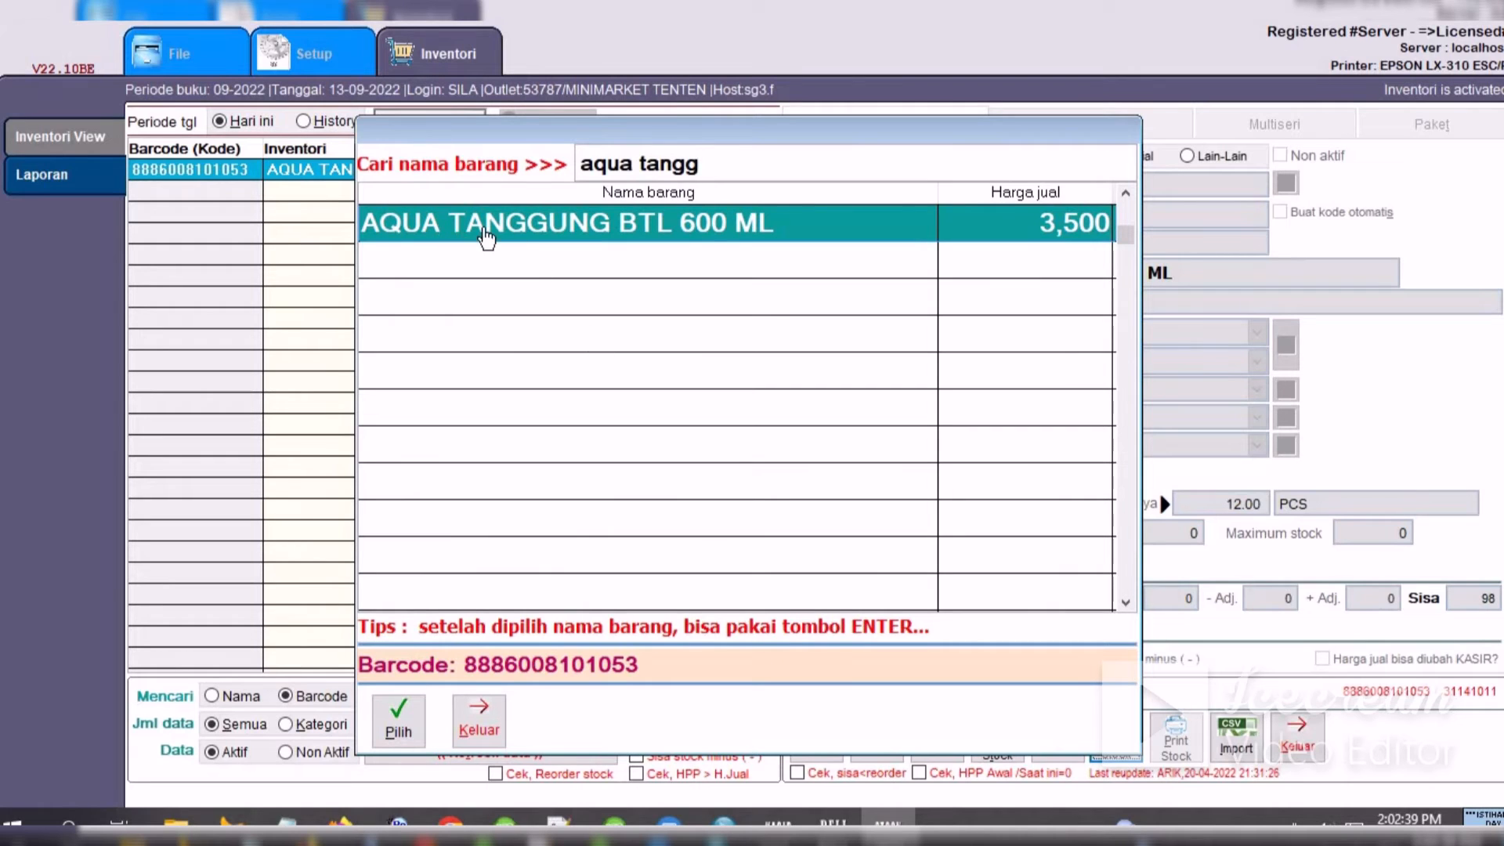
{"action": "left_click", "coordinate": [398, 720]}
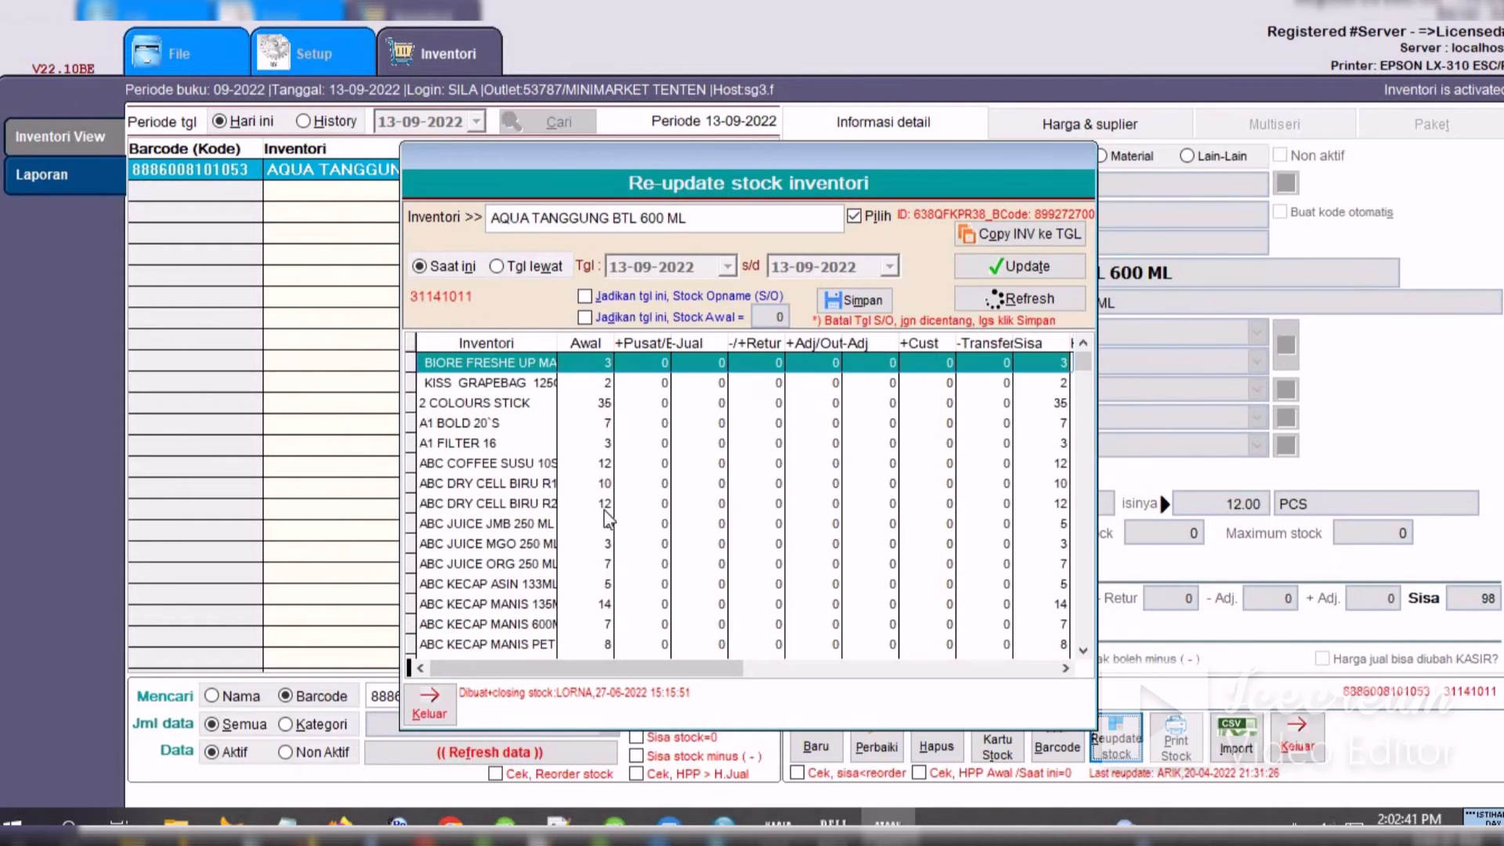
- Switch the re-update to a past date and list the item's stock for 01-09-2022 and 03-09-2022
{"action": "left_click", "coordinate": [520, 262]}
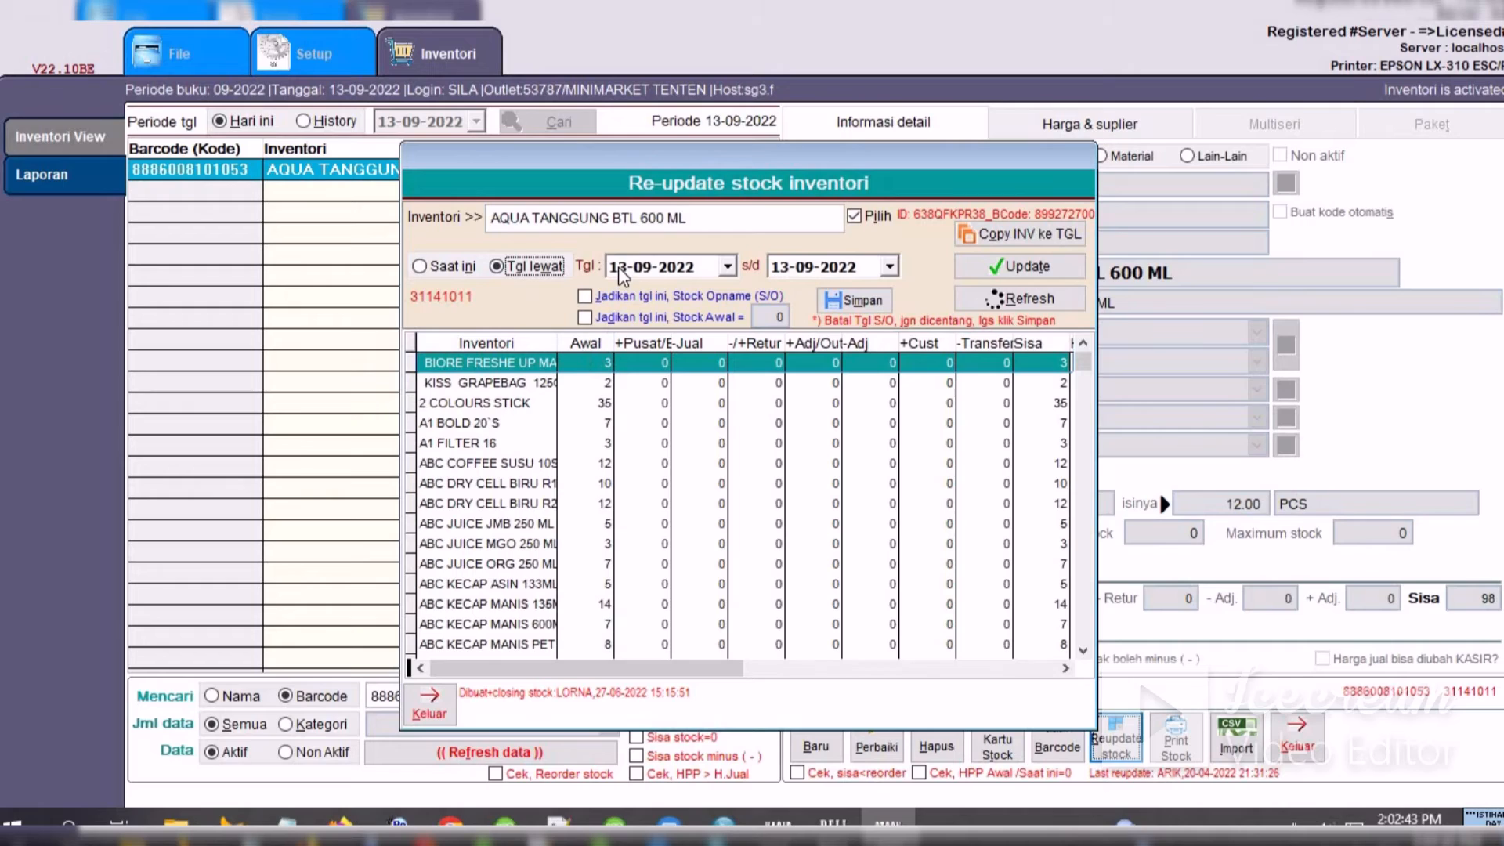
{"action": "left_click", "coordinate": [618, 266]}
{"action": "type", "text": "01"}
{"action": "left_click", "coordinate": [1033, 298]}
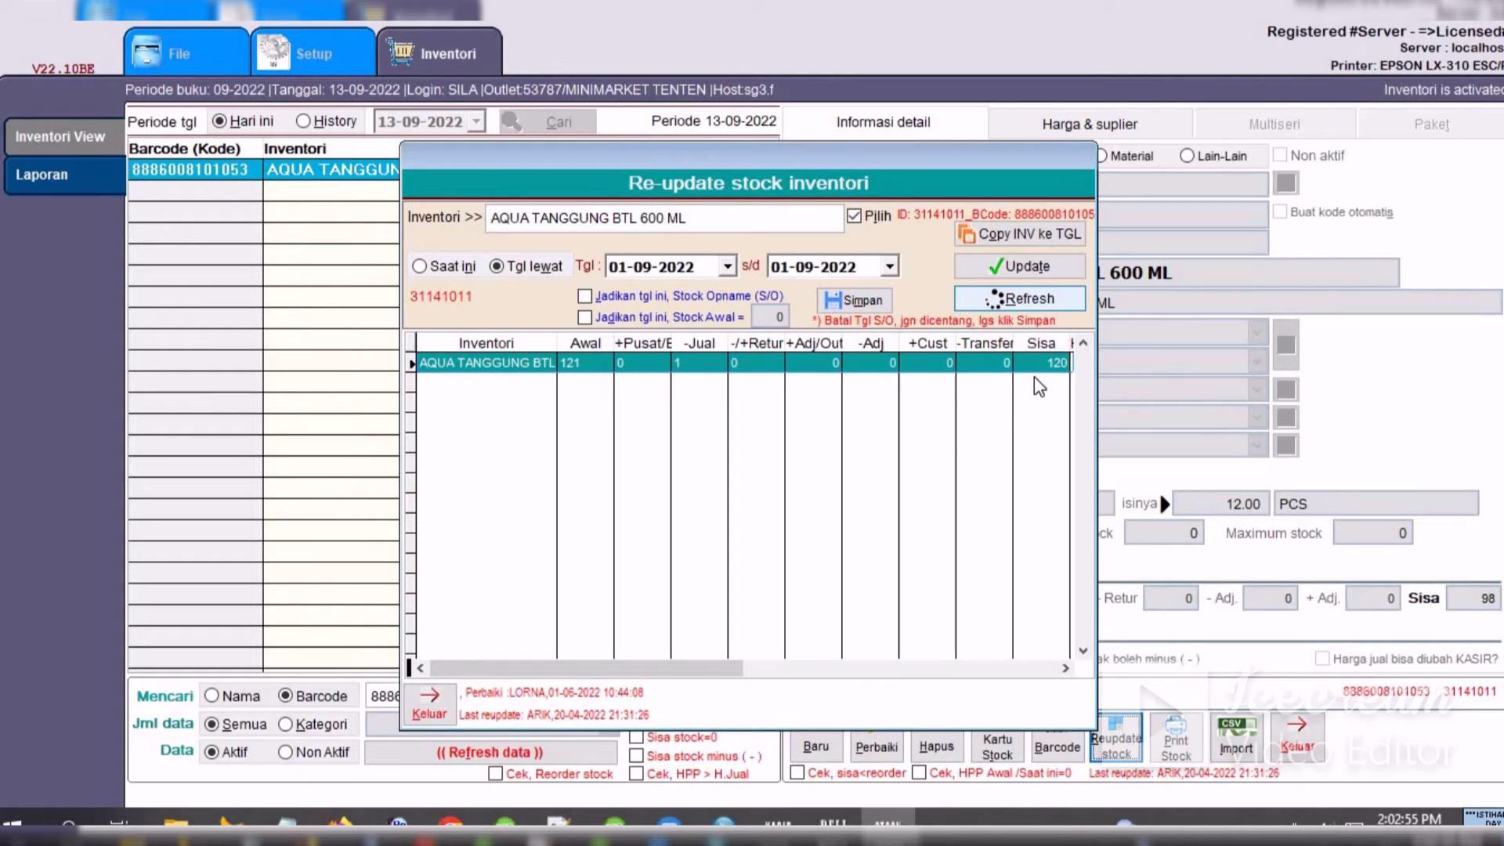
{"action": "left_click", "coordinate": [627, 265]}
{"action": "left_click", "coordinate": [1023, 305]}
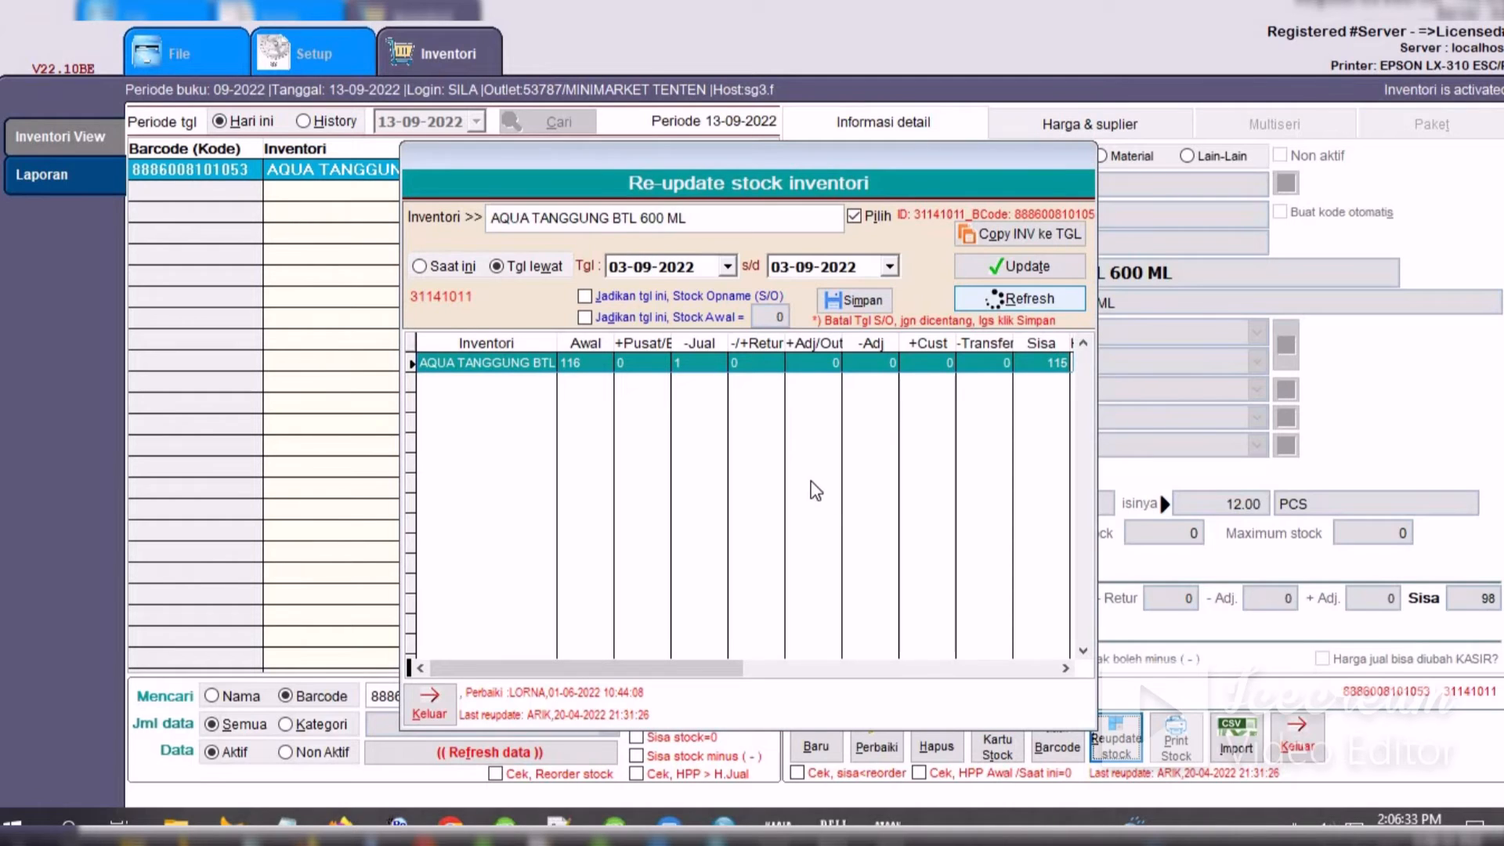
- Recalculate the stock of AQUA TANGGUNG BTL 600 ML for 03-09-2022 through 03-09-2022 and confirm the process
{"action": "left_click", "coordinate": [616, 267]}
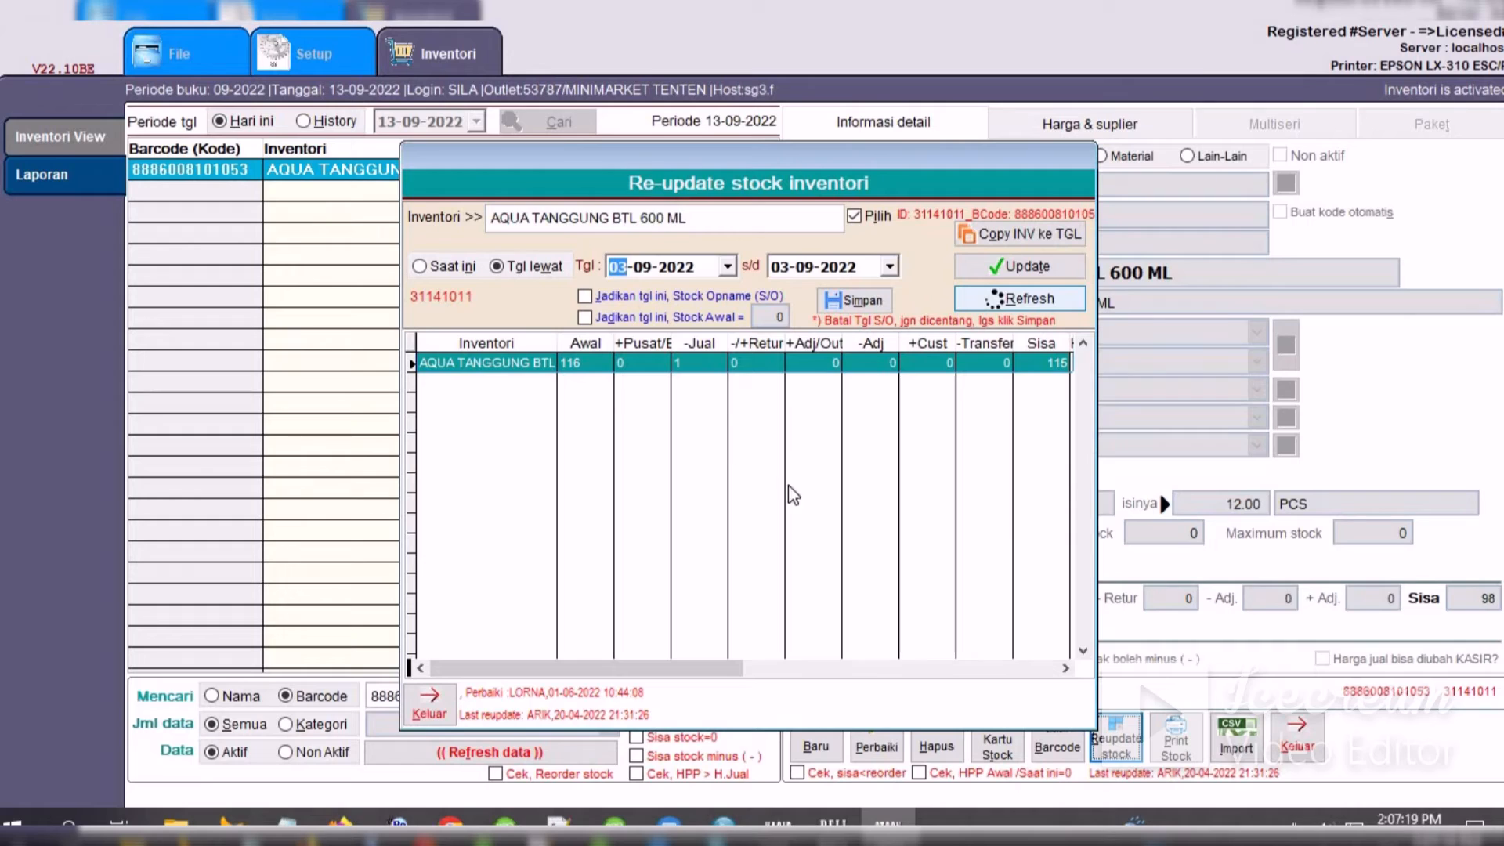
{"action": "left_click", "coordinate": [1045, 266]}
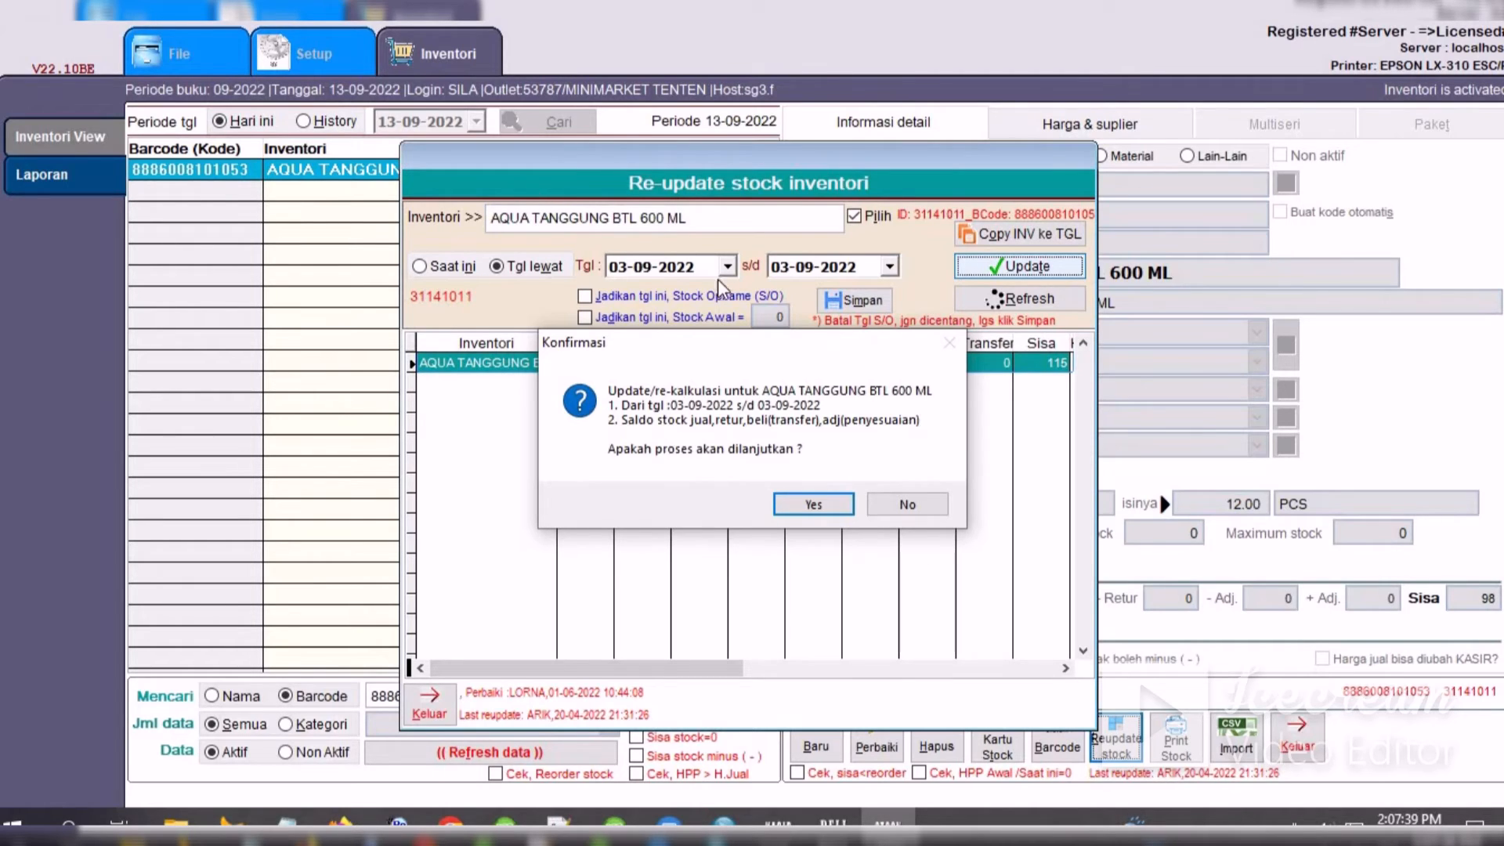
{"action": "left_click", "coordinate": [813, 504]}
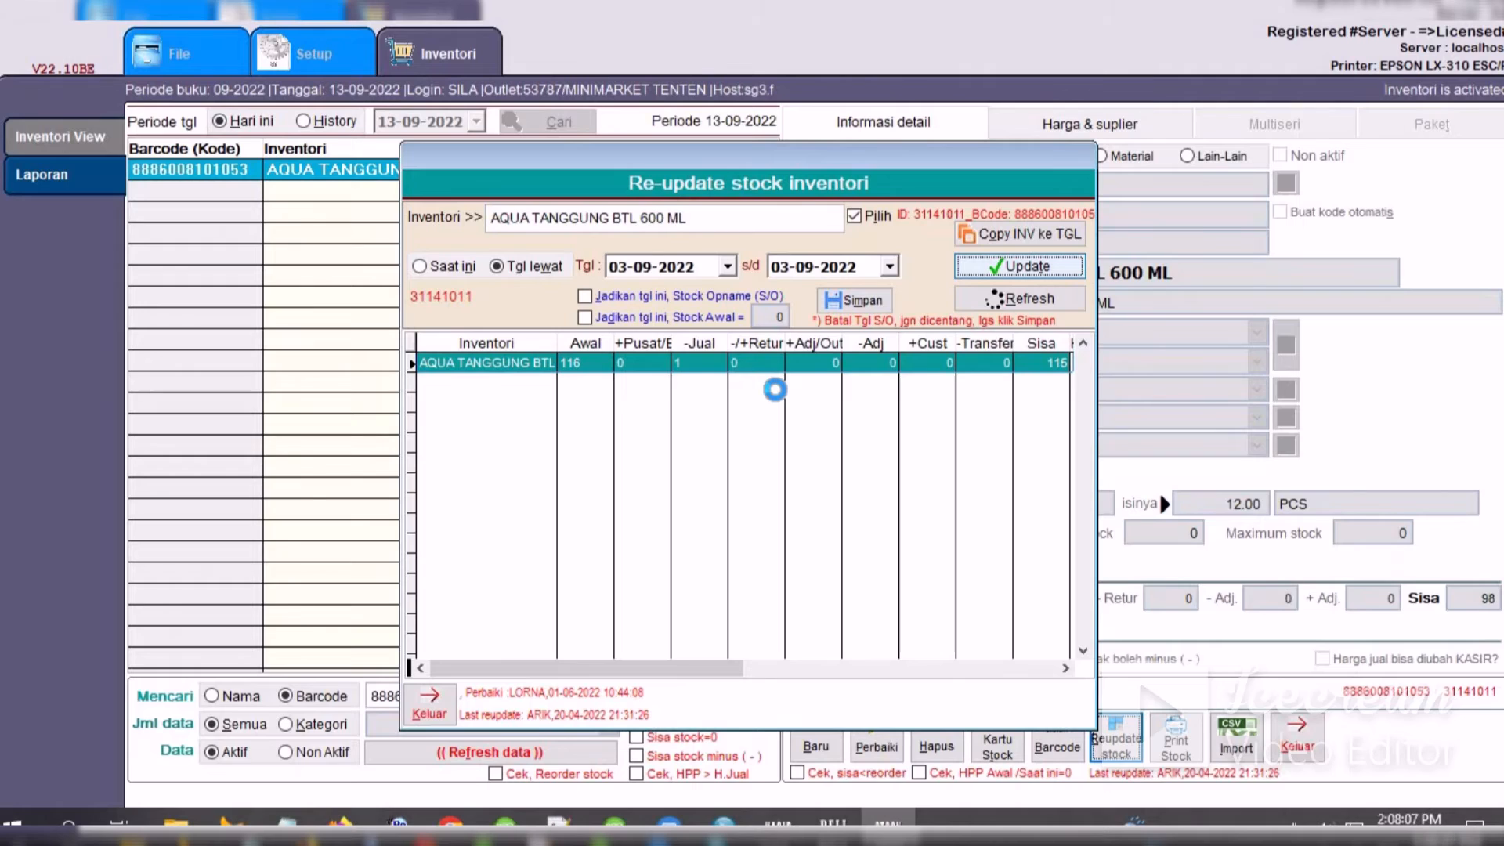
{"action": "left_click", "coordinate": [799, 486]}
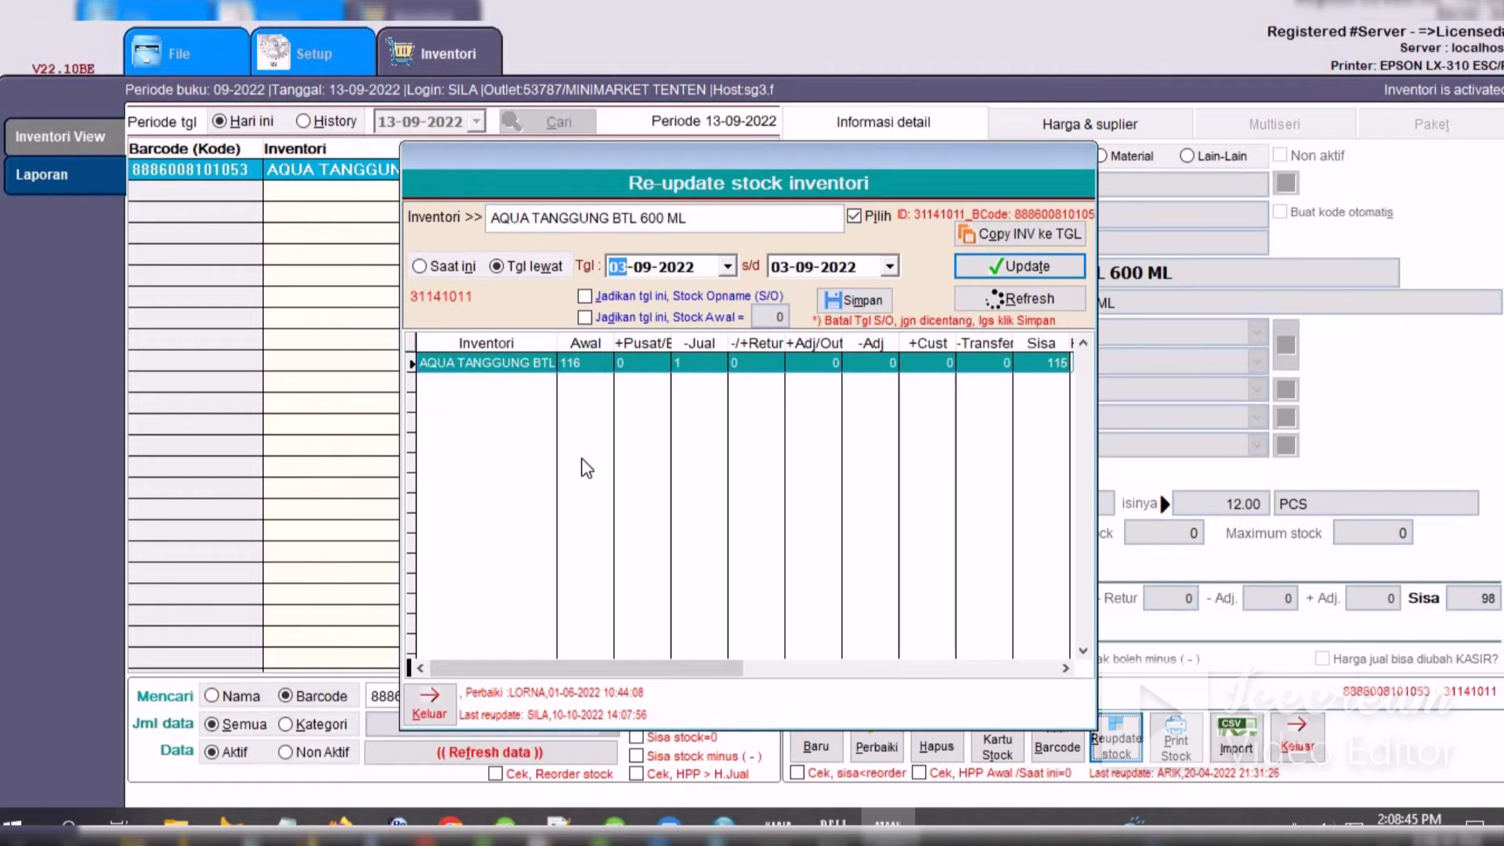
- Leave Re-update stock, open the stock card (Kartu Stock) options and close them without choosing a report
{"action": "left_click", "coordinate": [433, 707]}
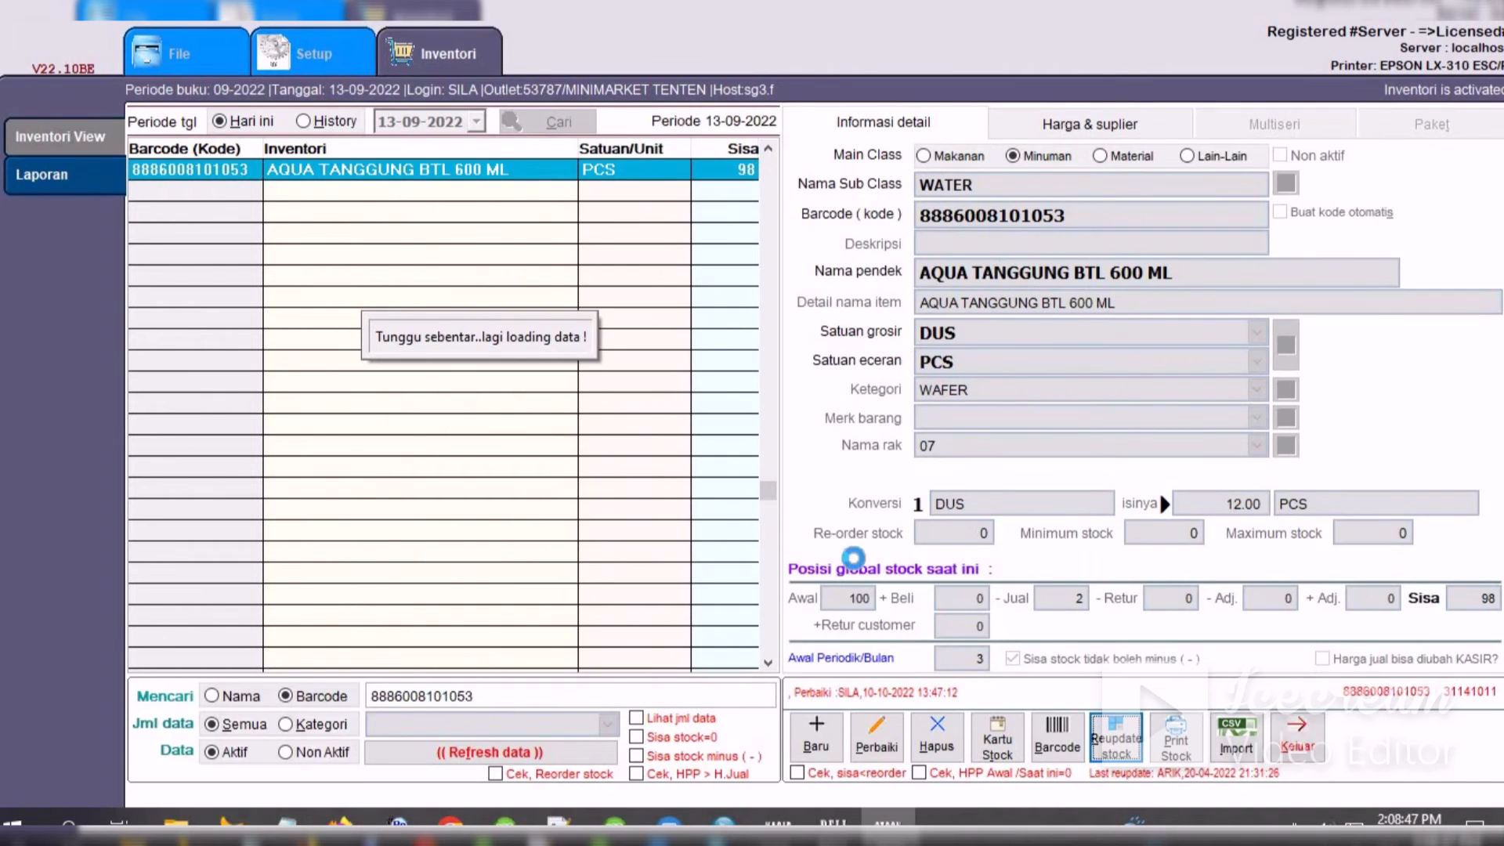
{"action": "left_click", "coordinate": [997, 744]}
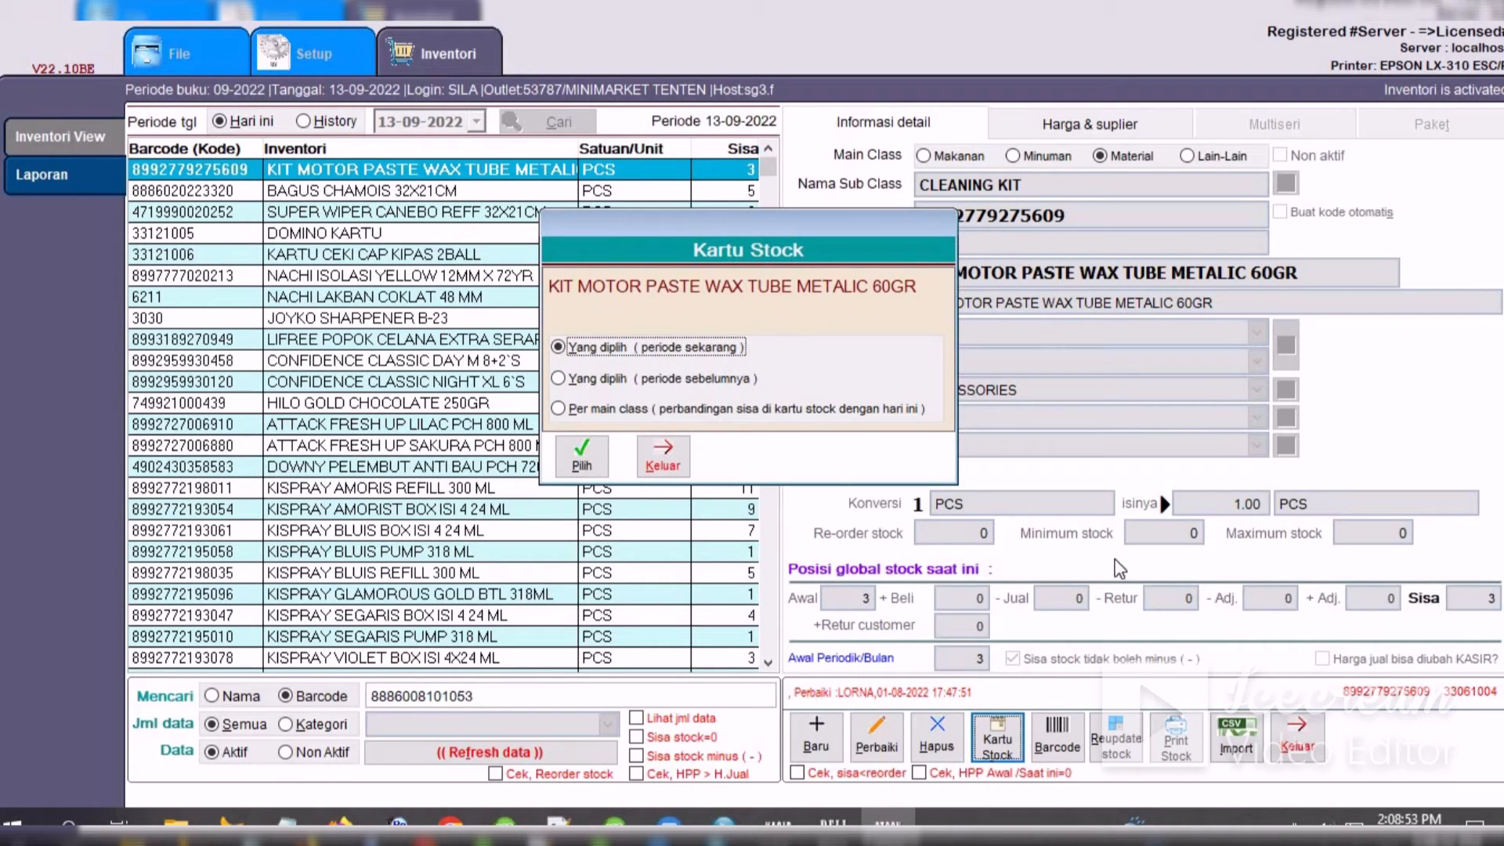
{"action": "left_click", "coordinate": [663, 462]}
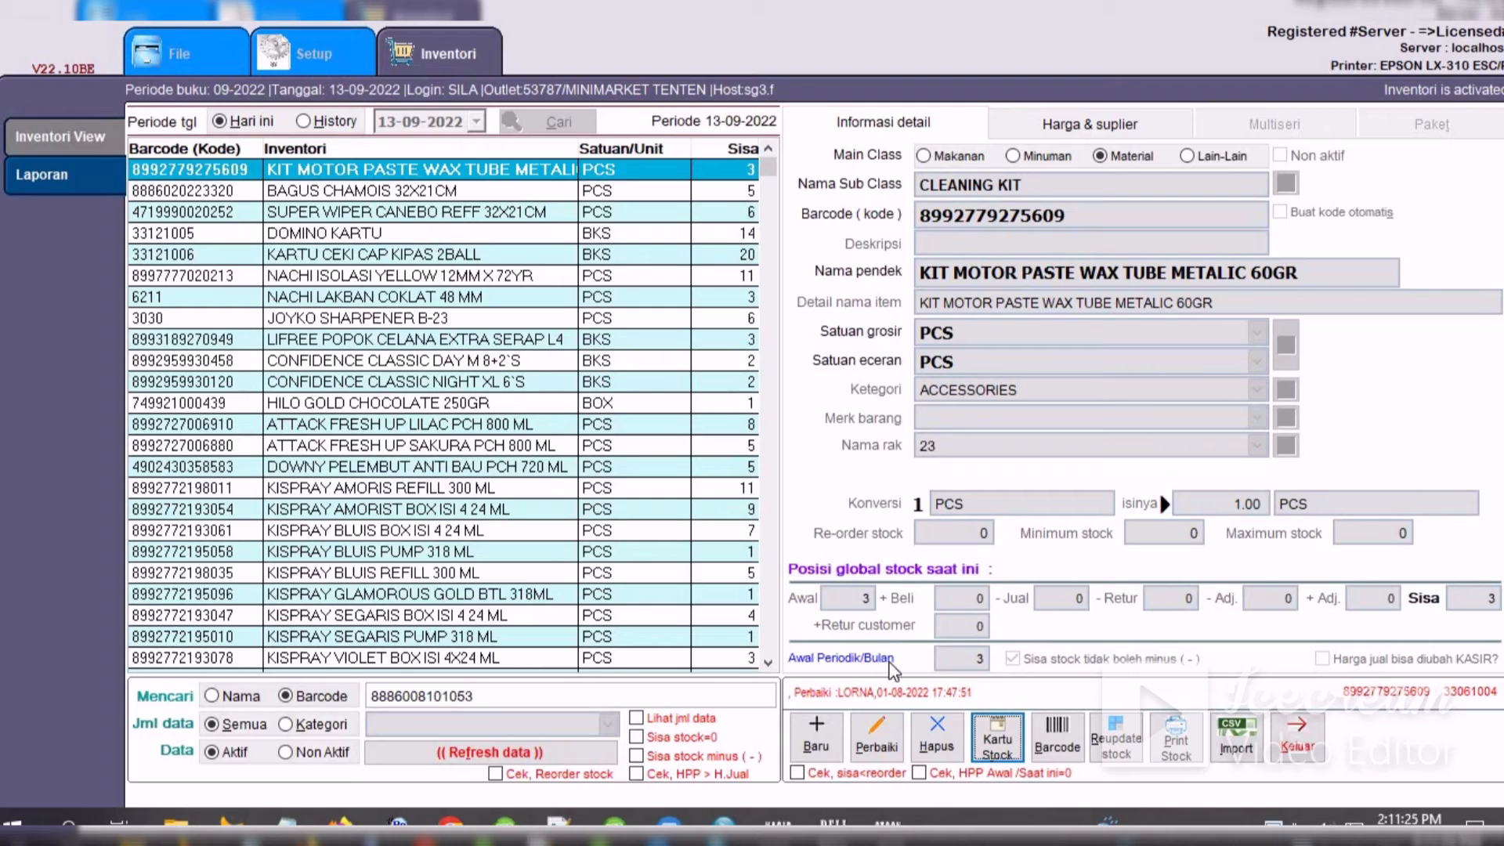
- Start a new inventory item in main class Makanan, sub class BISCUITS, with barcode 1111111
{"action": "left_click", "coordinate": [815, 739]}
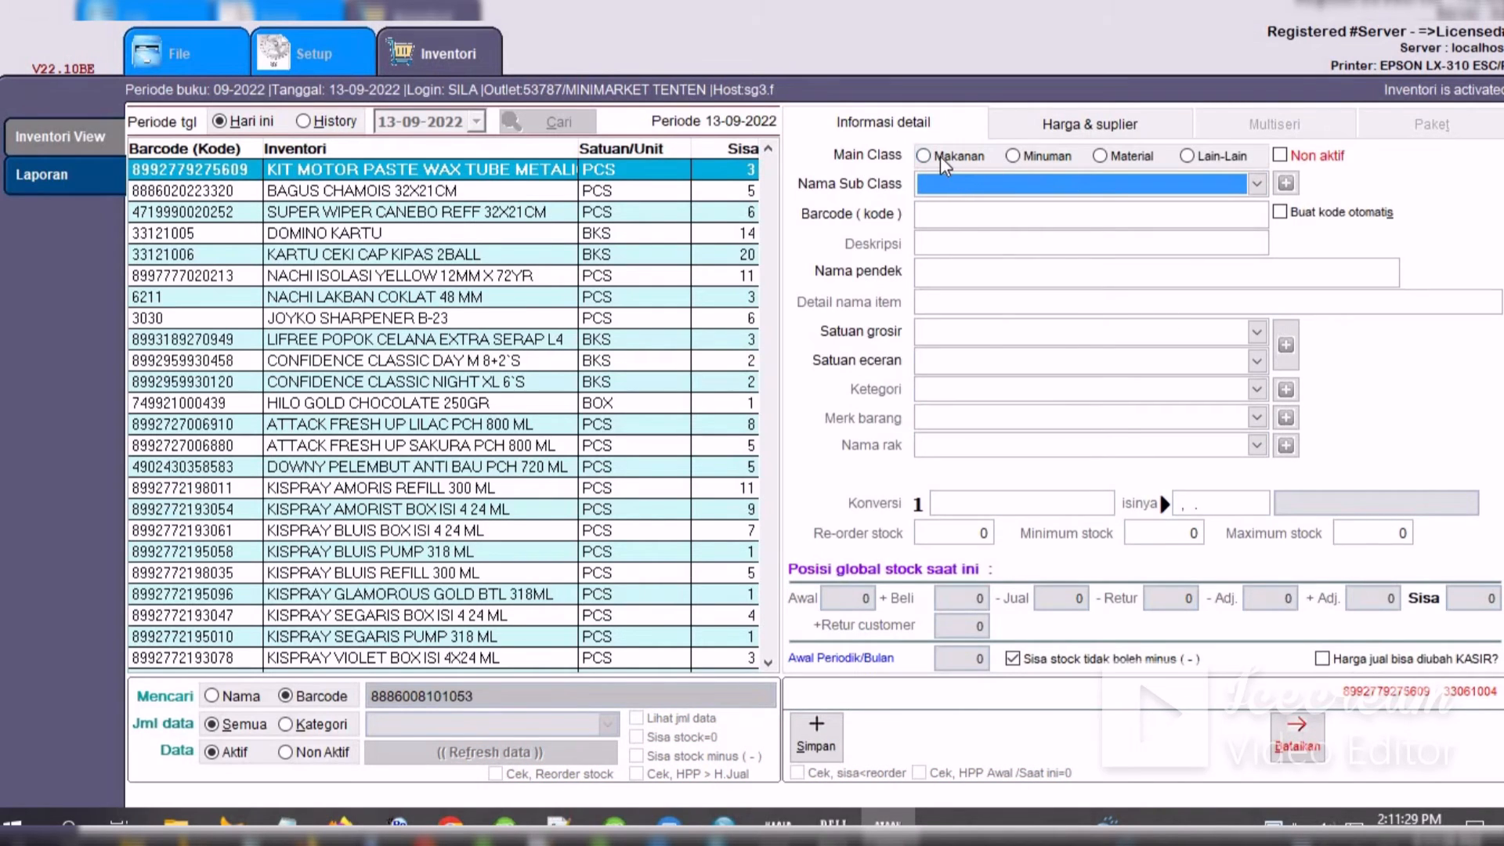
{"action": "left_click", "coordinate": [952, 181]}
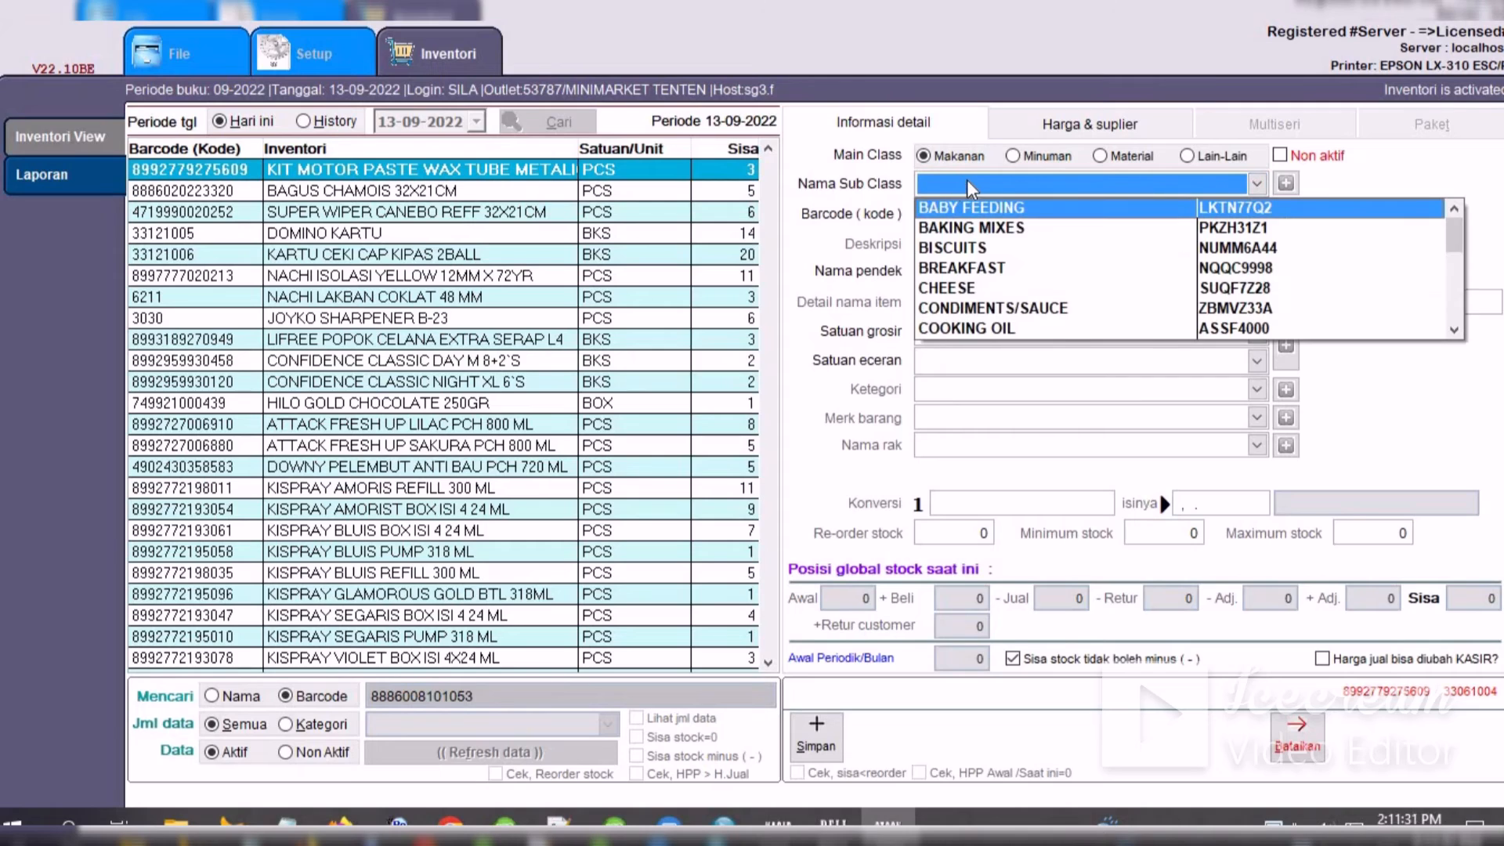
{"action": "left_click", "coordinate": [1001, 249]}
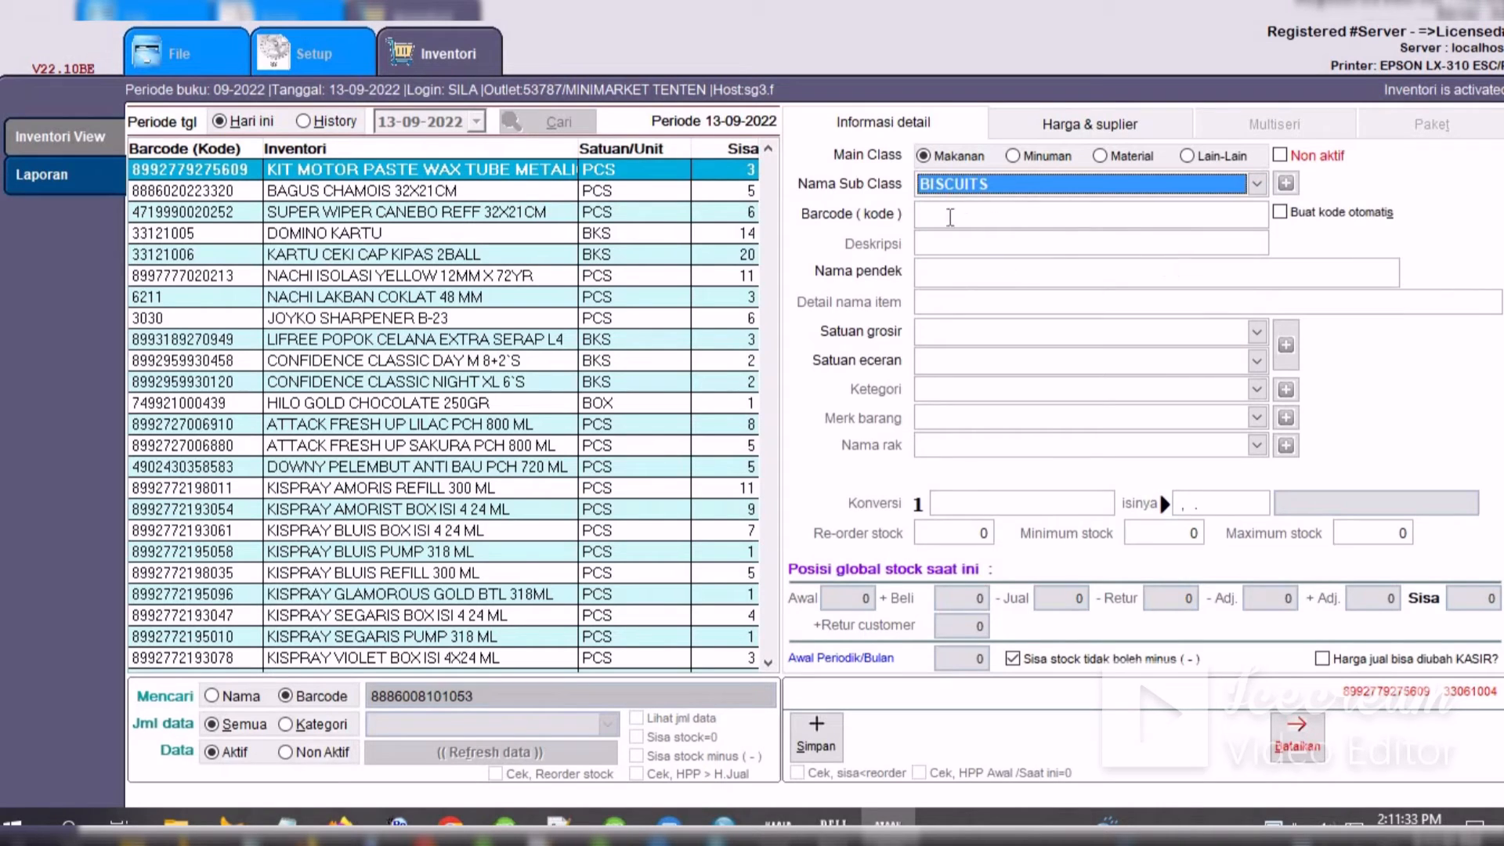
{"action": "left_click", "coordinate": [1009, 224]}
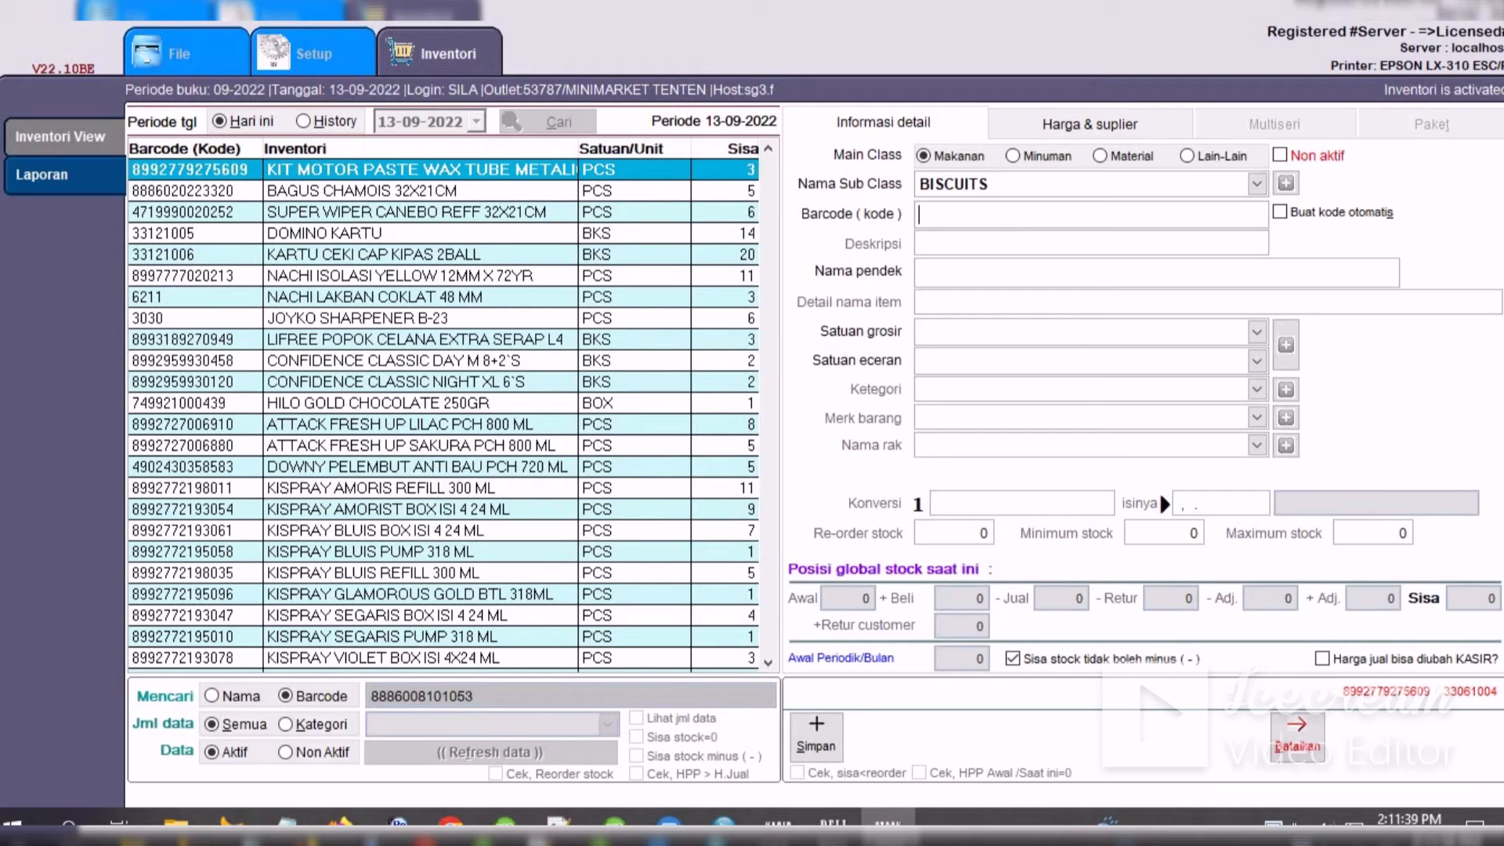
{"action": "type", "text": "1111111"}
- Enter "roma" as the new item's short name (Nama pendek)
{"action": "left_click", "coordinate": [932, 278]}
{"action": "type", "text": "bis"}
{"action": "key", "text": "BackSpace"}
{"action": "key", "text": "BackSpace"}
{"action": "key", "text": "BackSpace"}
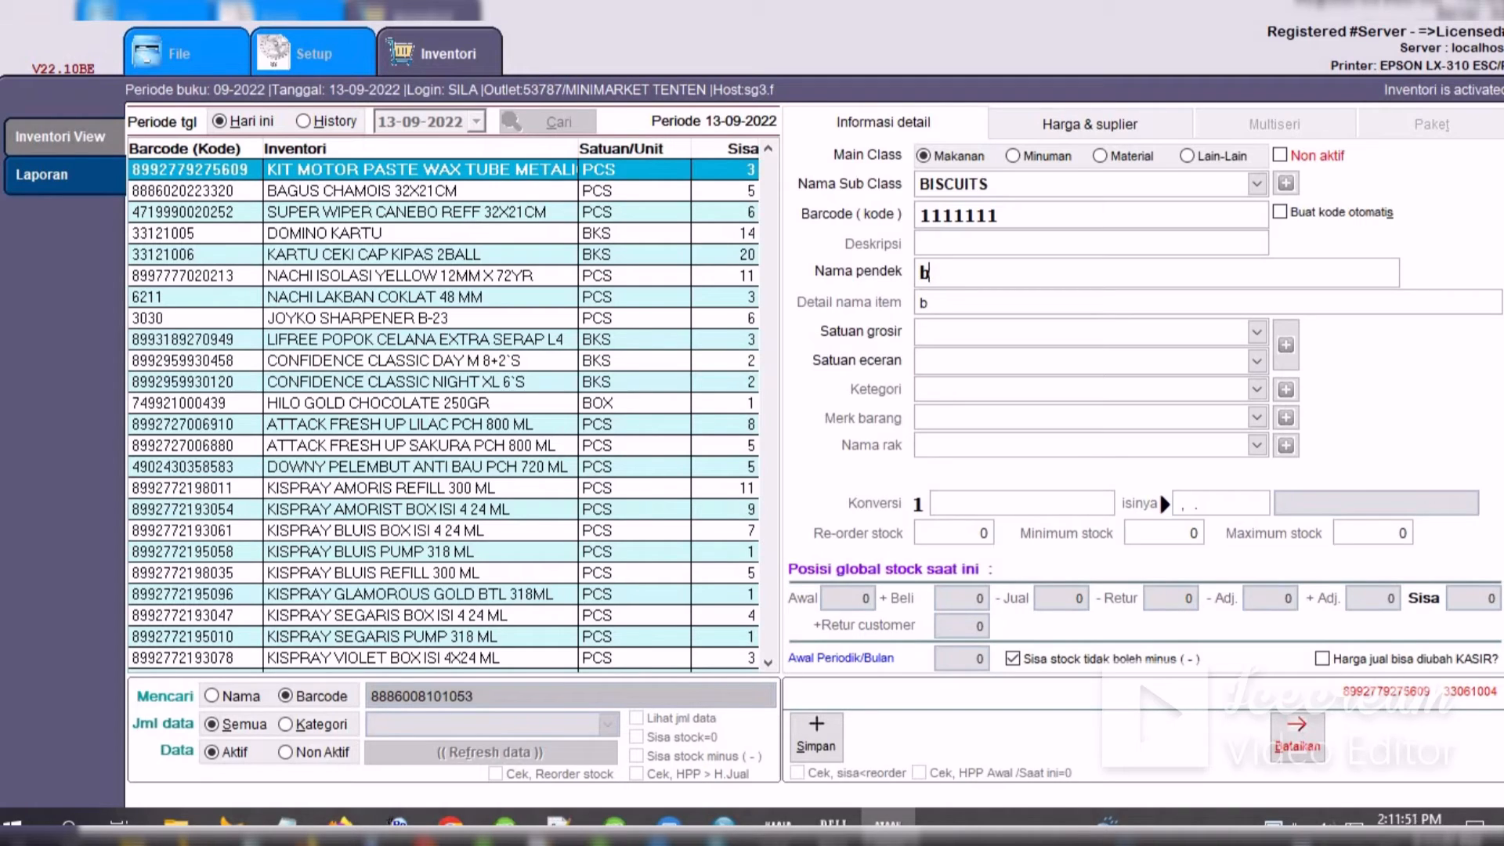
{"action": "type", "text": "roma"}
- Add "rasa coklat" to the item's detail name and copy it into the short name, making it "roma rasa coklat"
{"action": "left_click", "coordinate": [984, 306]}
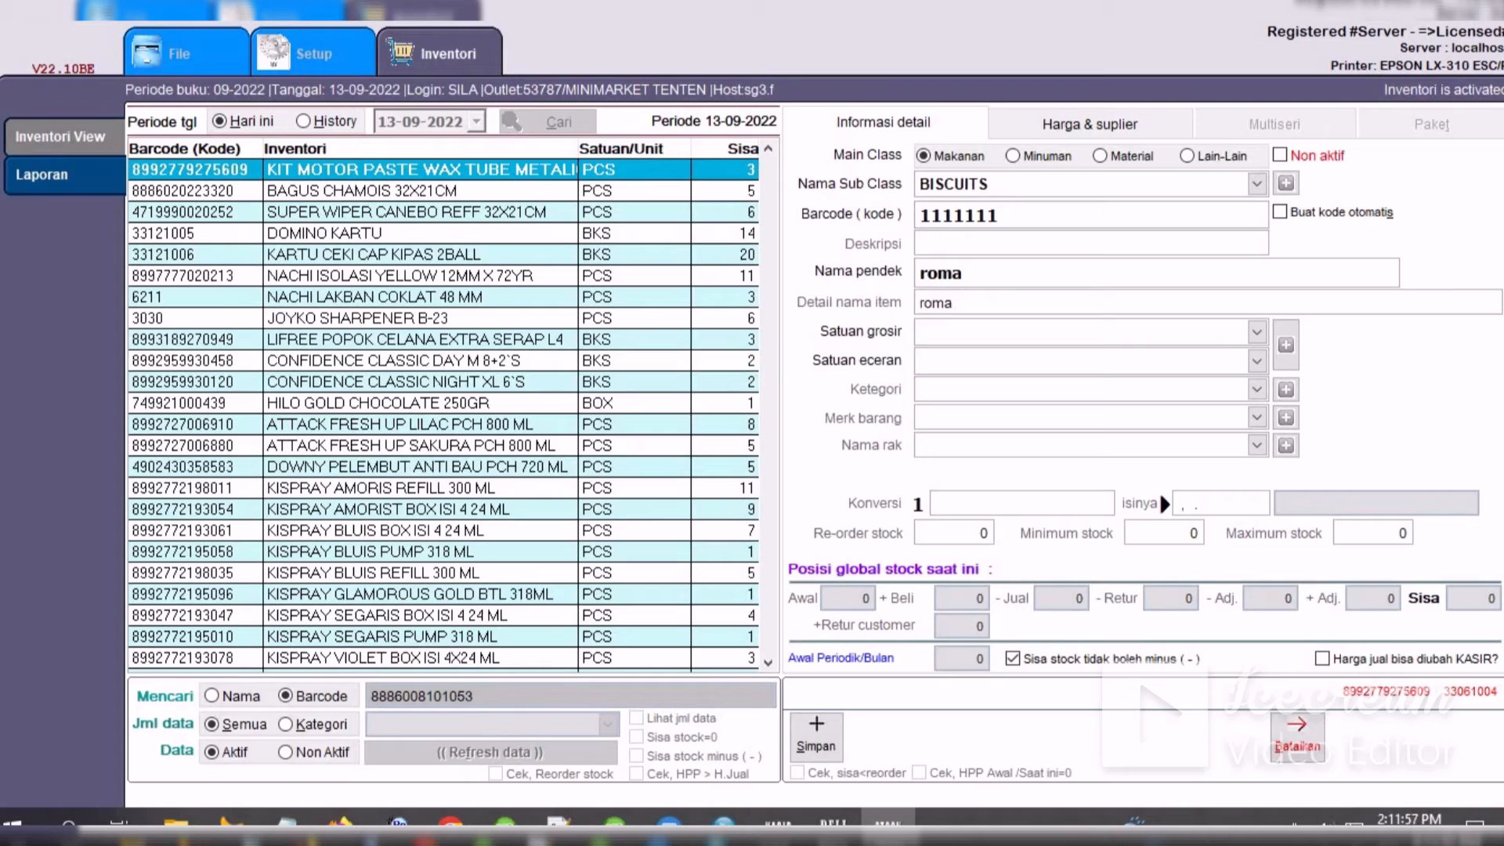
{"action": "type", "text": "rasa coklat"}
{"action": "left_click_drag", "start_coordinate": [1057, 303], "coordinate": [955, 302]}
{"action": "key", "text": "ctrl+c"}
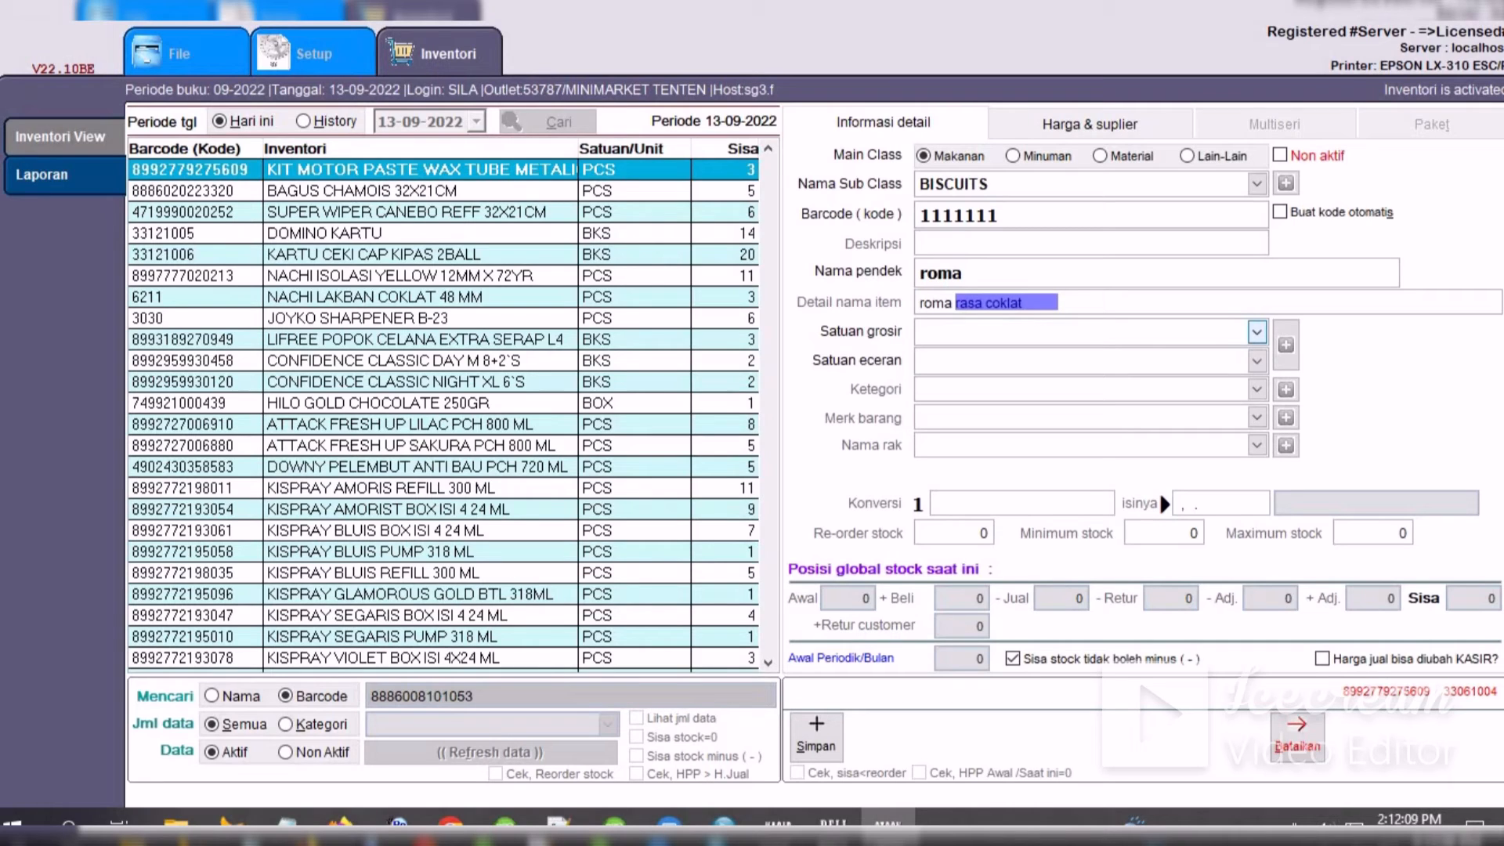
{"action": "left_click", "coordinate": [1010, 276]}
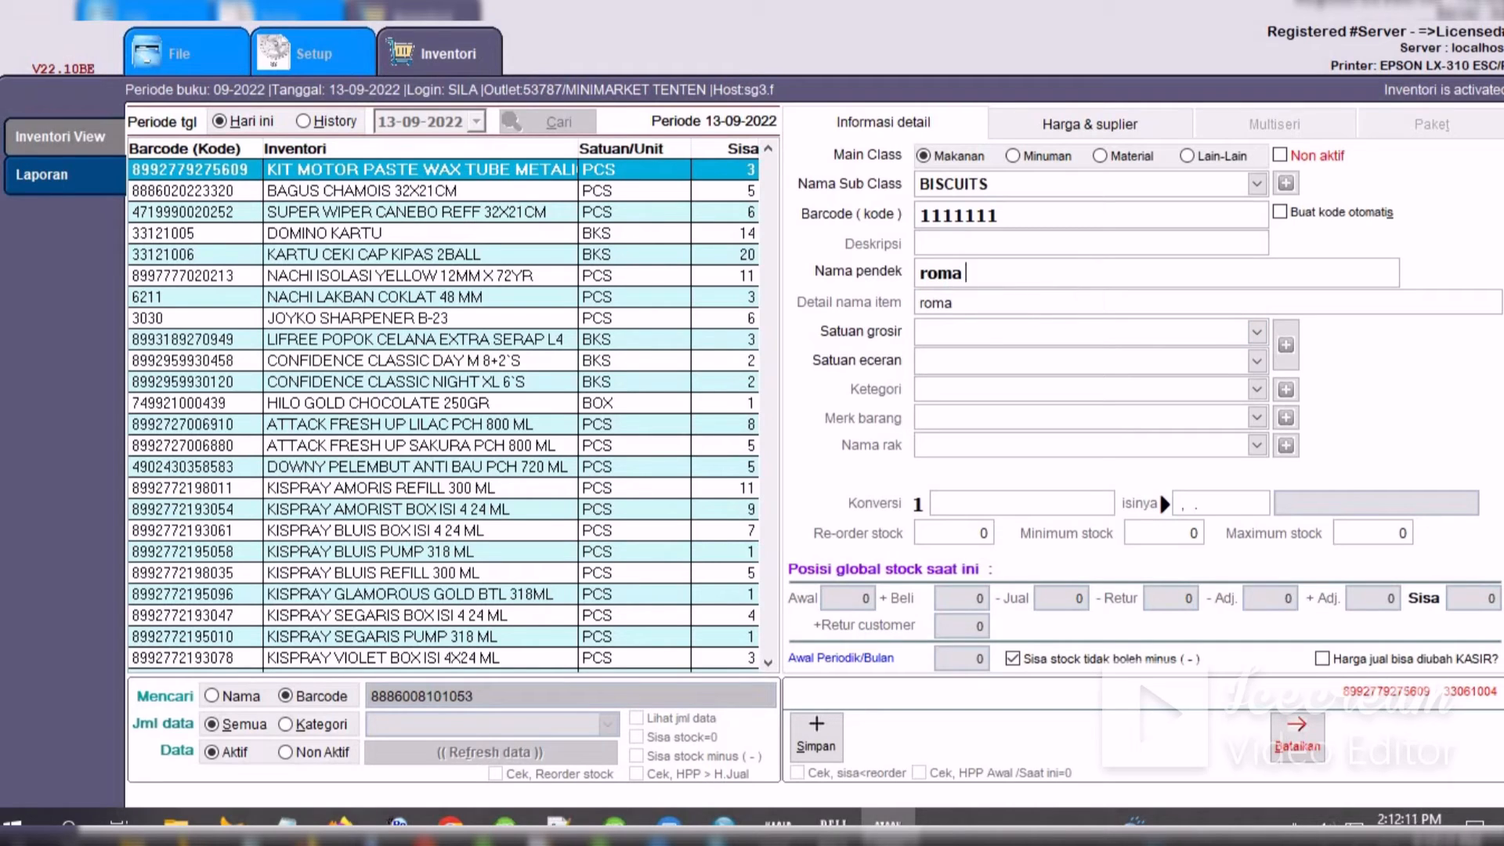
{"action": "key", "text": "ctrl+v"}
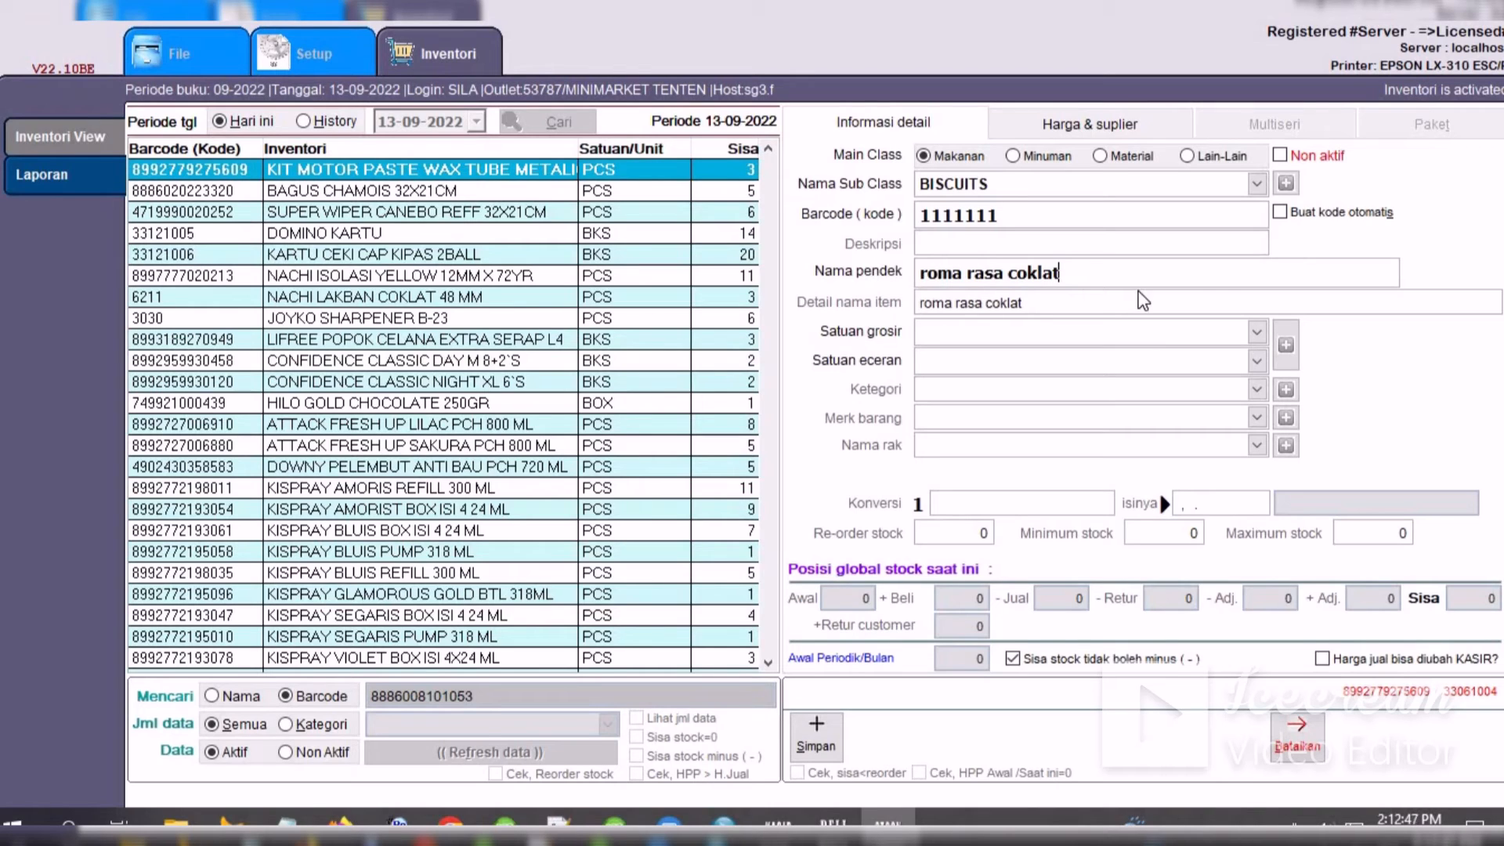
- Try PCS as the wholesale unit (Satuan grosir) and change it to DUS
{"action": "left_click", "coordinate": [1104, 336]}
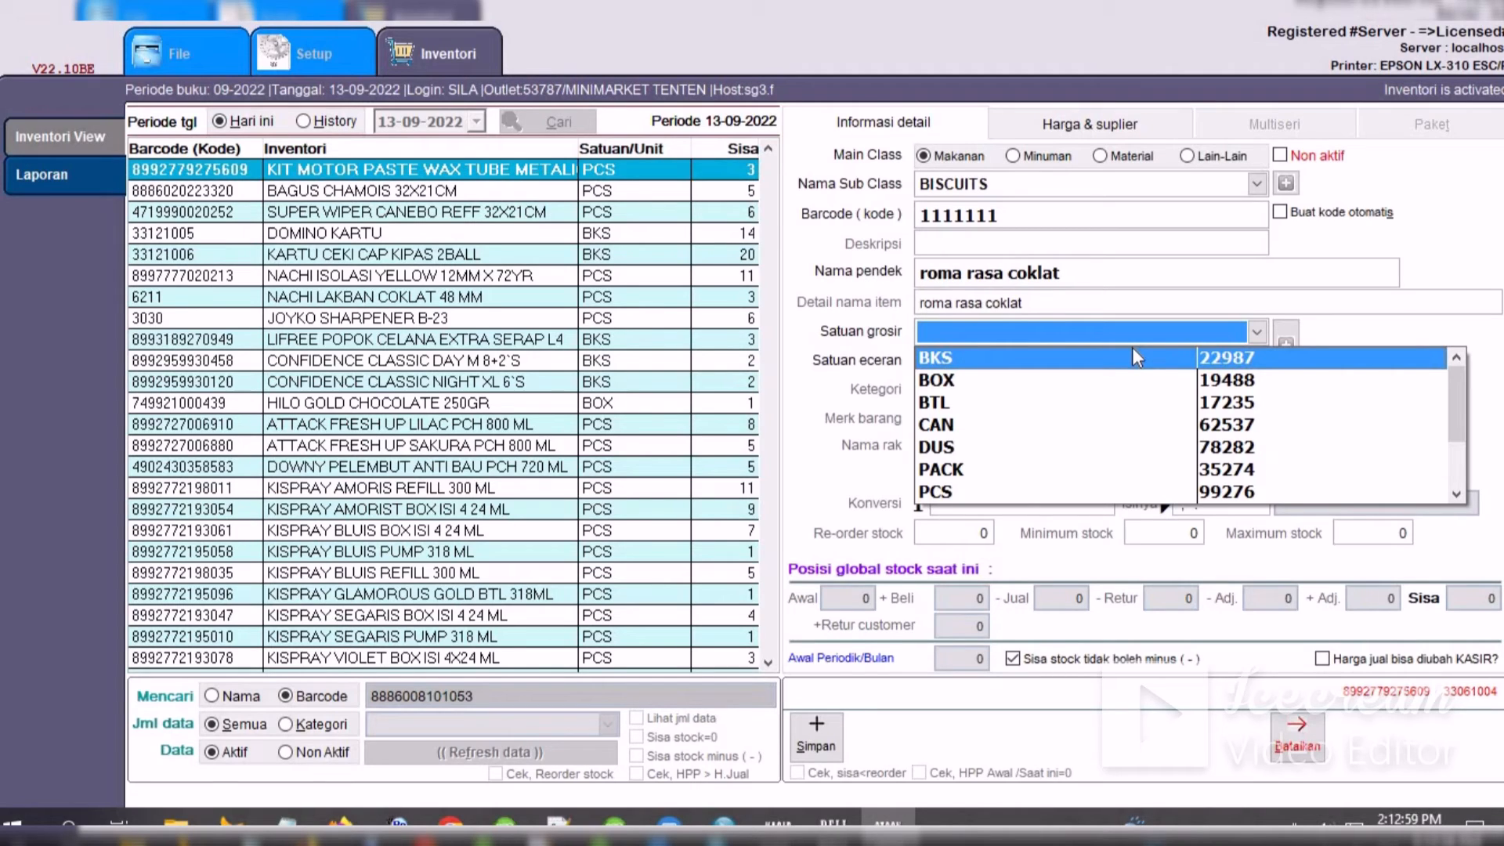
{"action": "left_click", "coordinate": [954, 484]}
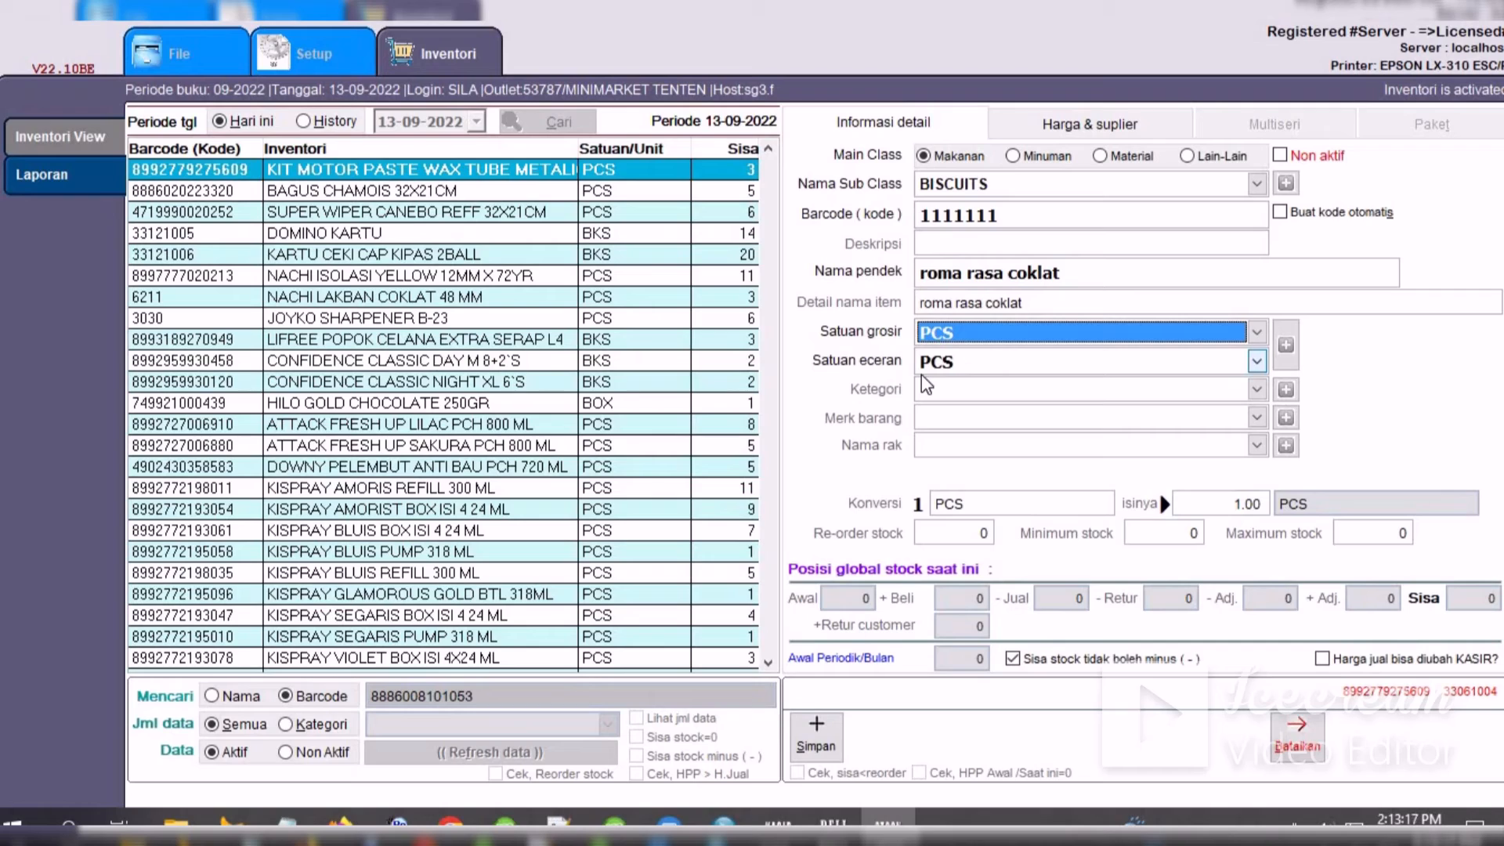
{"action": "left_click", "coordinate": [983, 338]}
{"action": "left_click", "coordinate": [971, 354]}
- Try BTL as the retail unit (Satuan eceran) and change it to BKS
{"action": "left_click", "coordinate": [986, 362]}
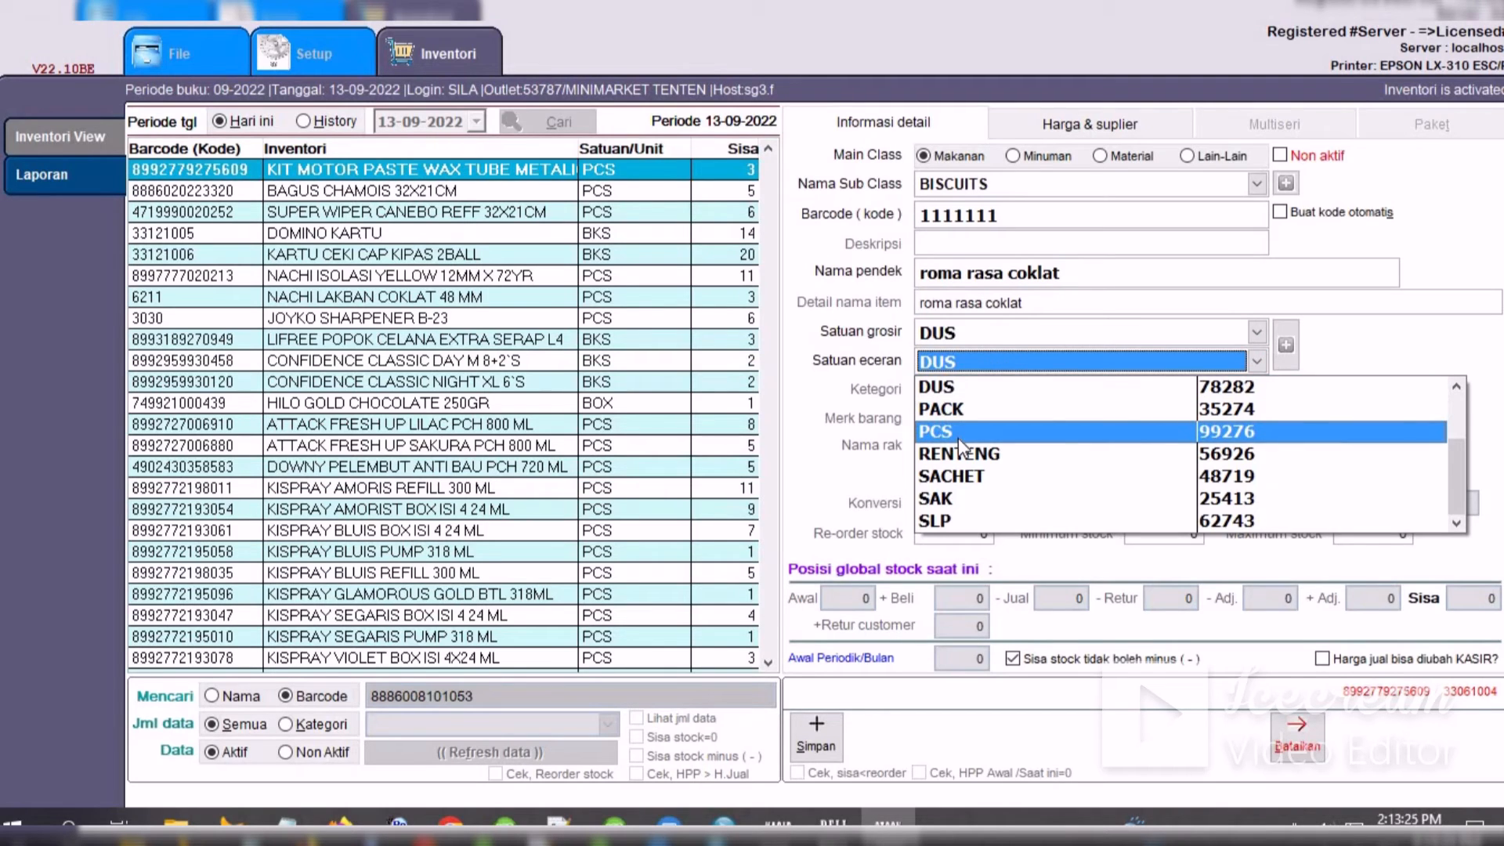
{"action": "left_click_drag", "start_coordinate": [1458, 487], "coordinate": [1458, 438]}
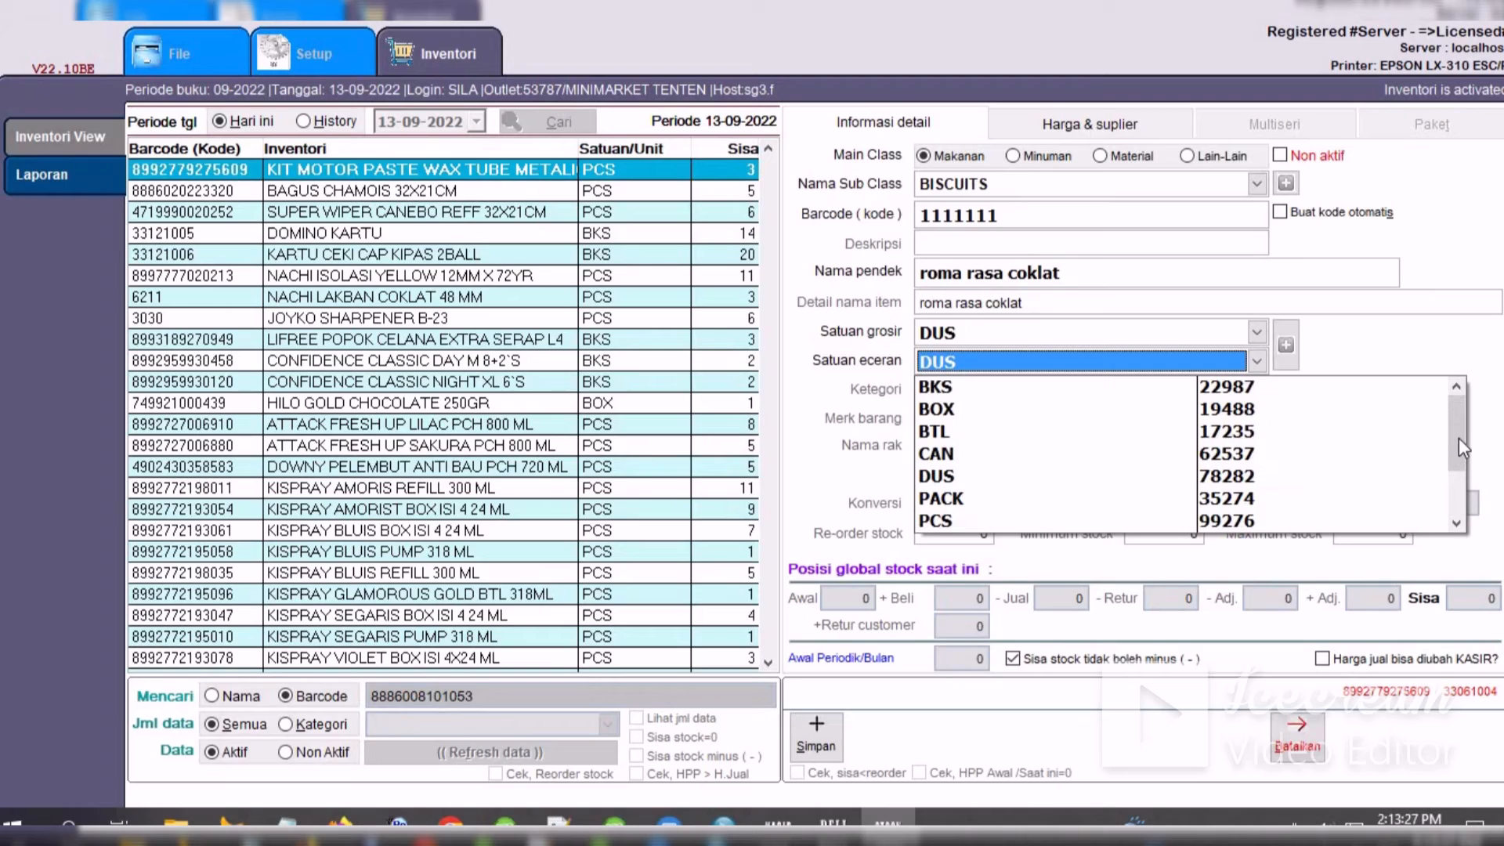
{"action": "left_click", "coordinate": [993, 432]}
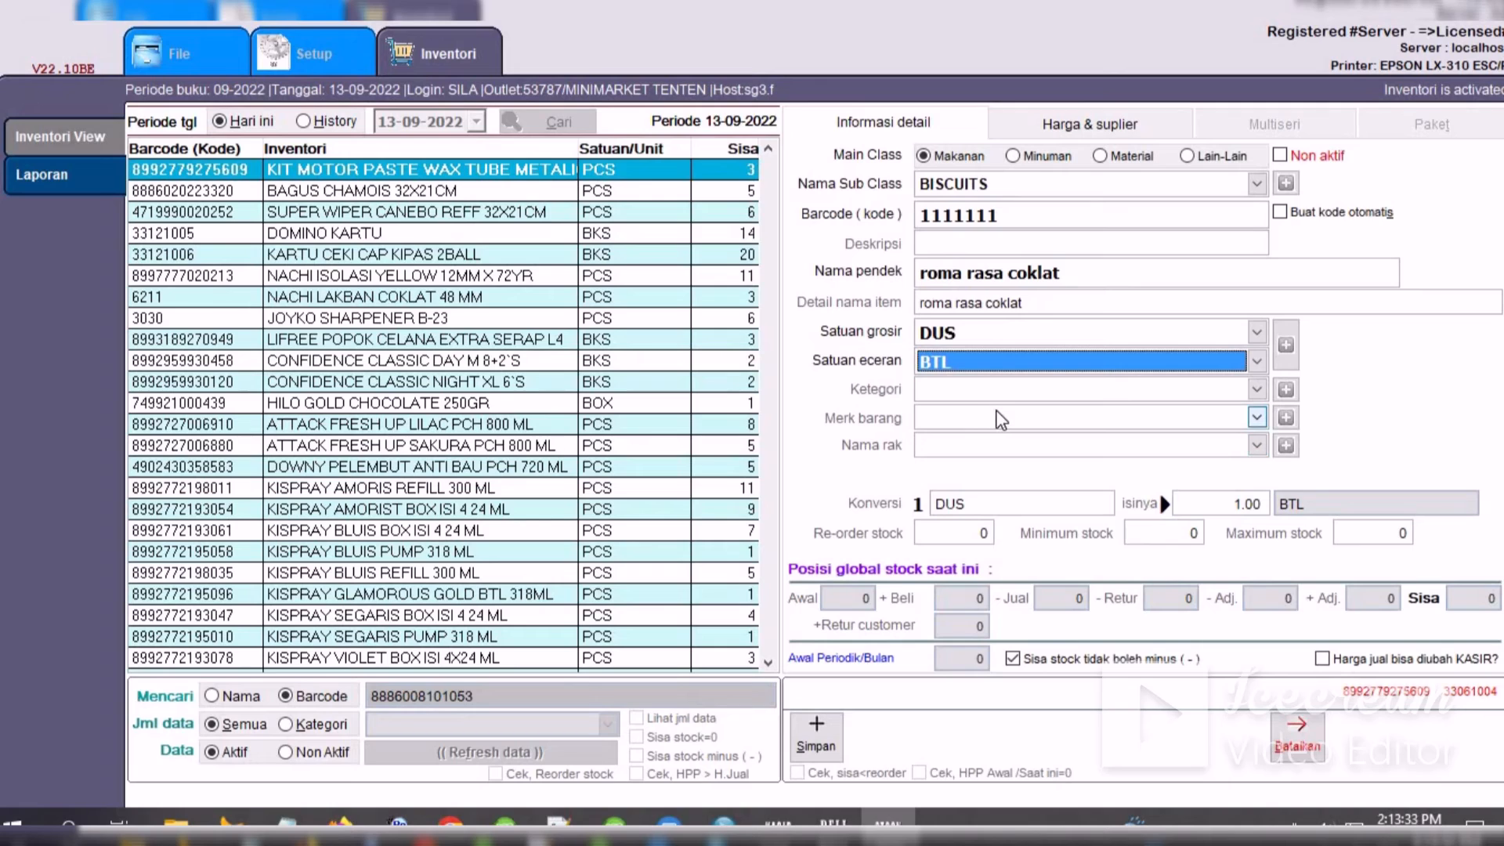
{"action": "left_click", "coordinate": [986, 354]}
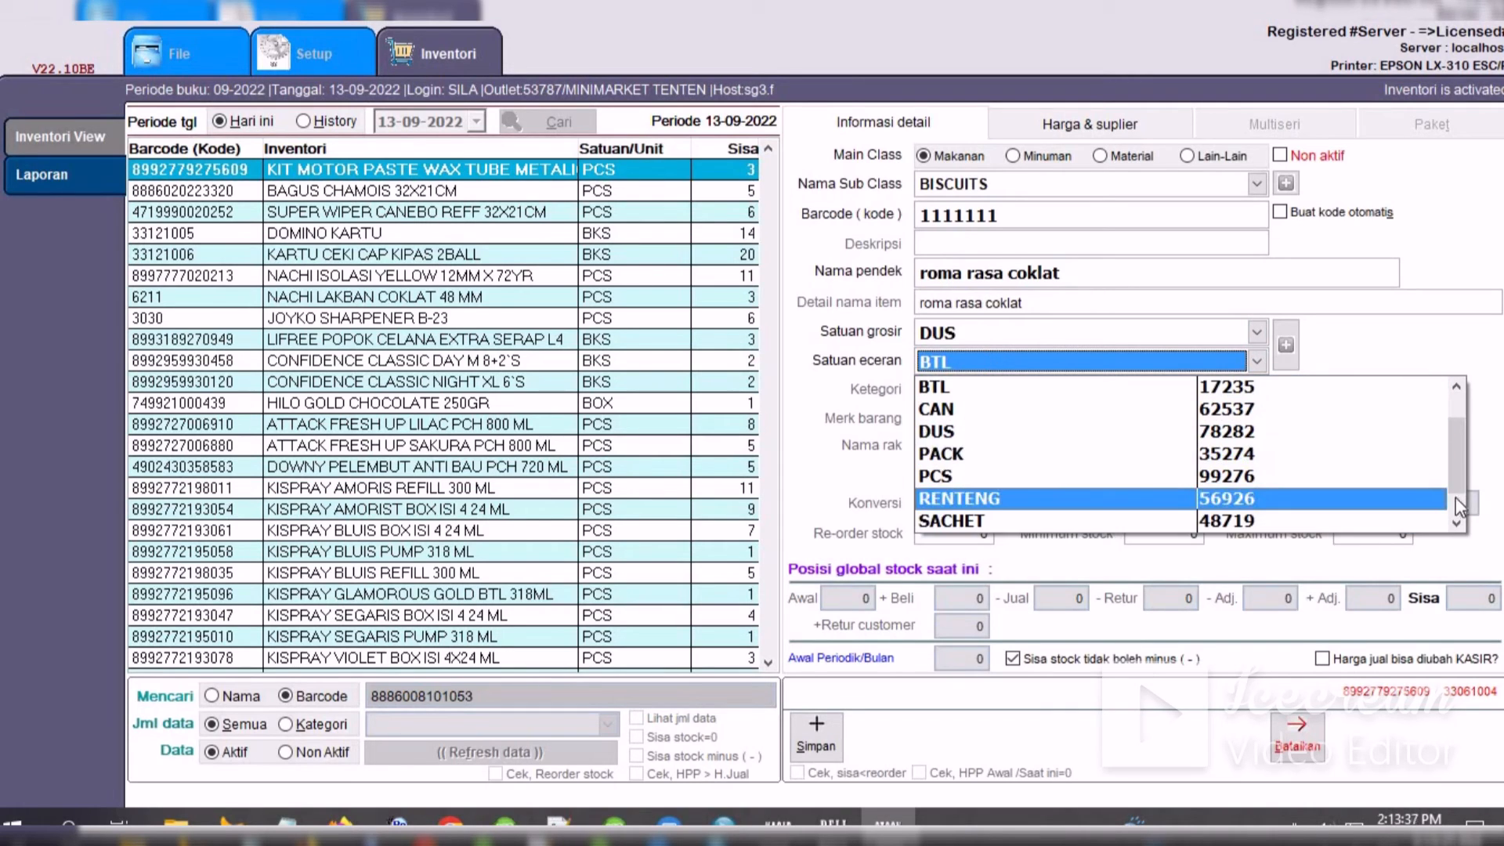
{"action": "left_click", "coordinate": [1457, 402]}
{"action": "left_click", "coordinate": [1096, 404]}
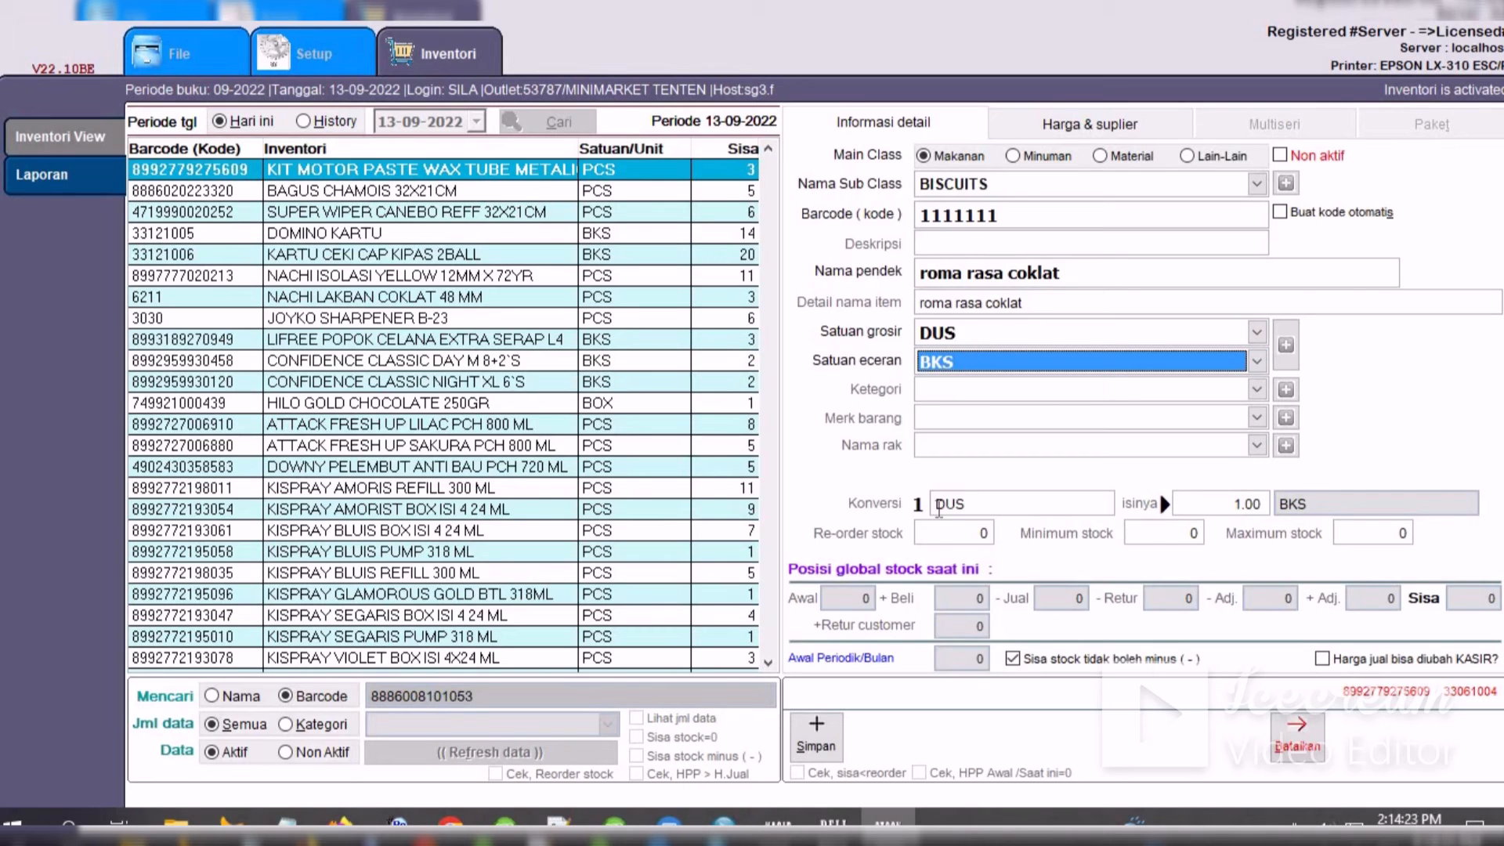
- Set the unit conversion so that 1 DUS contains 10 BKS
{"action": "left_click", "coordinate": [1223, 504]}
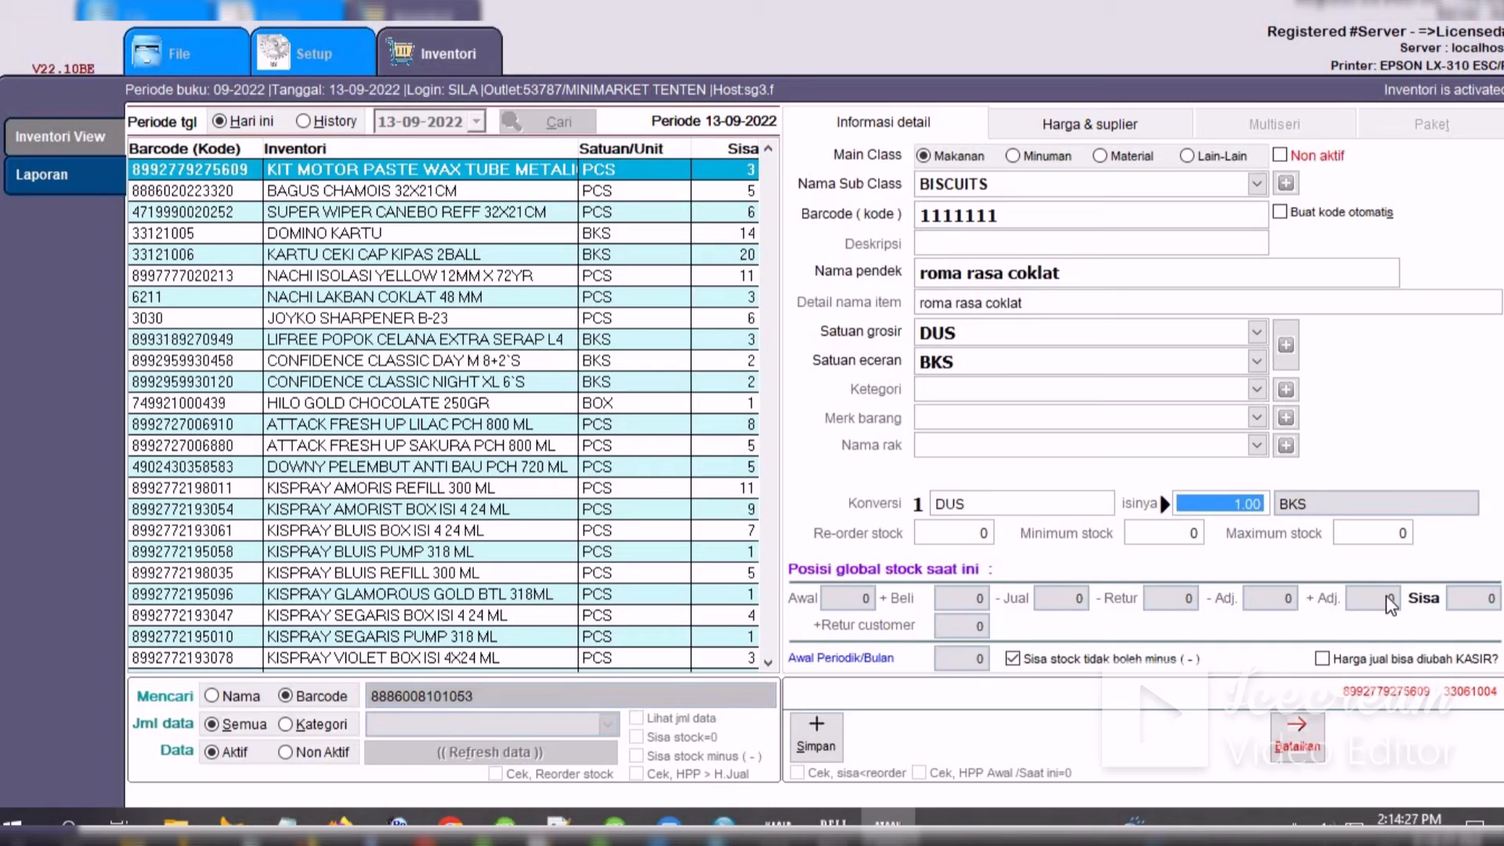
{"action": "type", "text": "1,0"}
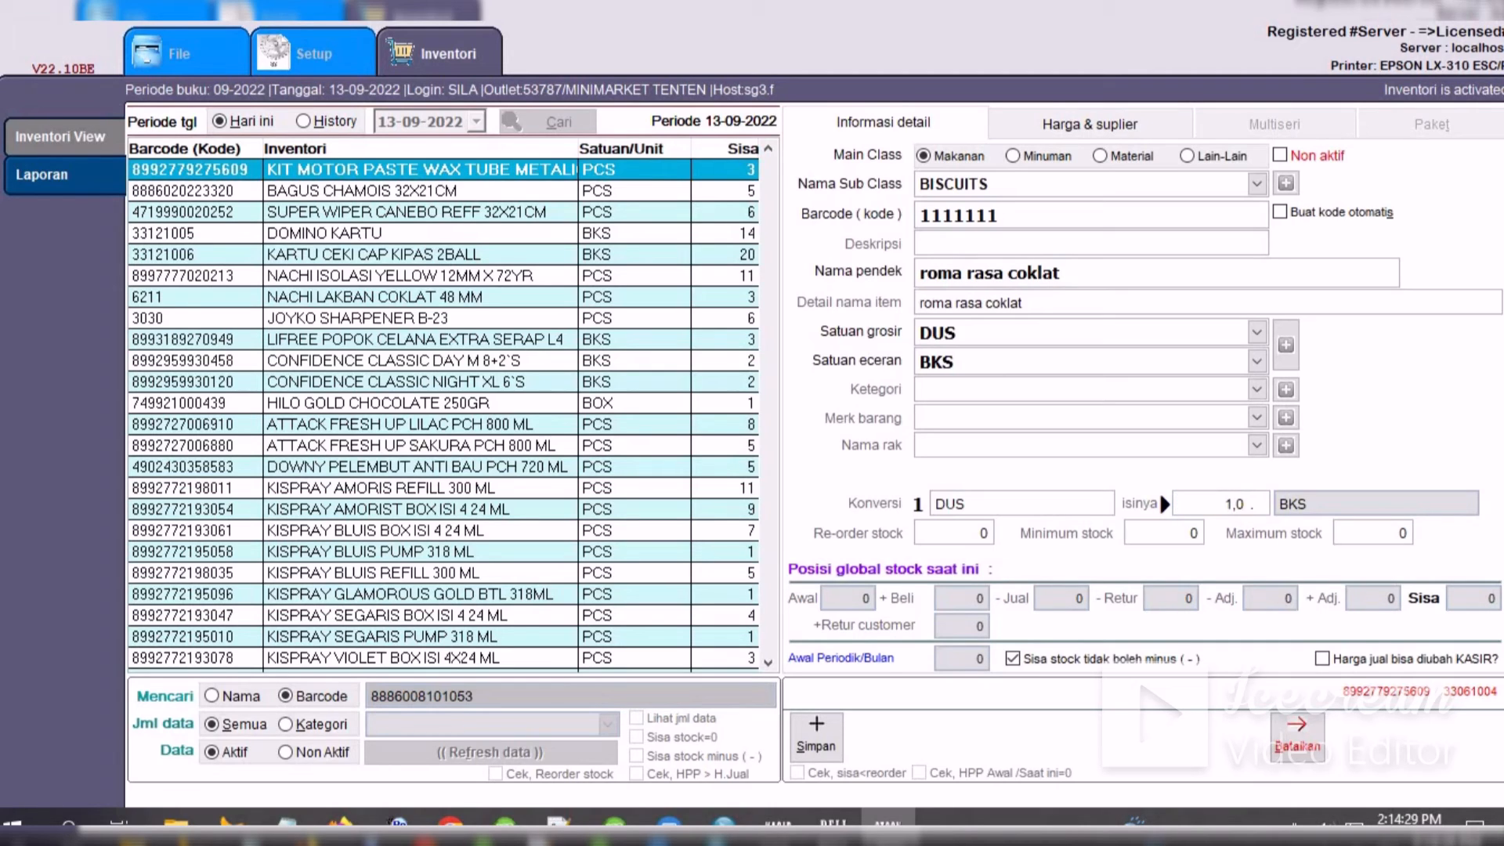
{"action": "key", "text": "Return"}
- Set the item's re-order stock to 6, minimum stock to 4 and maximum stock to 20
{"action": "left_click", "coordinate": [945, 535]}
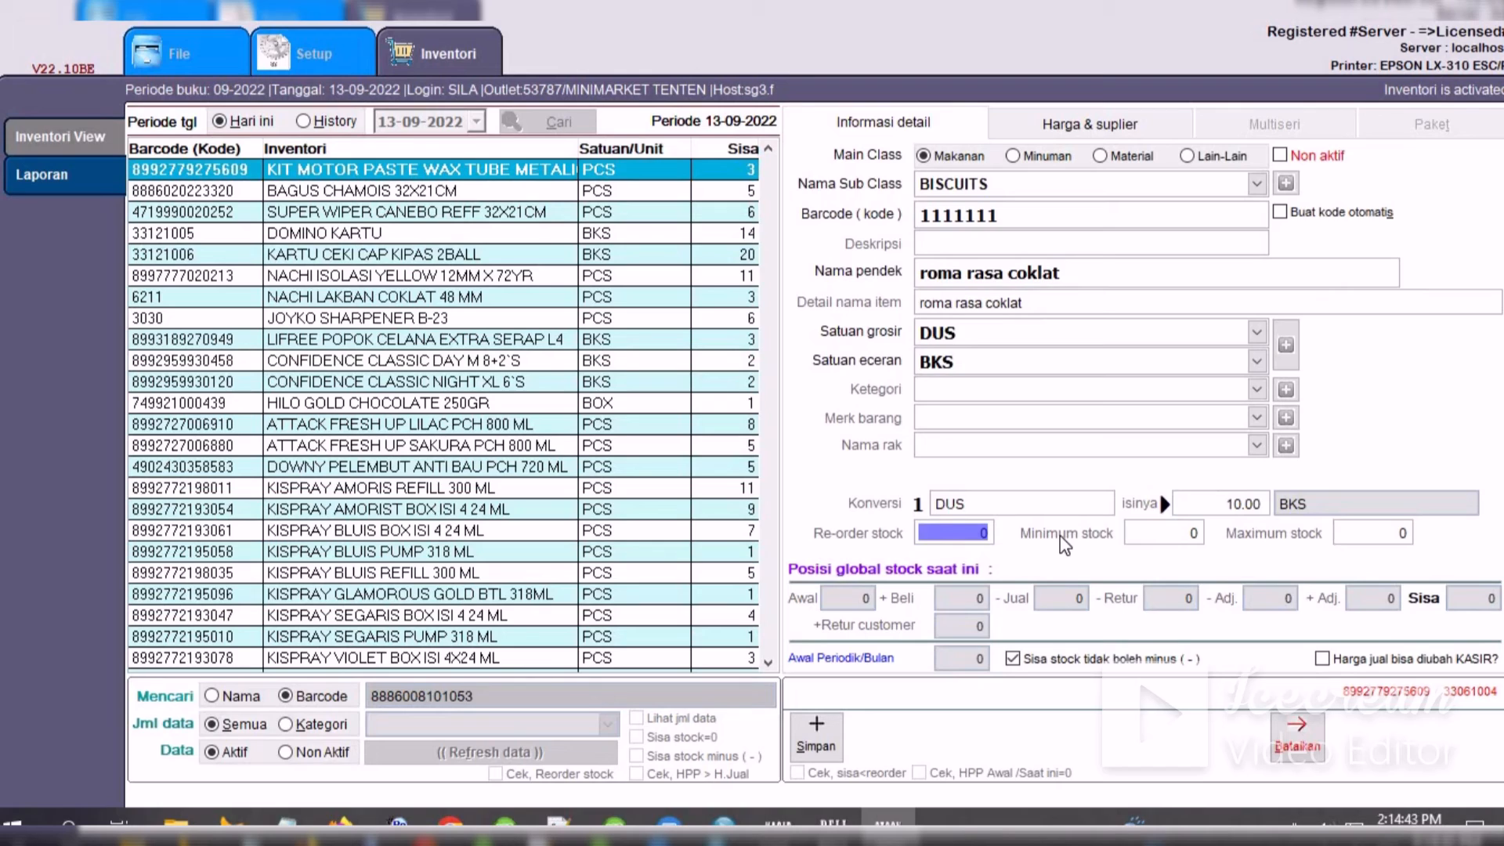
{"action": "type", "text": "6"}
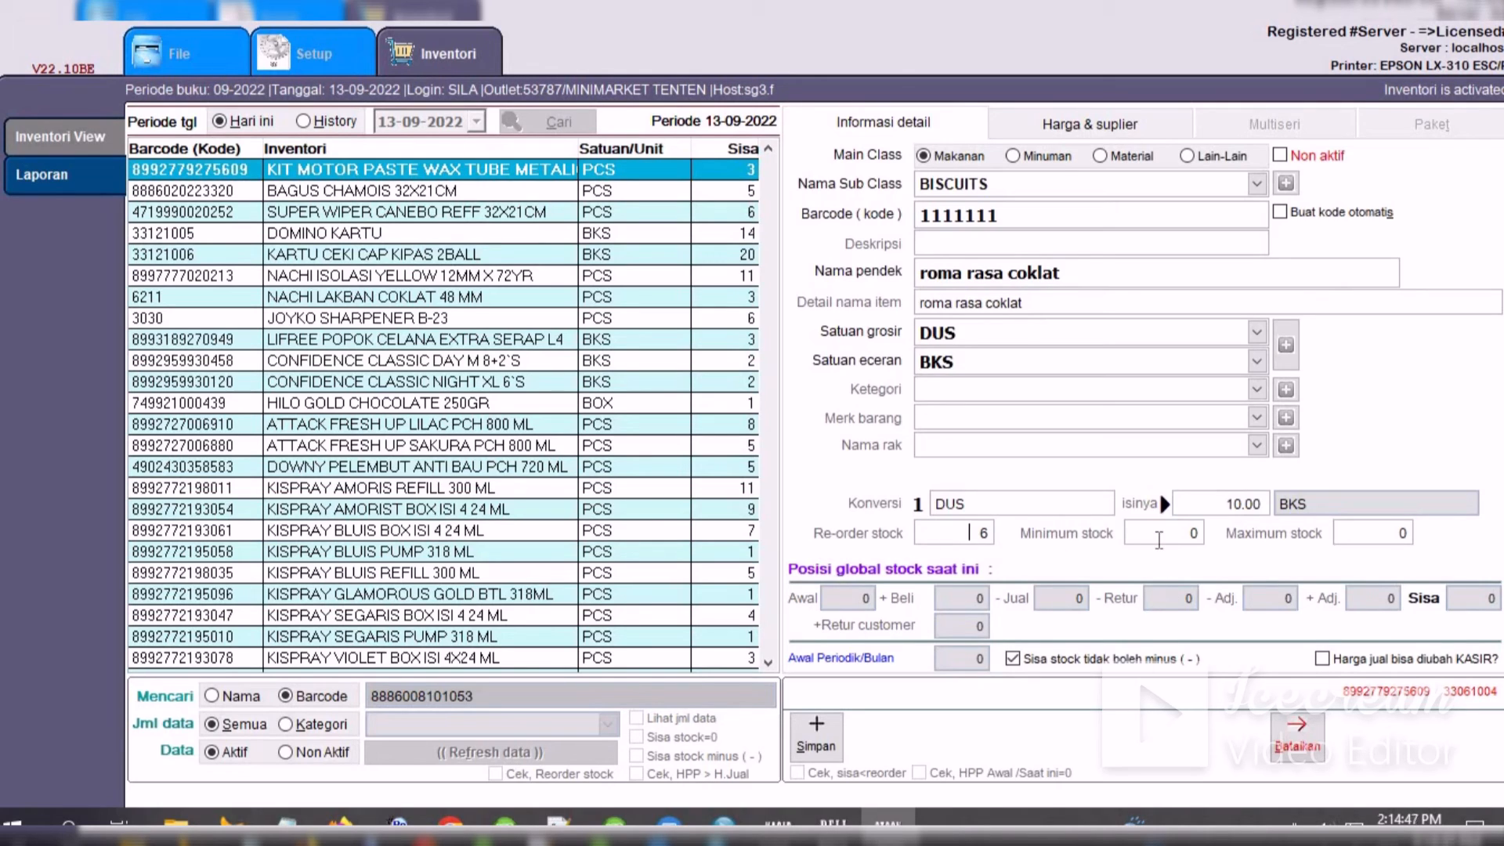
{"action": "key", "text": "Tab"}
{"action": "type", "text": "4"}
{"action": "key", "text": "Tab"}
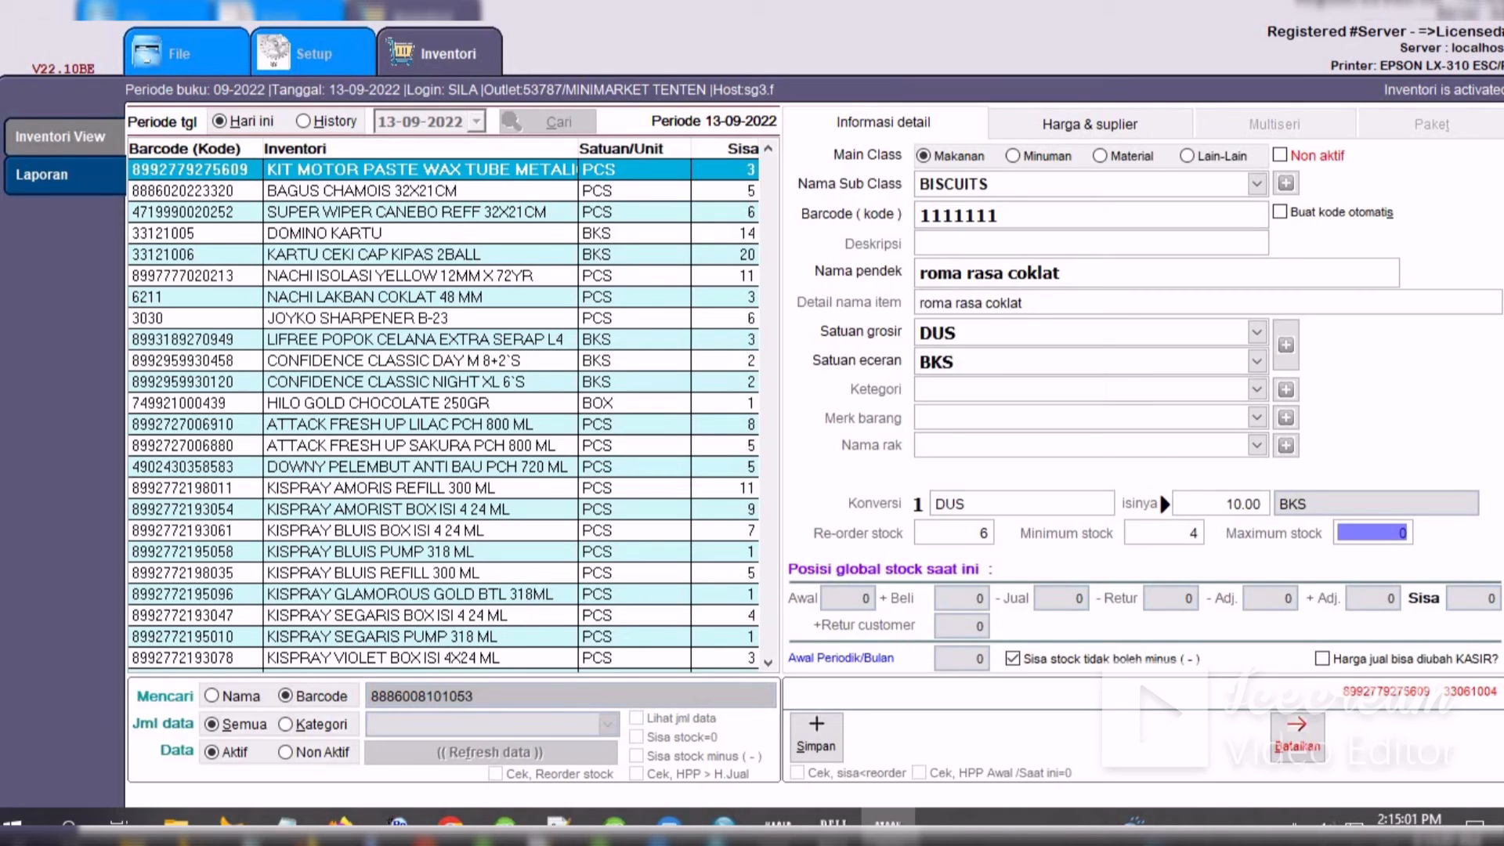
{"action": "type", "text": "20"}
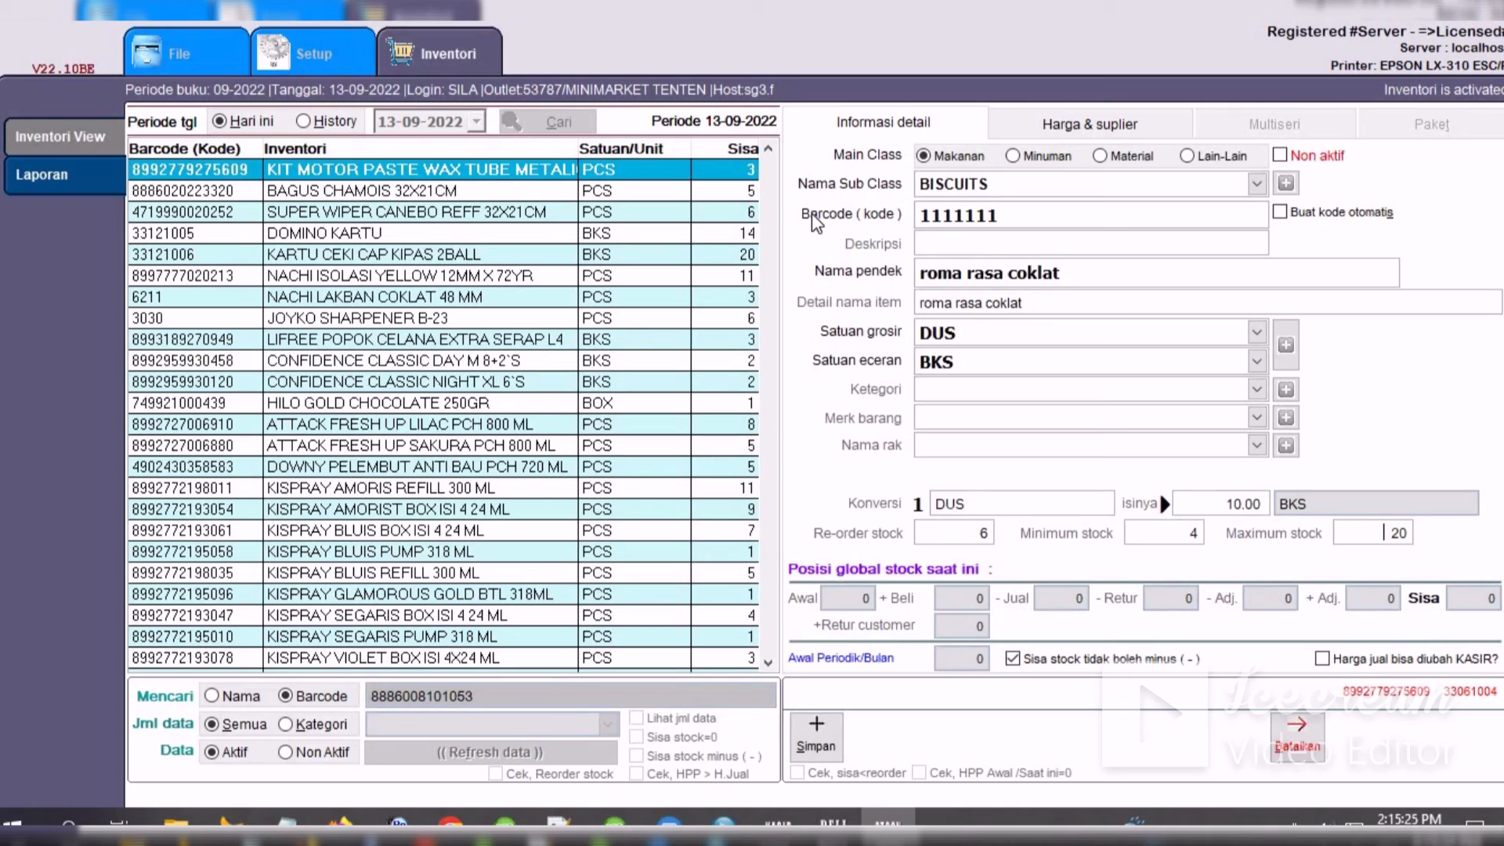
- Replace the item's barcode with "yyyuuu" and turn on automatic code creation (Buat kode otomatis)
{"action": "left_click", "coordinate": [1043, 215]}
{"action": "key", "text": "shift+Home"}
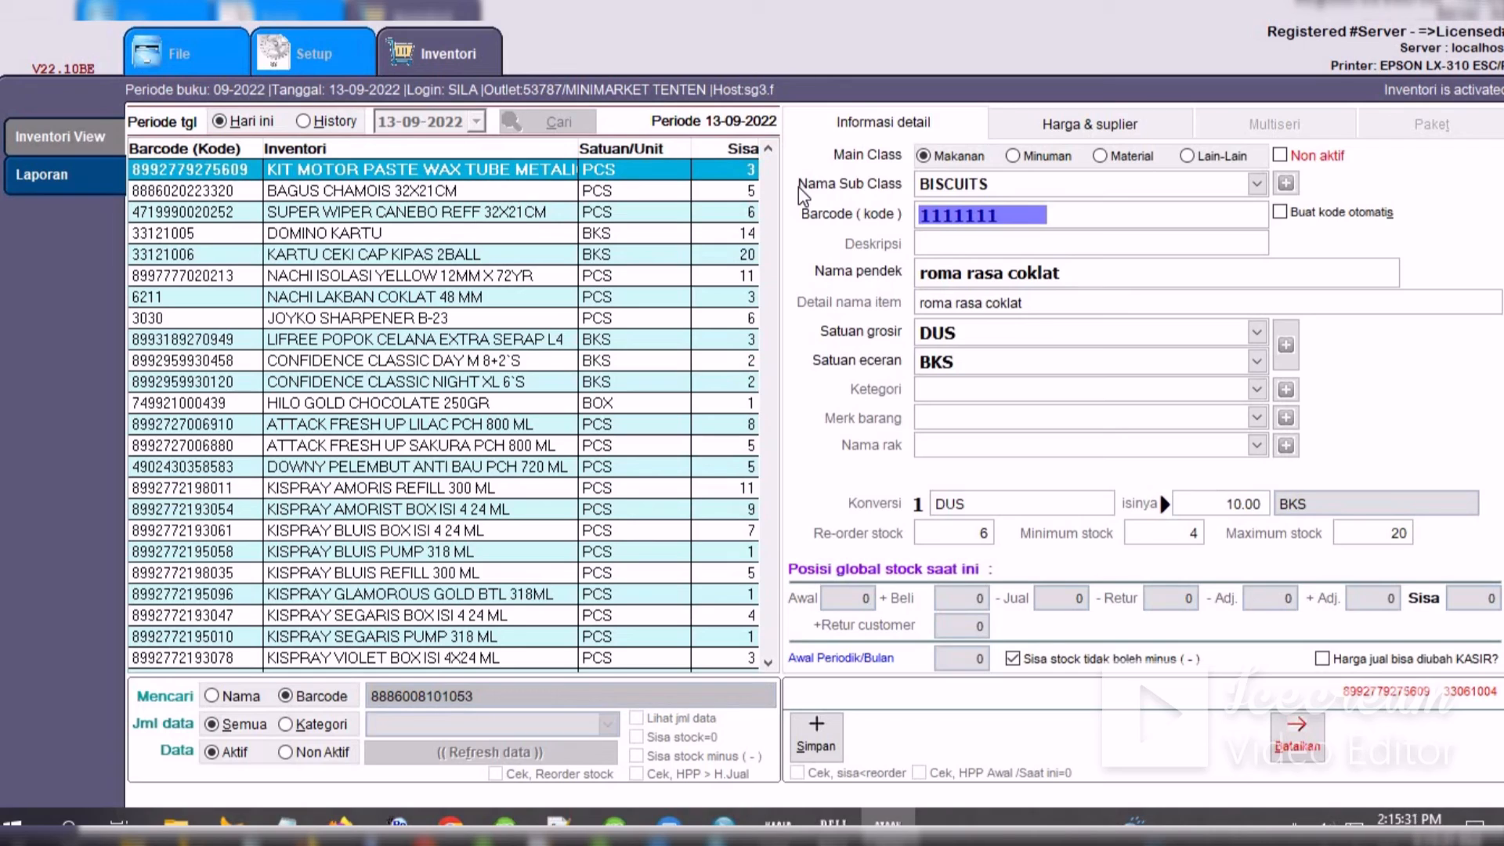
{"action": "type", "text": "yyy"}
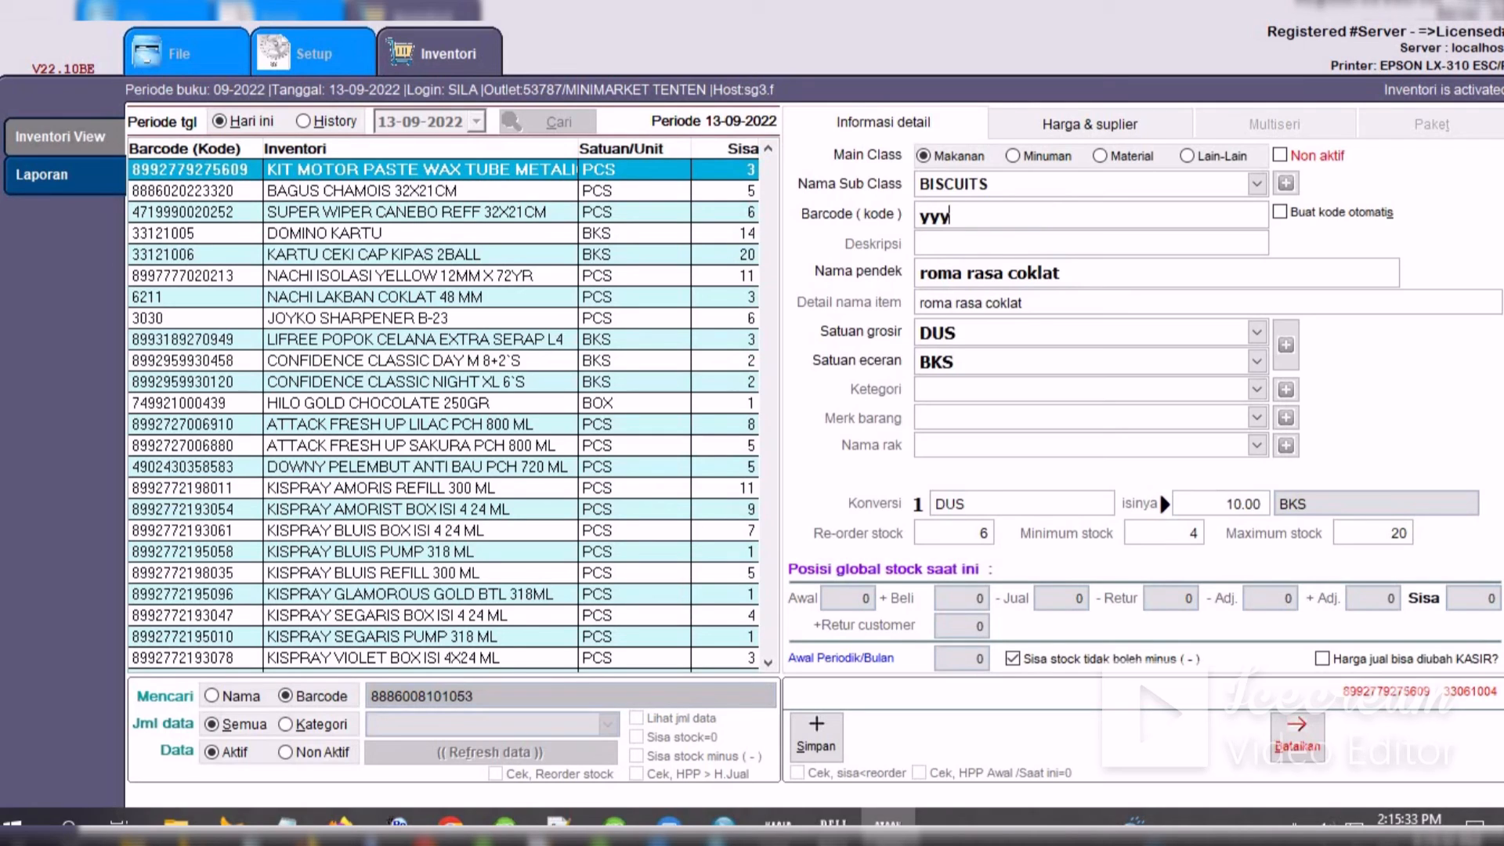
{"action": "type", "text": "uuu"}
{"action": "left_click", "coordinate": [1322, 217]}
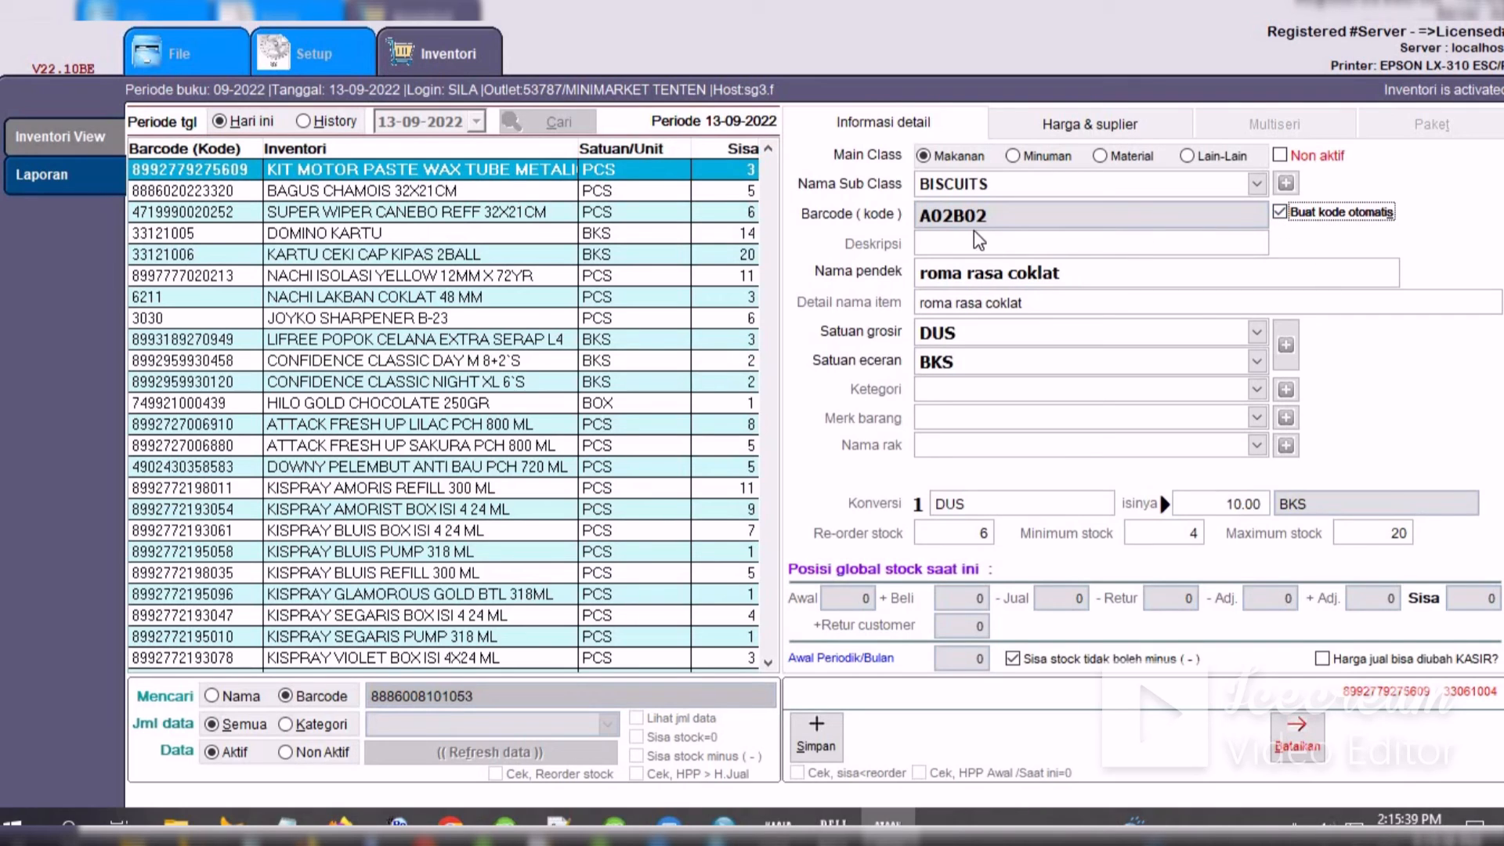
- Turn off automatic code creation (Buat kode otomatis) and set the new item's barcode to 1111111
{"action": "left_click", "coordinate": [1281, 210]}
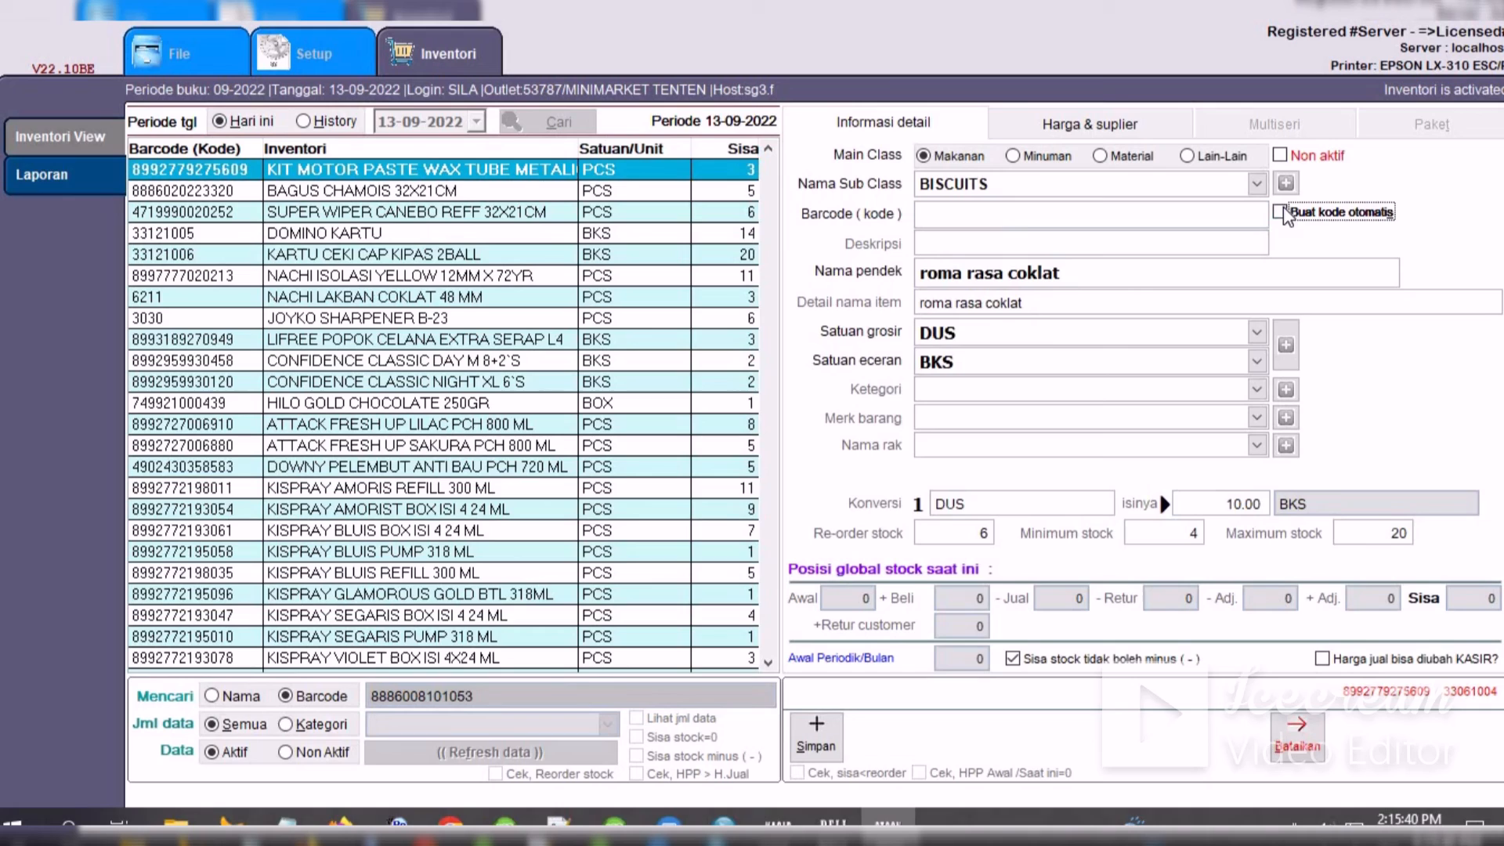
{"action": "left_click", "coordinate": [1022, 216]}
{"action": "type", "text": "11111"}
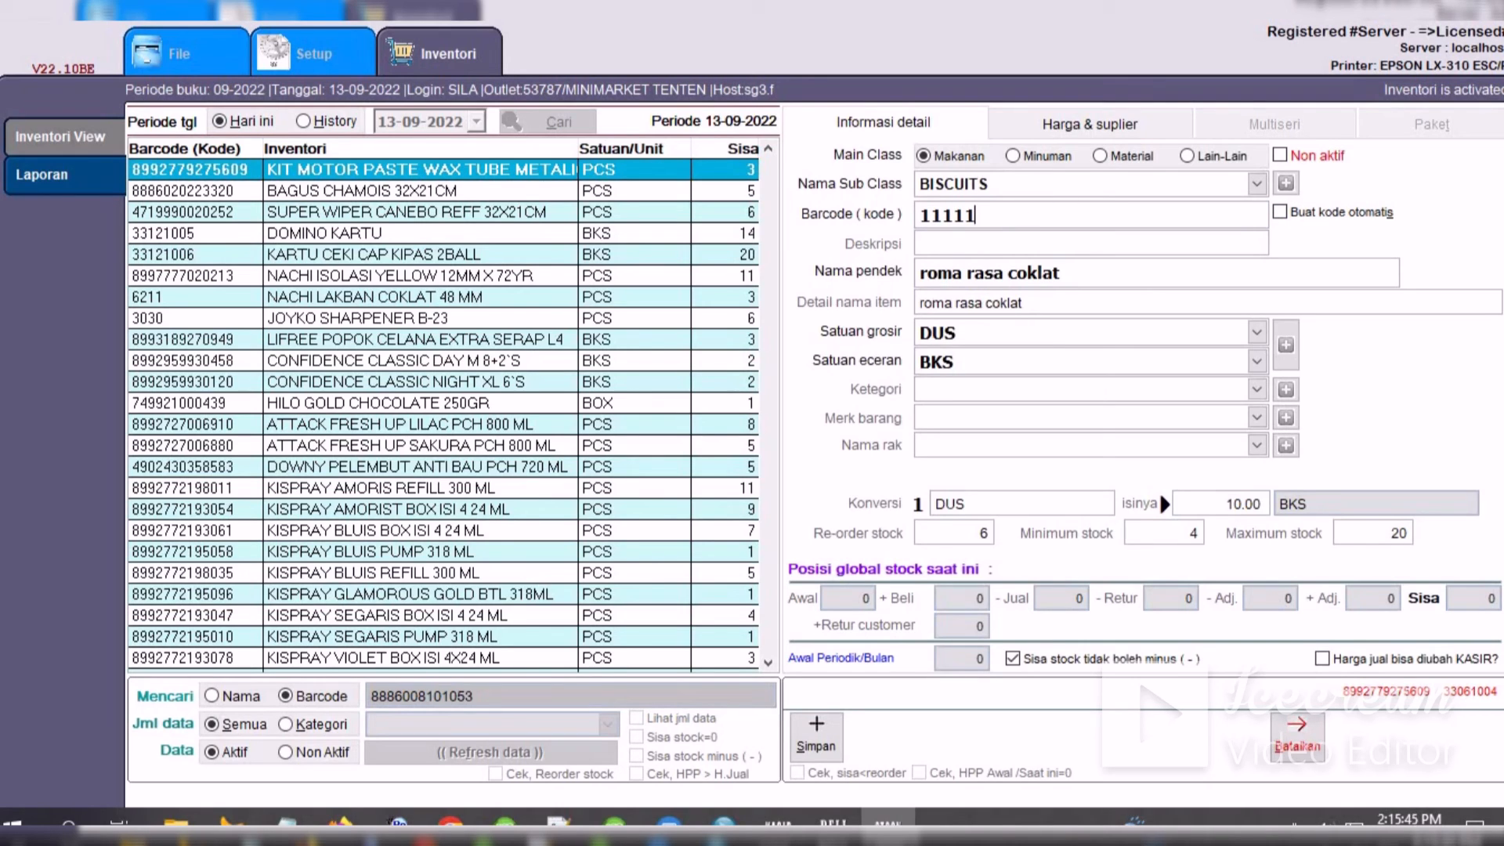
{"action": "type", "text": "11"}
- Set the item's retail price (Harga retail) to 2,500 and save the new item
{"action": "left_click", "coordinate": [1135, 119]}
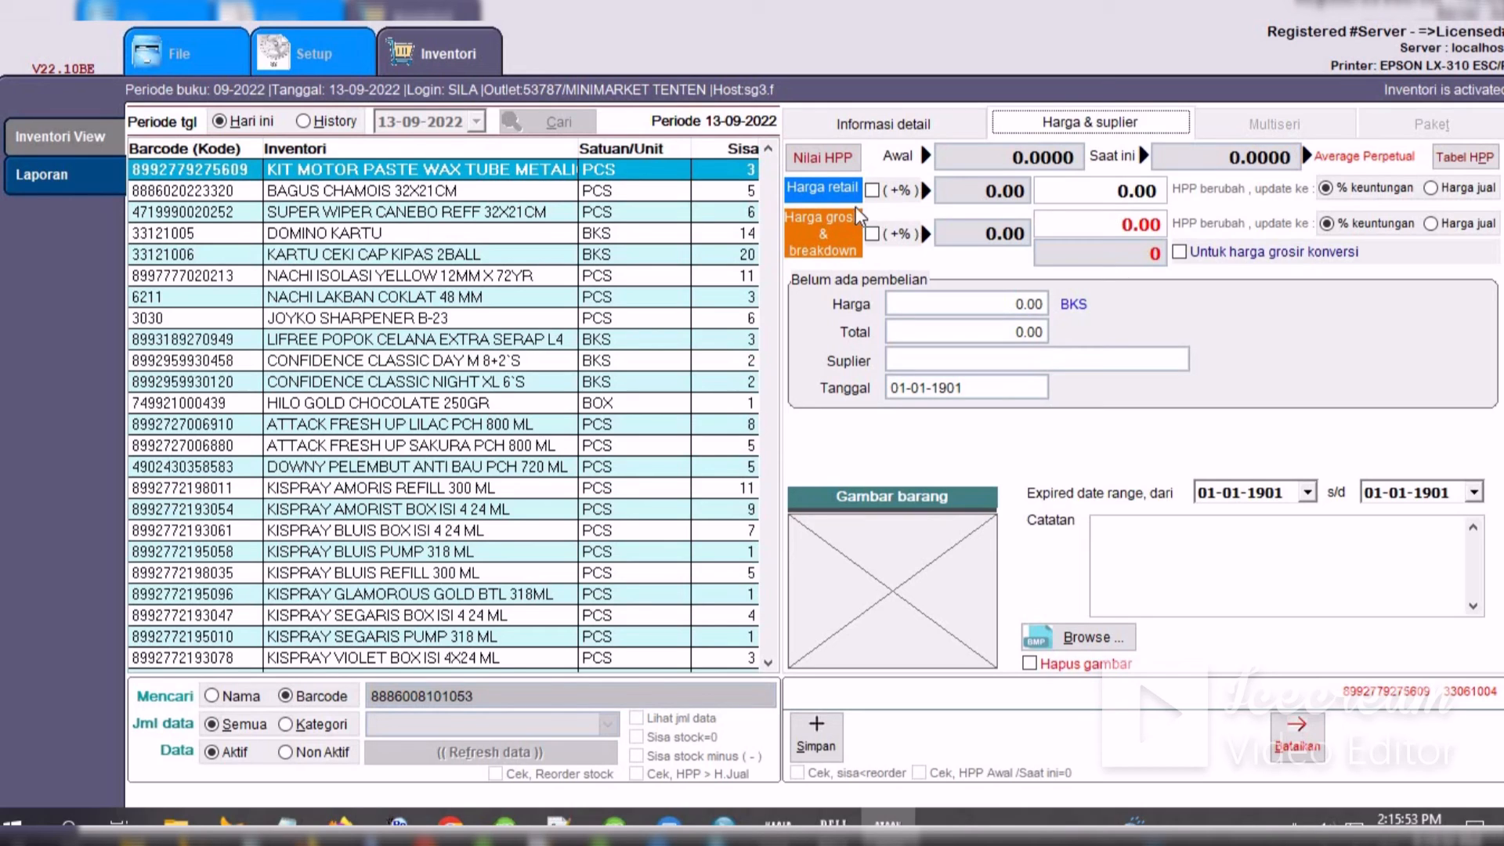
{"action": "left_click", "coordinate": [1046, 195]}
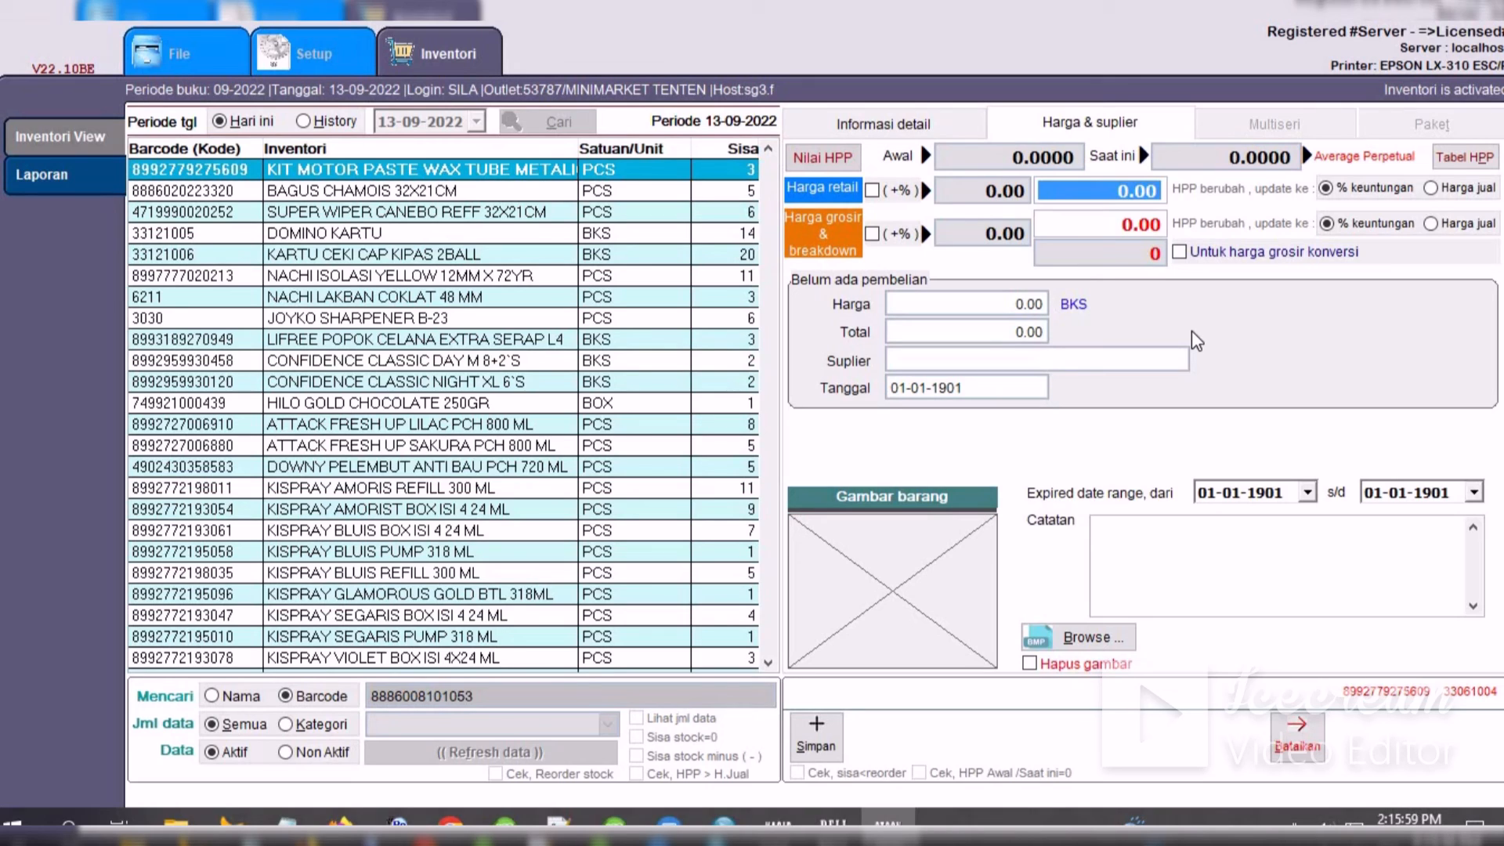
{"action": "type", "text": "2500"}
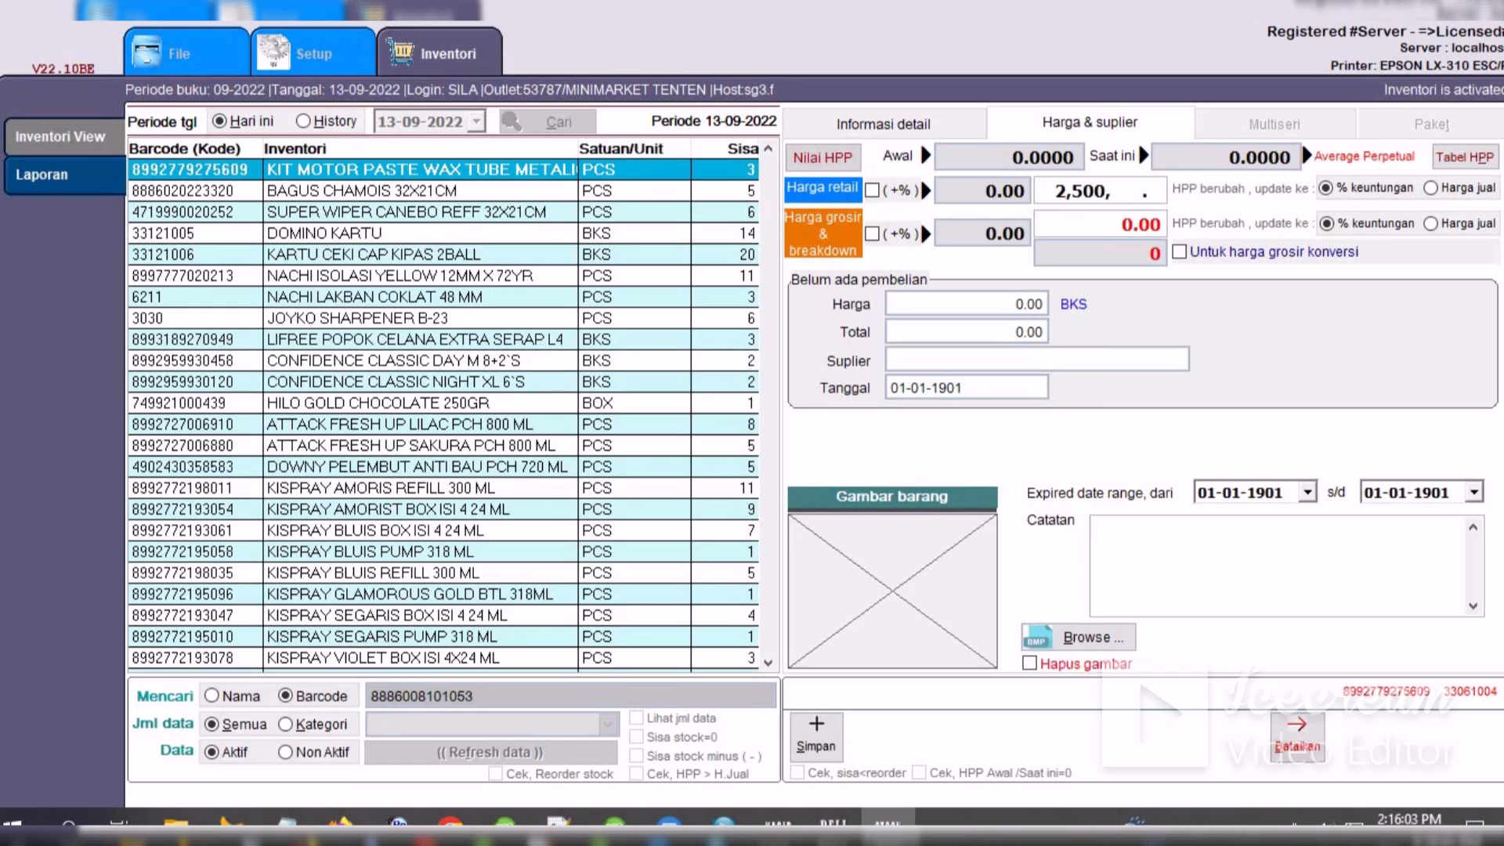
{"action": "key", "text": "Tab"}
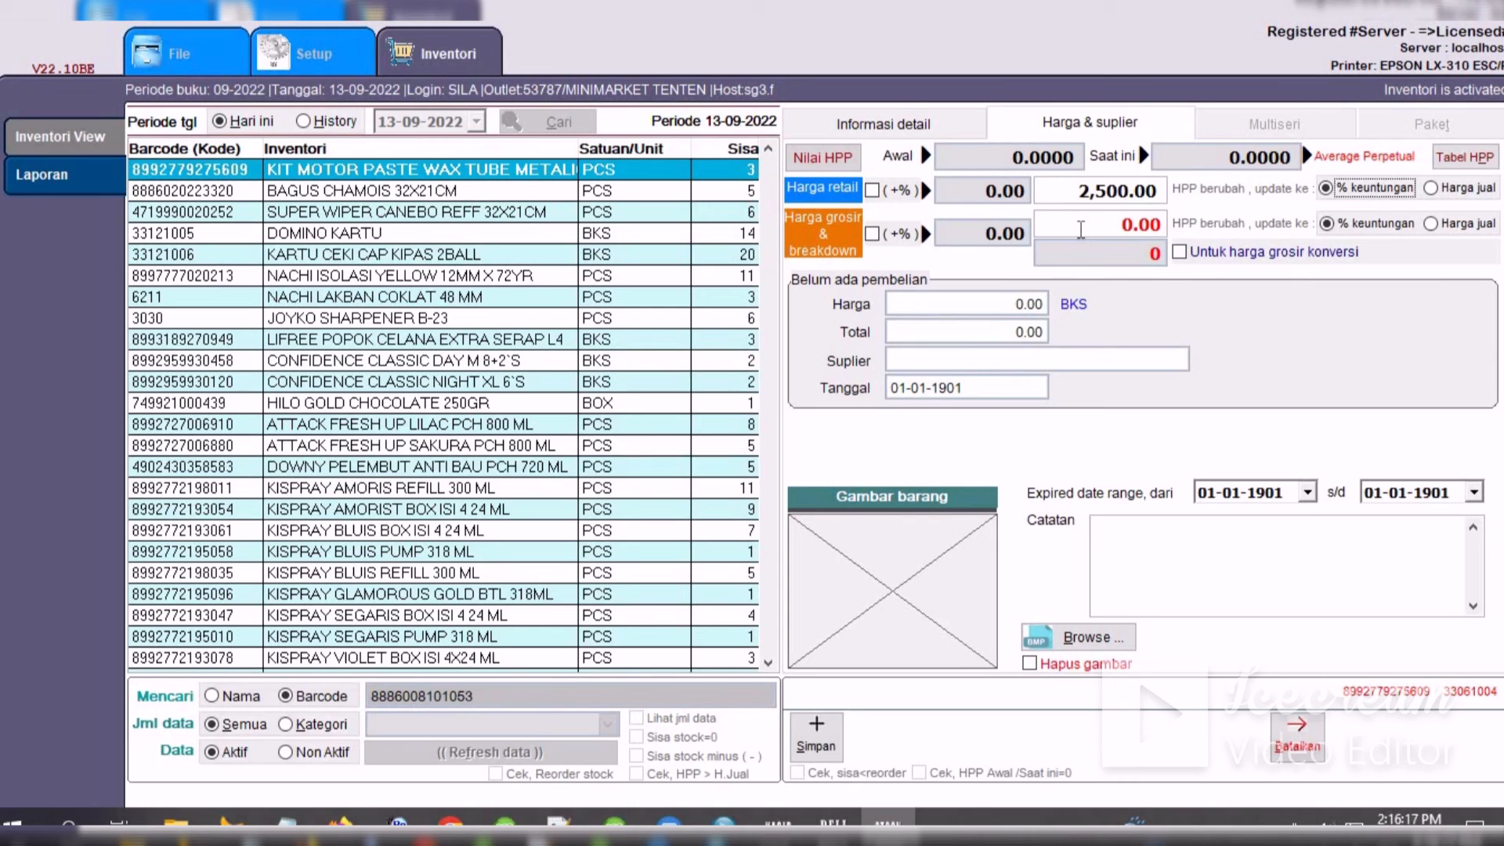
{"action": "left_click", "coordinate": [815, 748]}
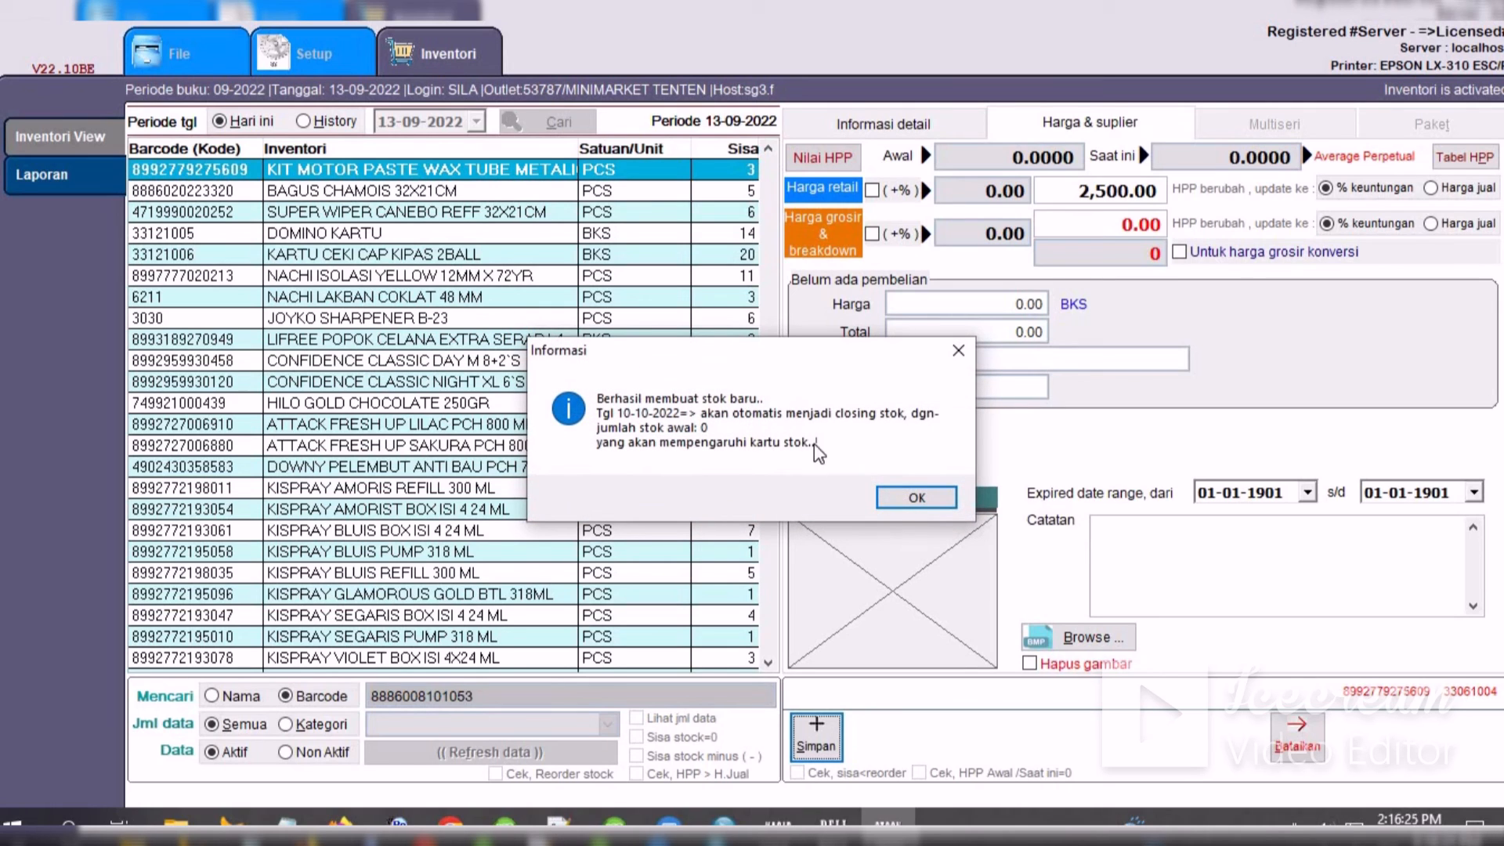
{"action": "left_click", "coordinate": [915, 498]}
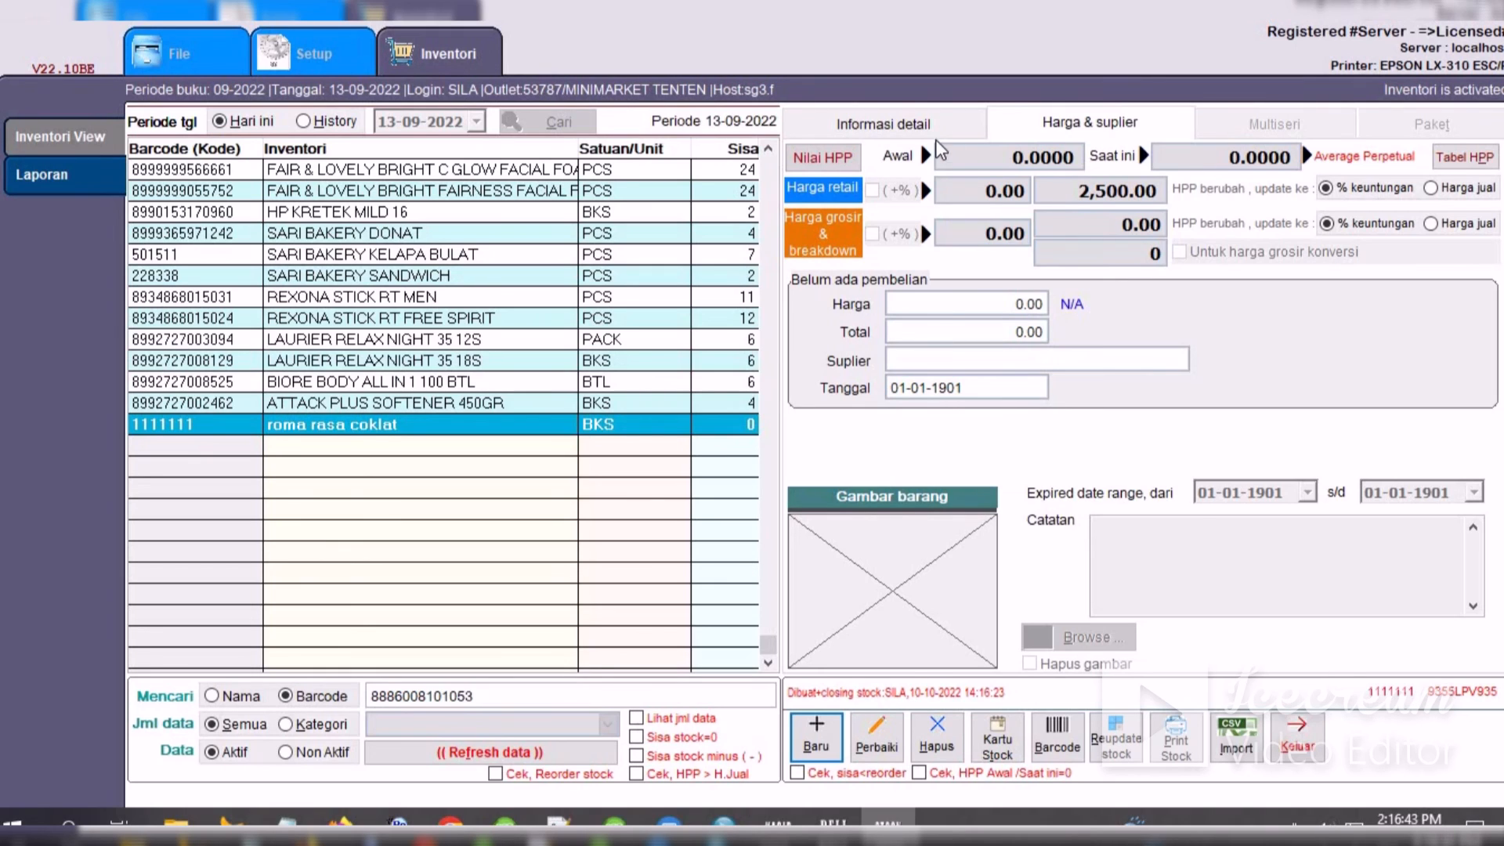
- Review the detail information of roma rasa coklat, request its deletion and decline the confirmation
{"action": "left_click", "coordinate": [932, 130]}
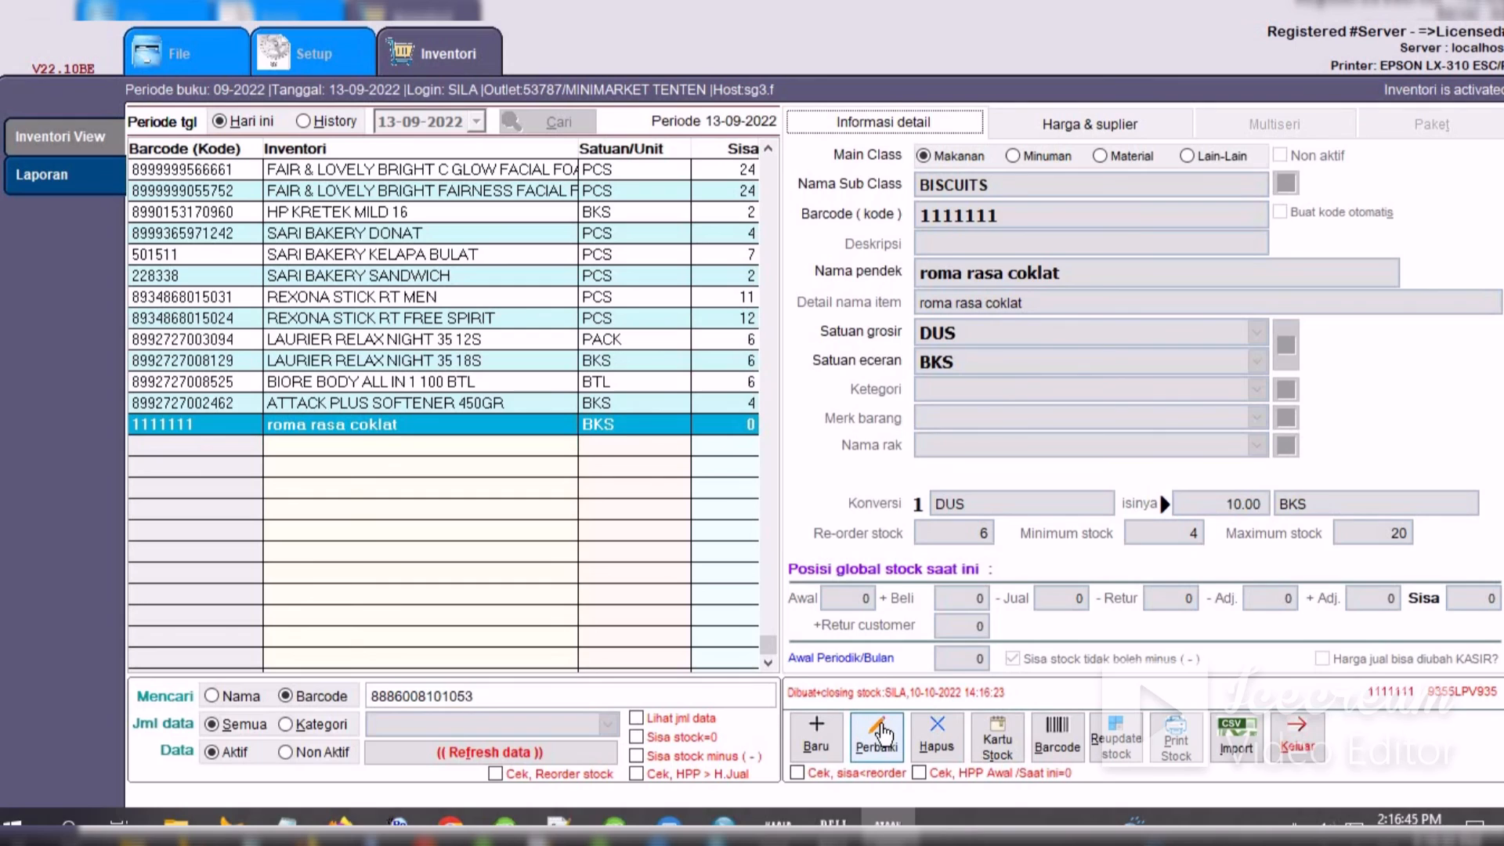
{"action": "left_click", "coordinate": [954, 746]}
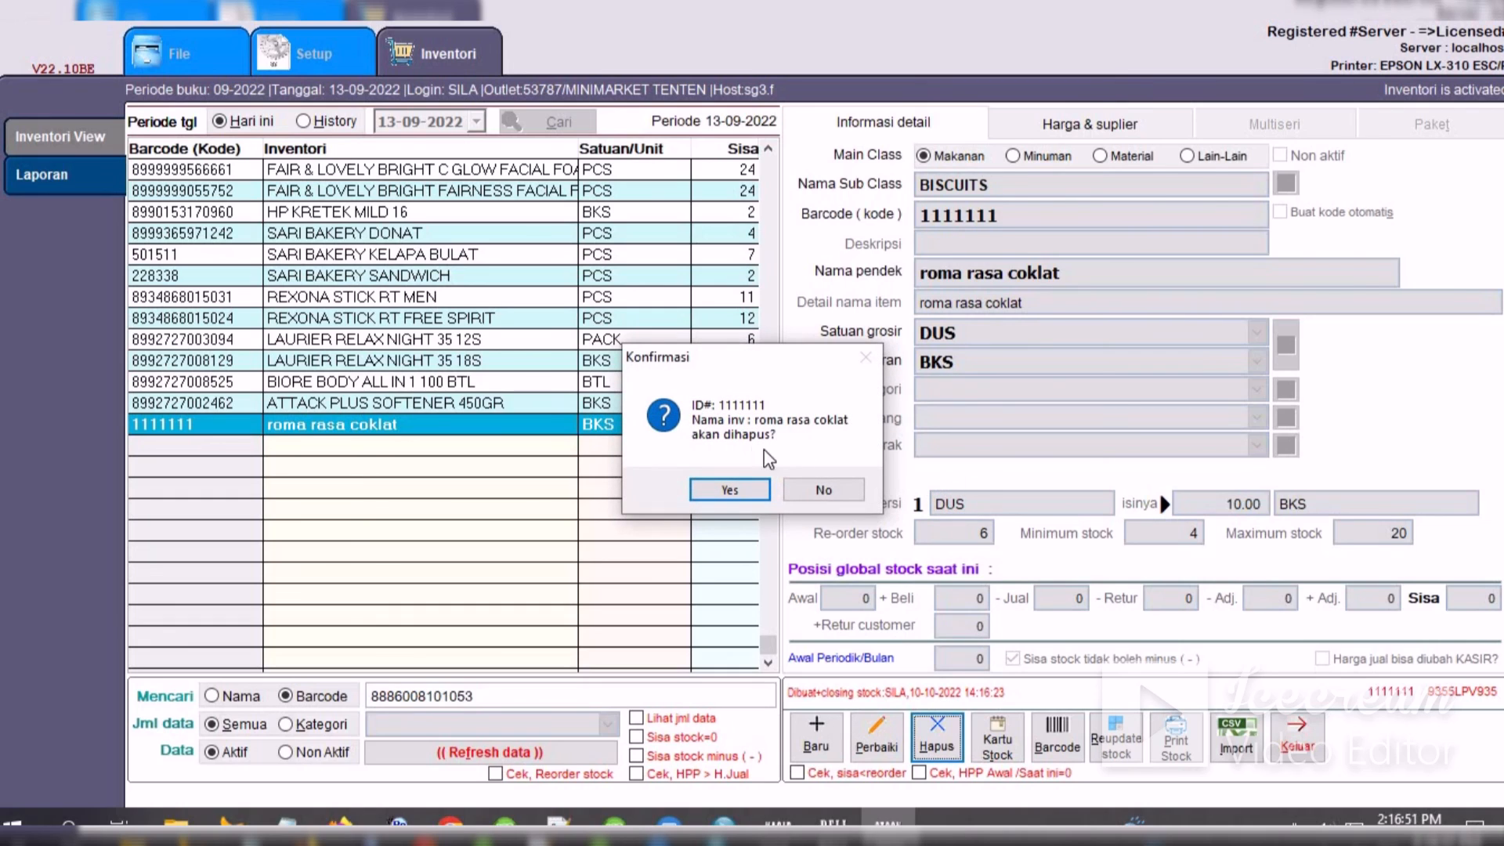
{"action": "left_click", "coordinate": [819, 482]}
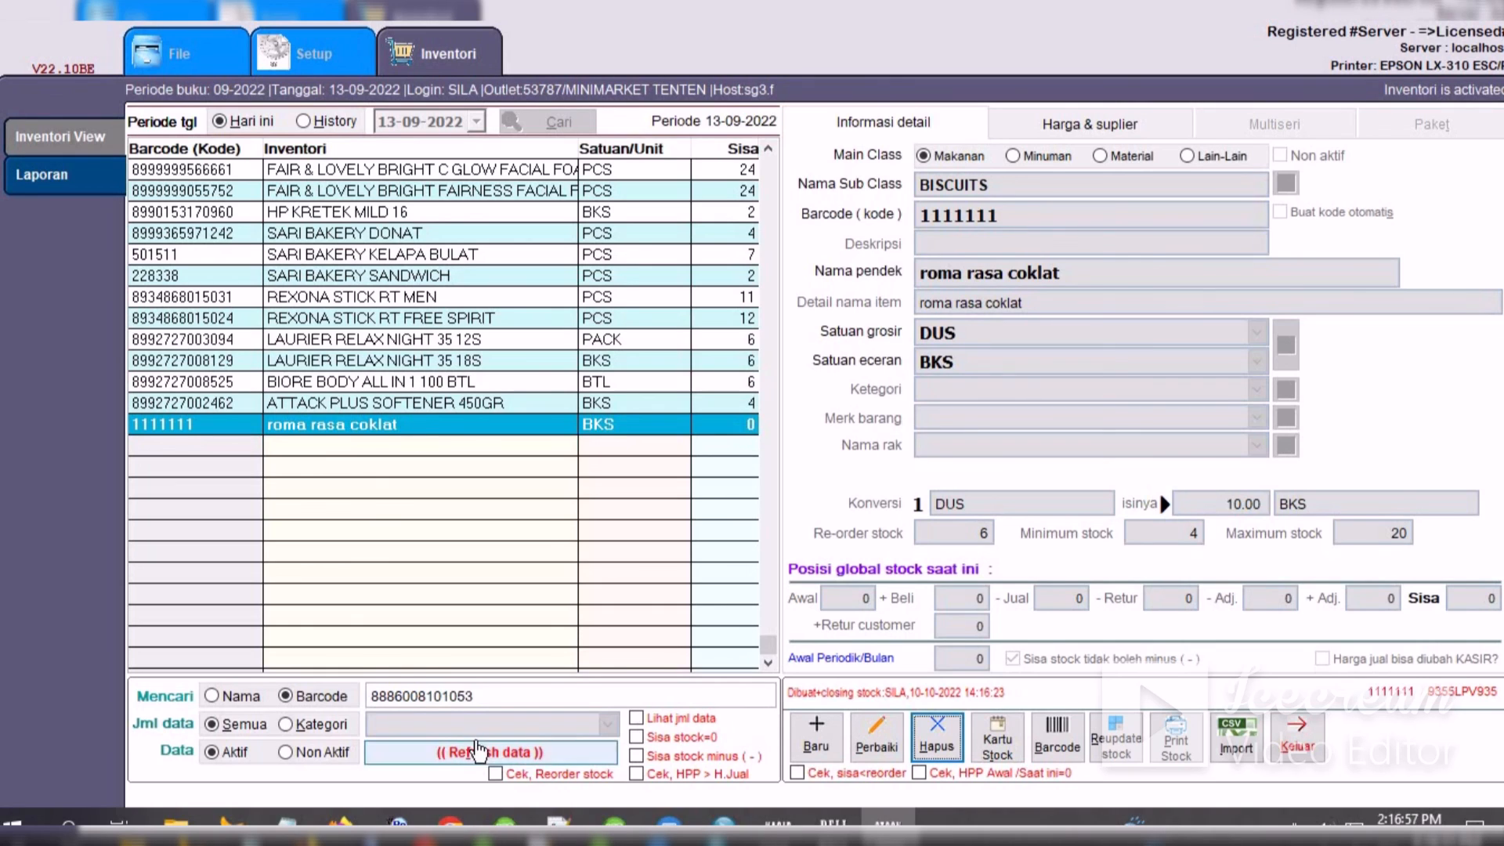
{"action": "left_click", "coordinate": [495, 695]}
{"action": "key", "text": "BackSpace"}
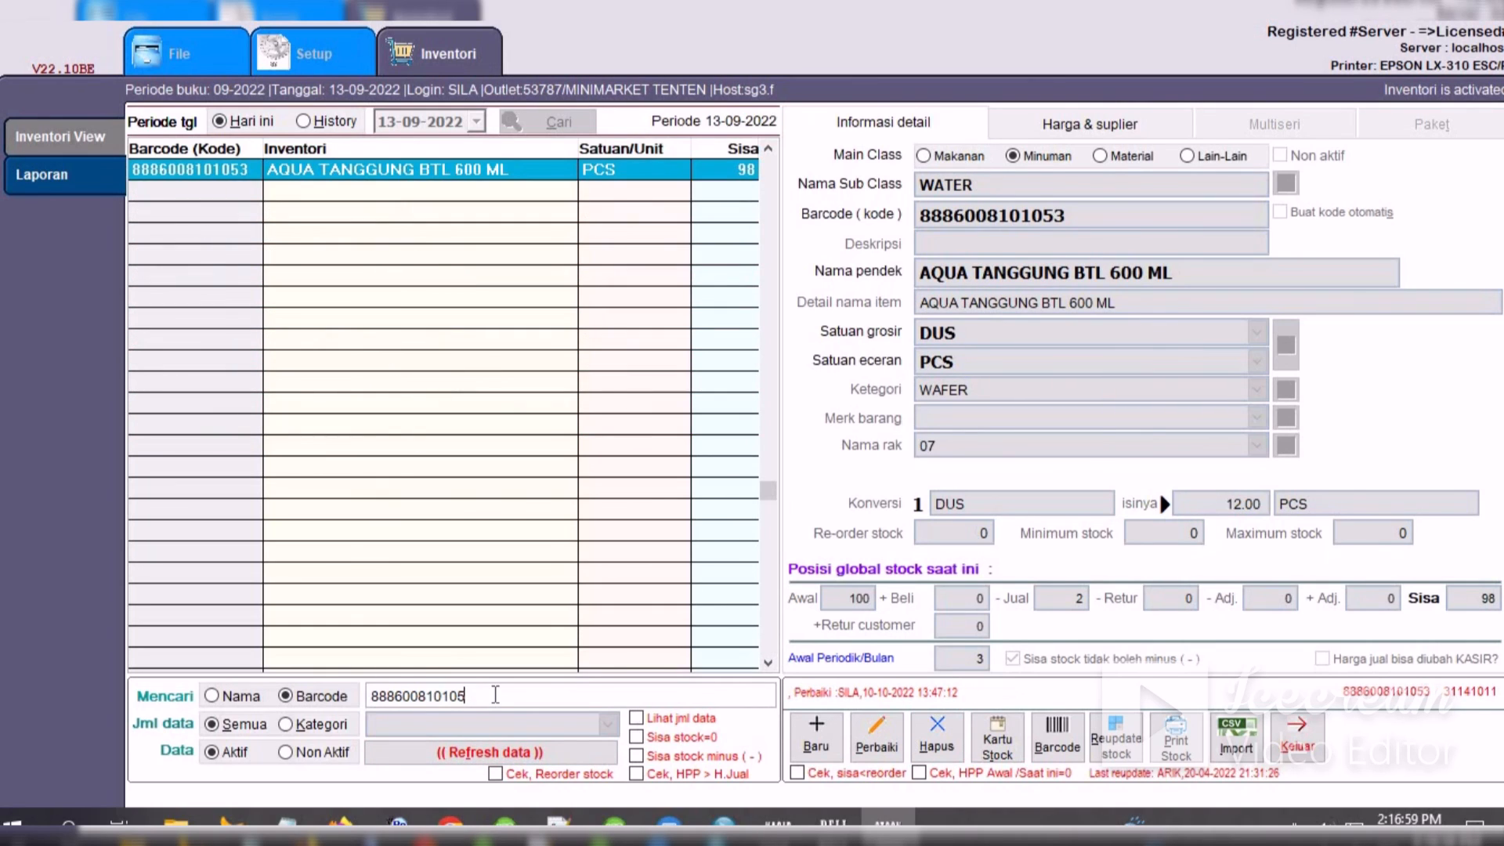
{"action": "left_click", "coordinate": [938, 733]}
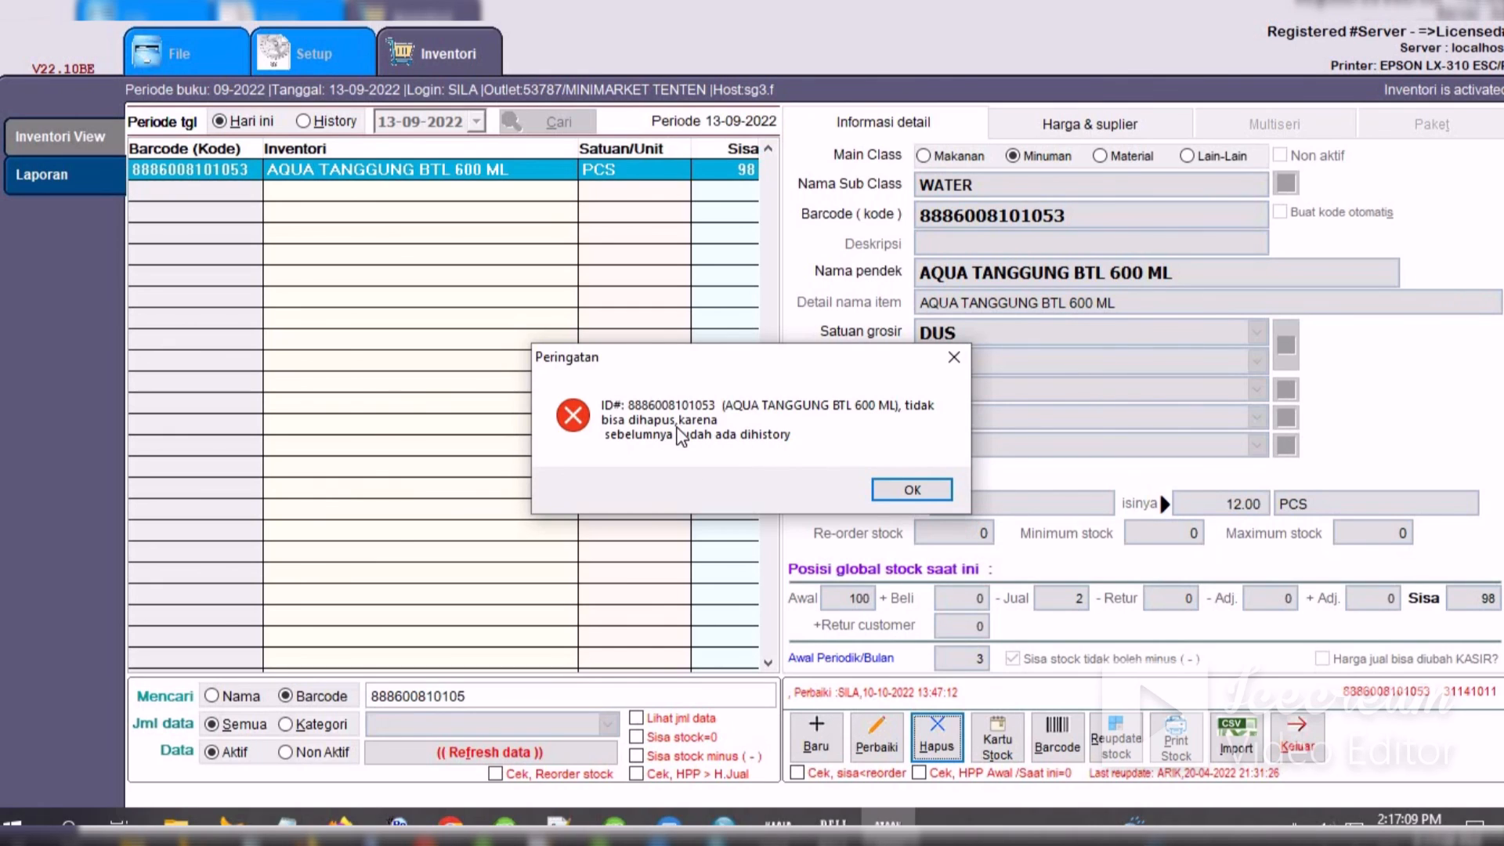
{"action": "left_click", "coordinate": [911, 492]}
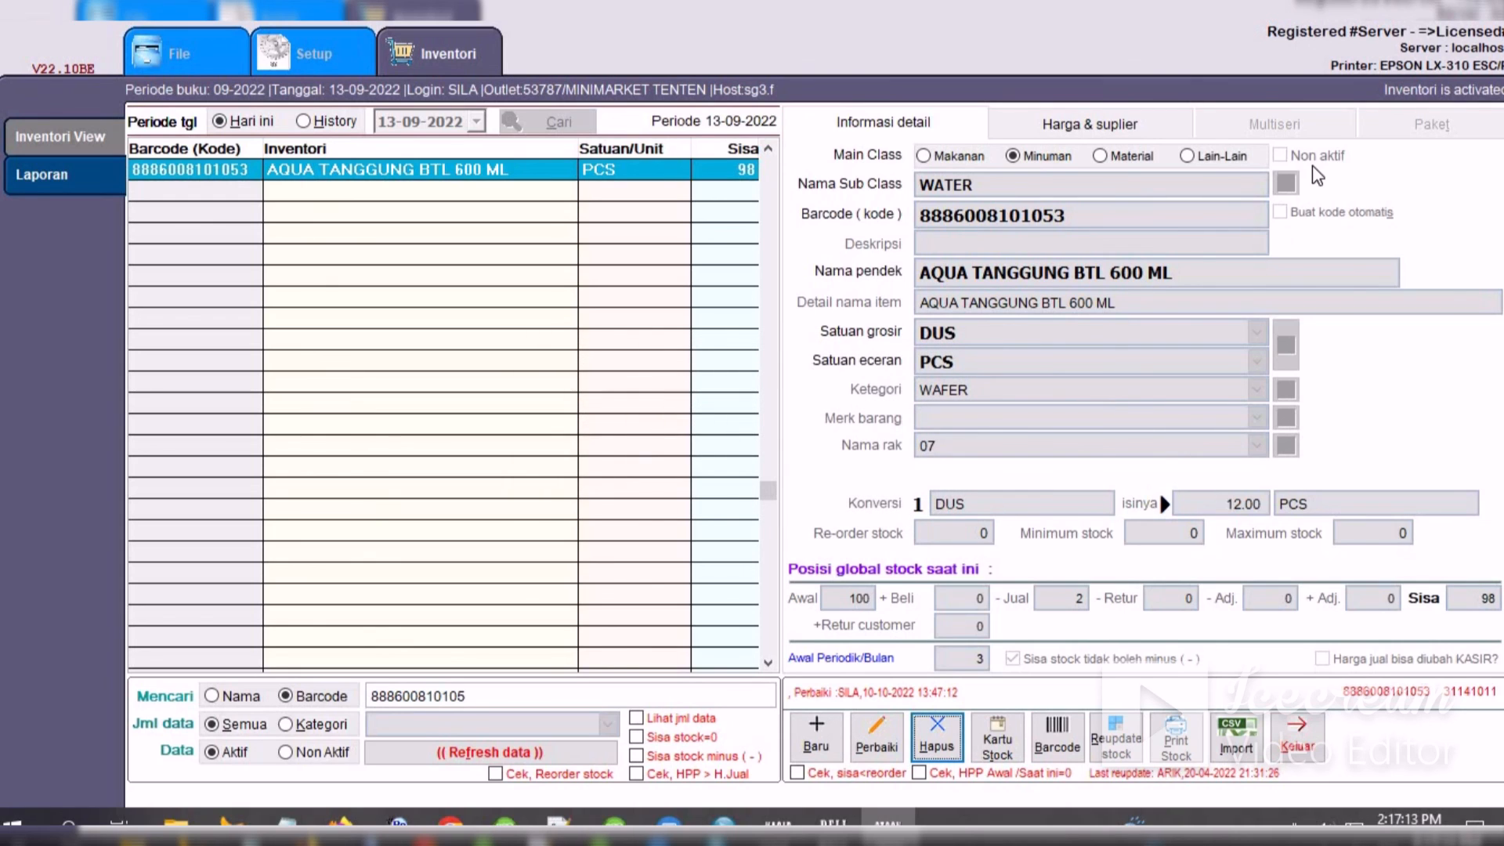
- Open AQUA TANGGUNG BTL 600 ML for editing and cancel without saving
{"action": "left_click", "coordinate": [874, 745]}
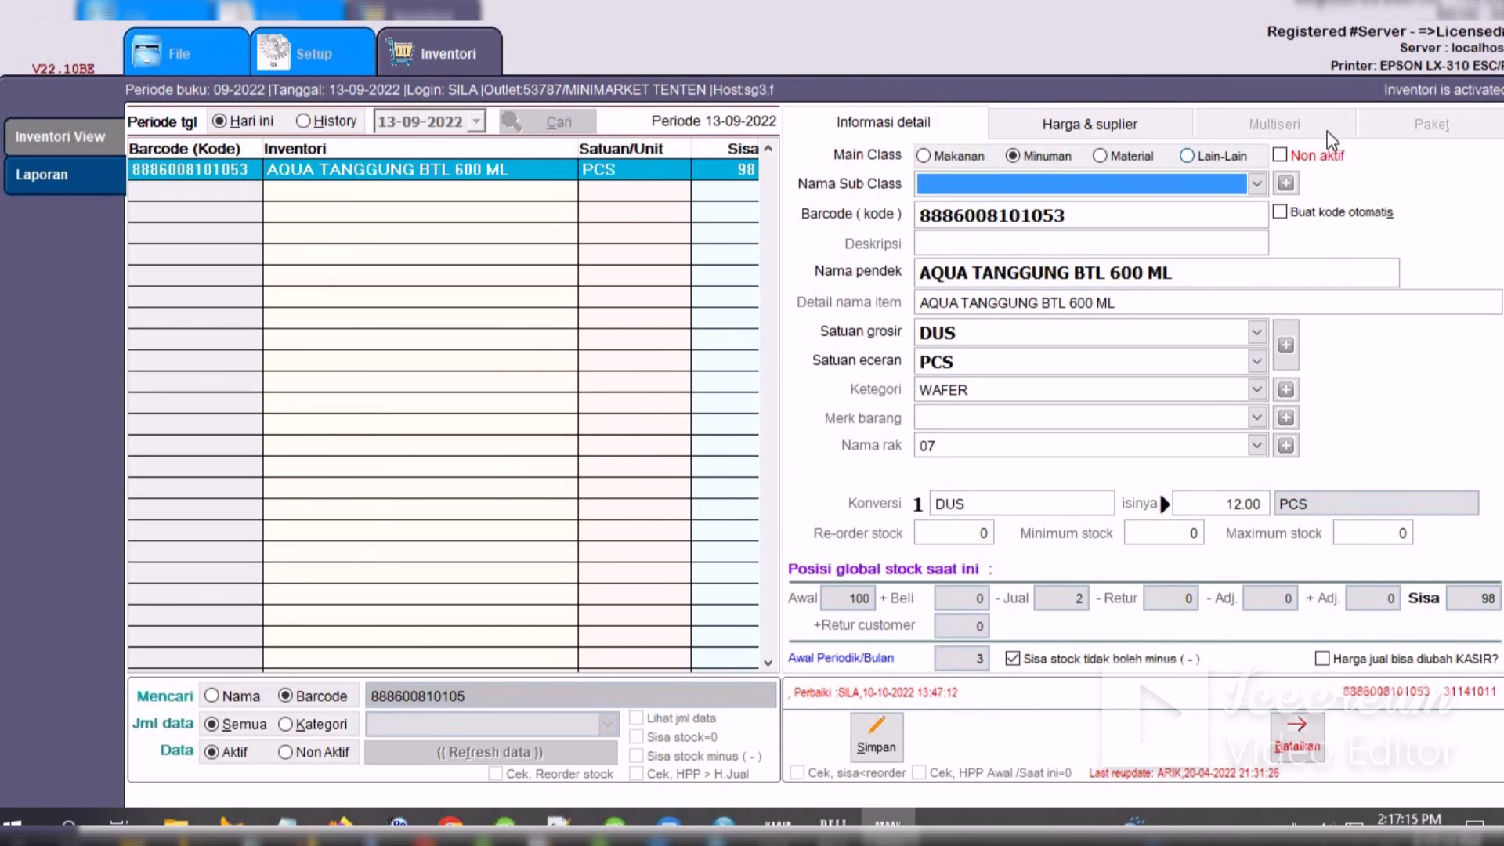
{"action": "left_click", "coordinate": [1298, 736]}
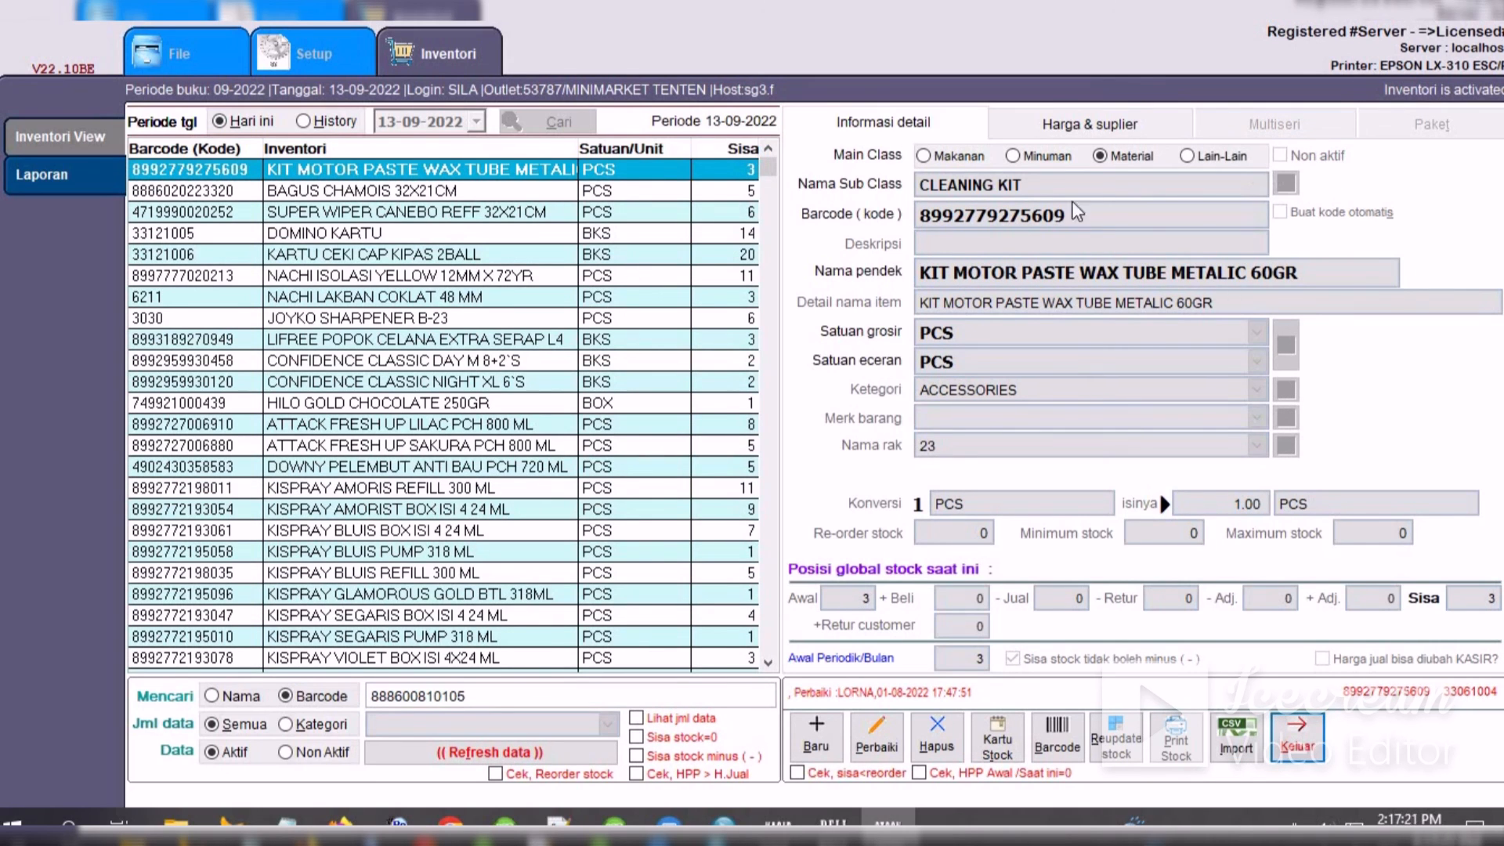
- Open the inventory stock report options, try the Semua, re-order (Cetak untuk yang re-order) and rack (Pilih rak) filters, and exit without printing
{"action": "left_click", "coordinate": [1175, 754]}
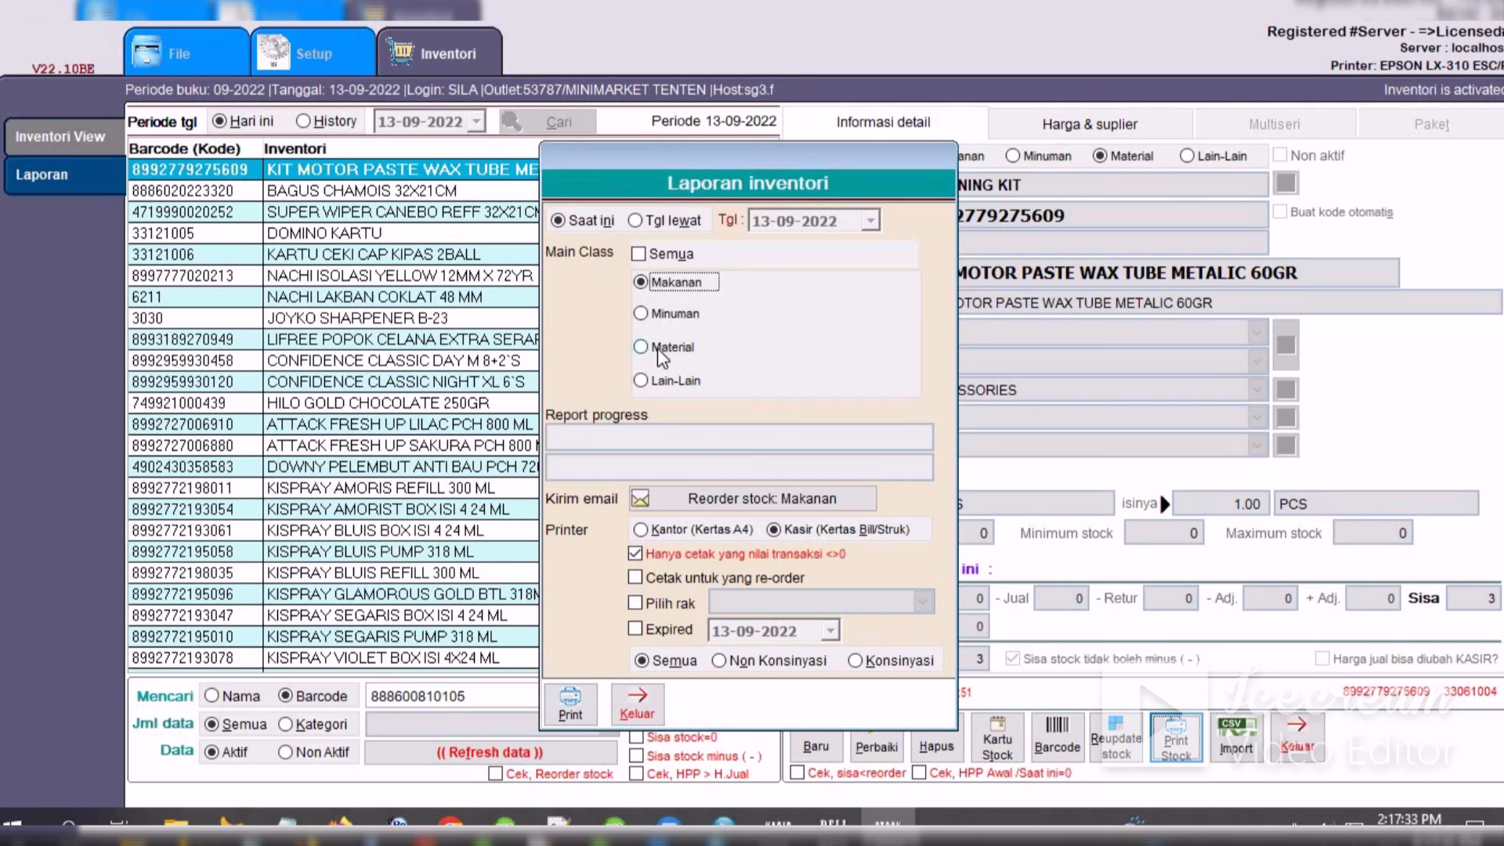
{"action": "left_click", "coordinate": [656, 257]}
{"action": "left_click", "coordinate": [656, 256]}
{"action": "left_click", "coordinate": [665, 583]}
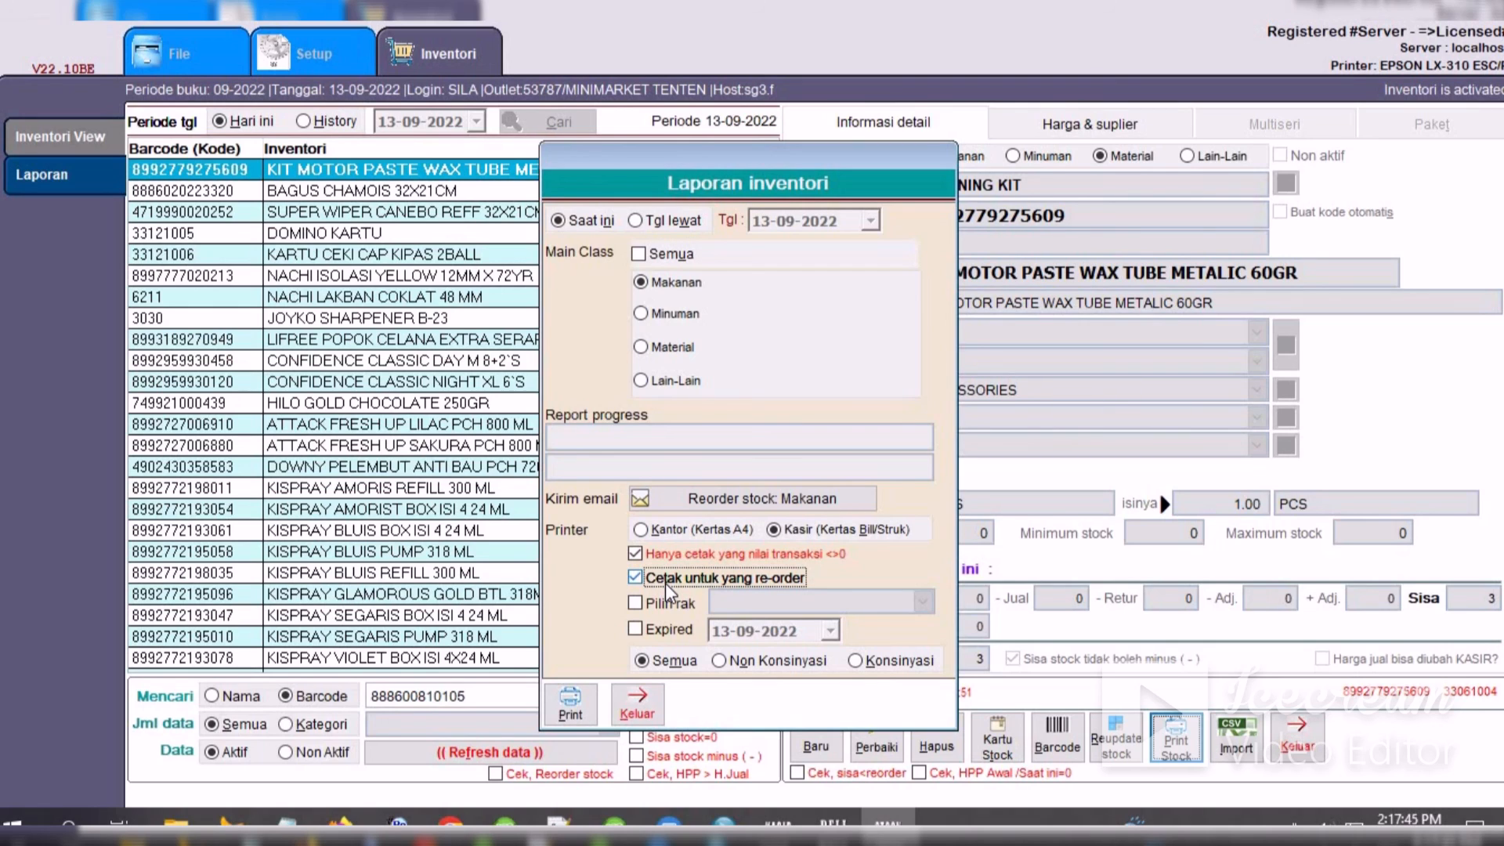
{"action": "left_click", "coordinate": [647, 604]}
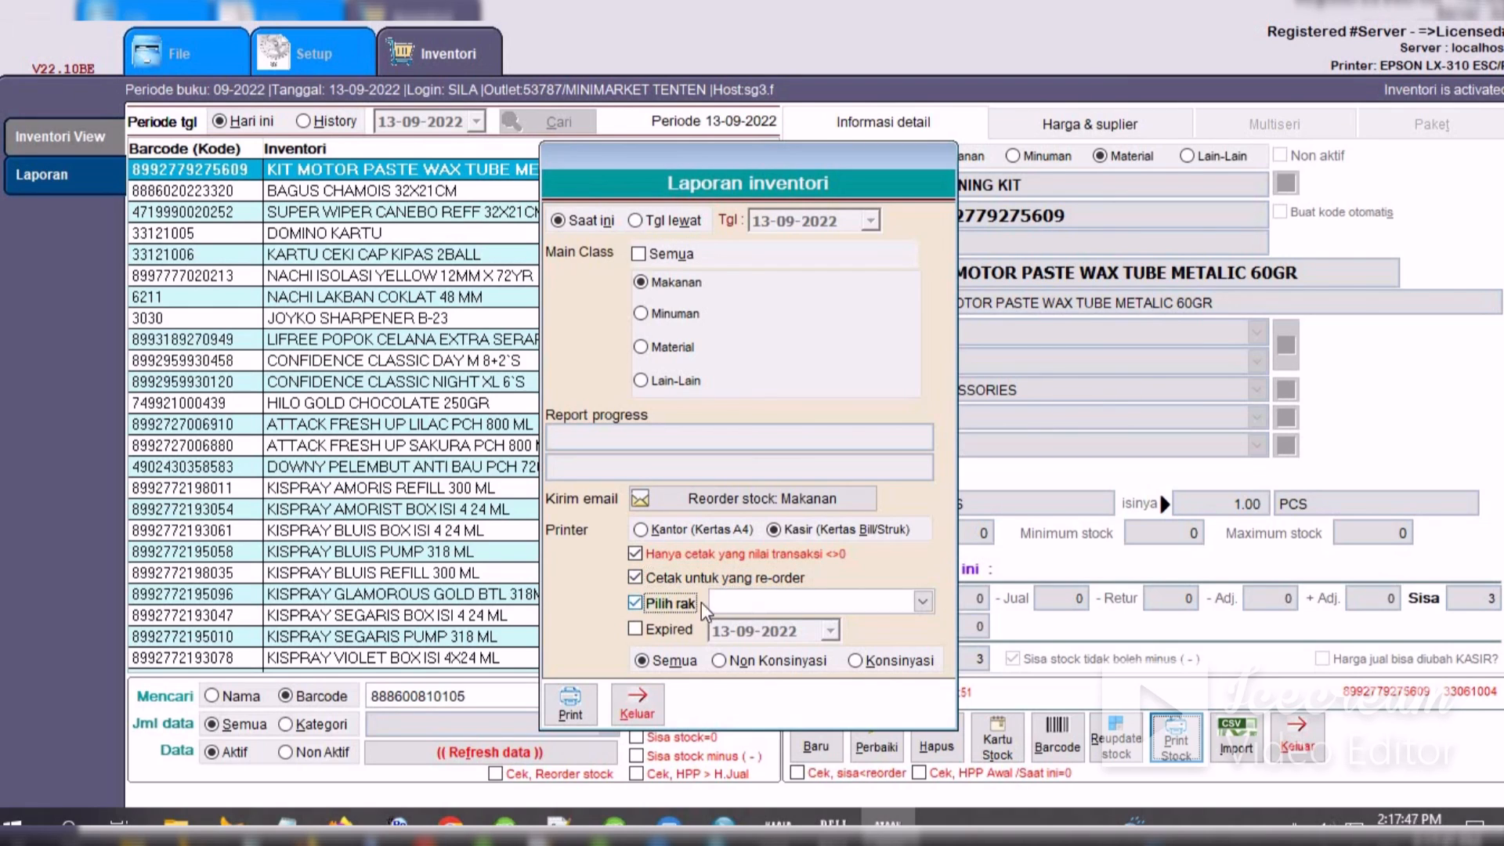
{"action": "left_click", "coordinate": [733, 601]}
{"action": "left_click", "coordinate": [733, 602]}
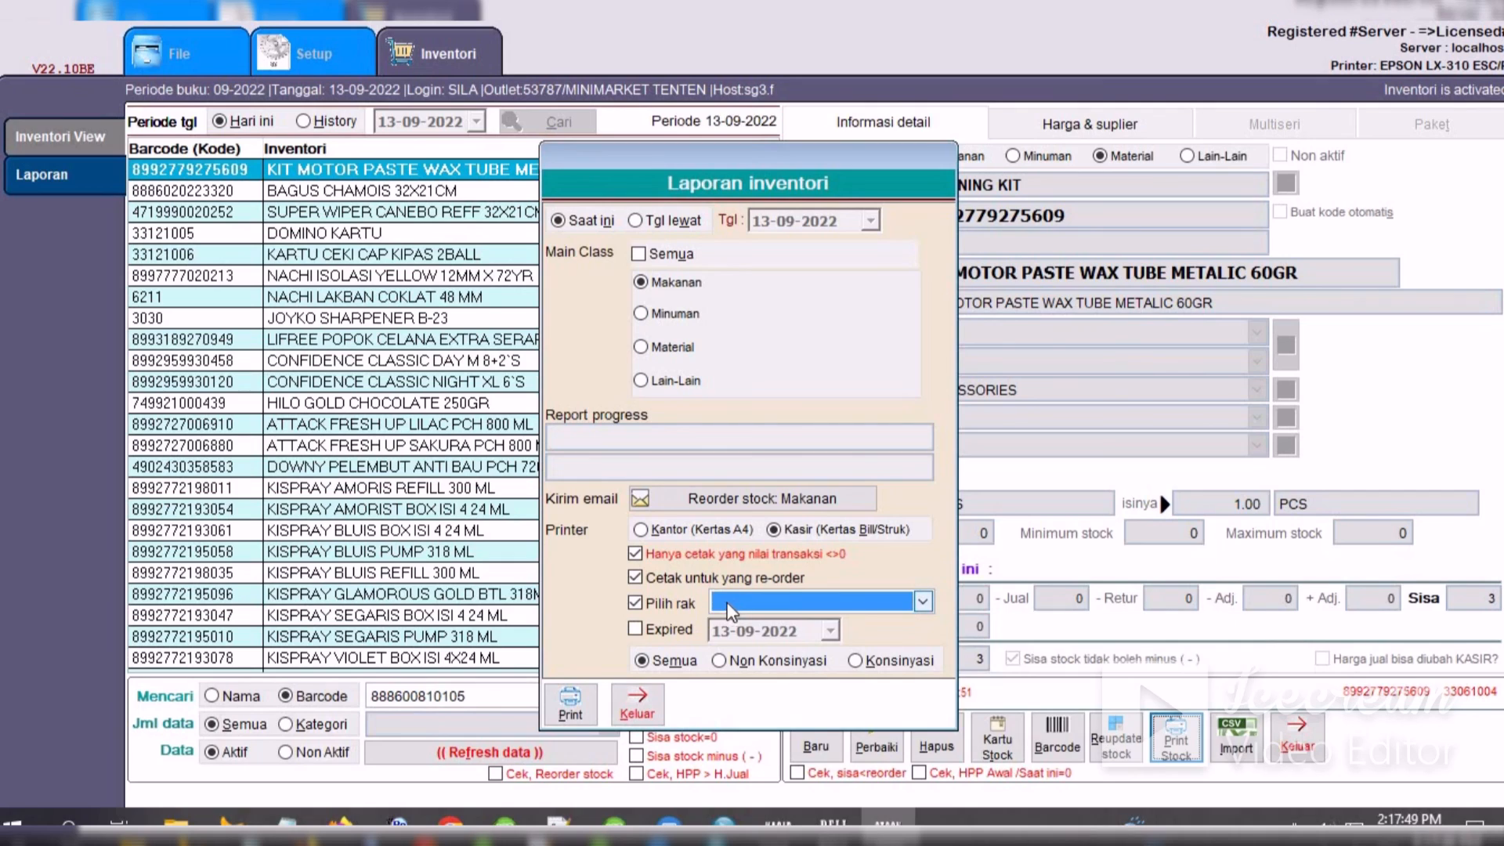
{"action": "left_click", "coordinate": [647, 603]}
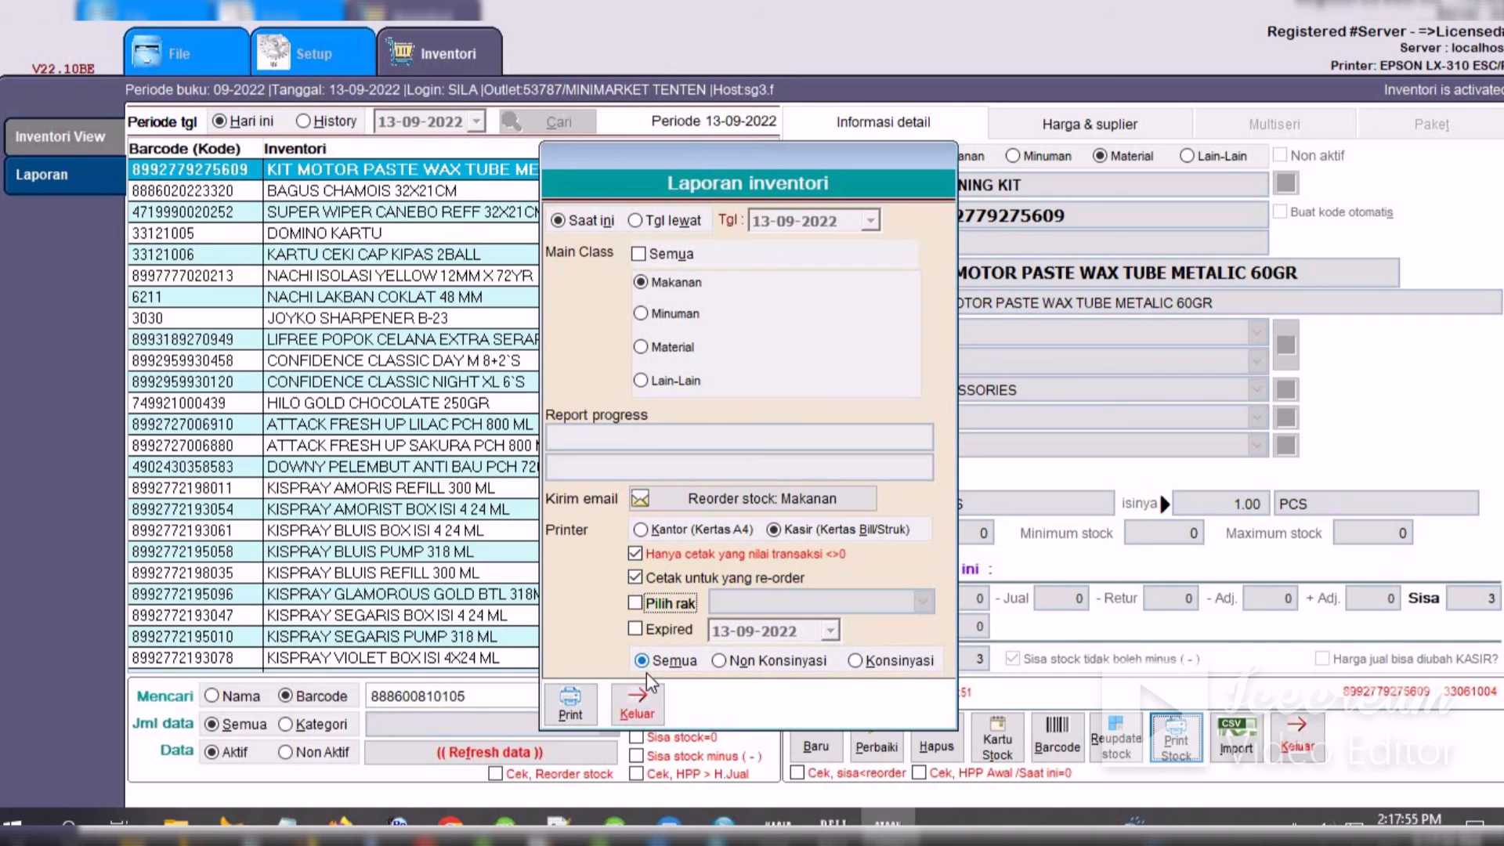
{"action": "left_click", "coordinate": [623, 717]}
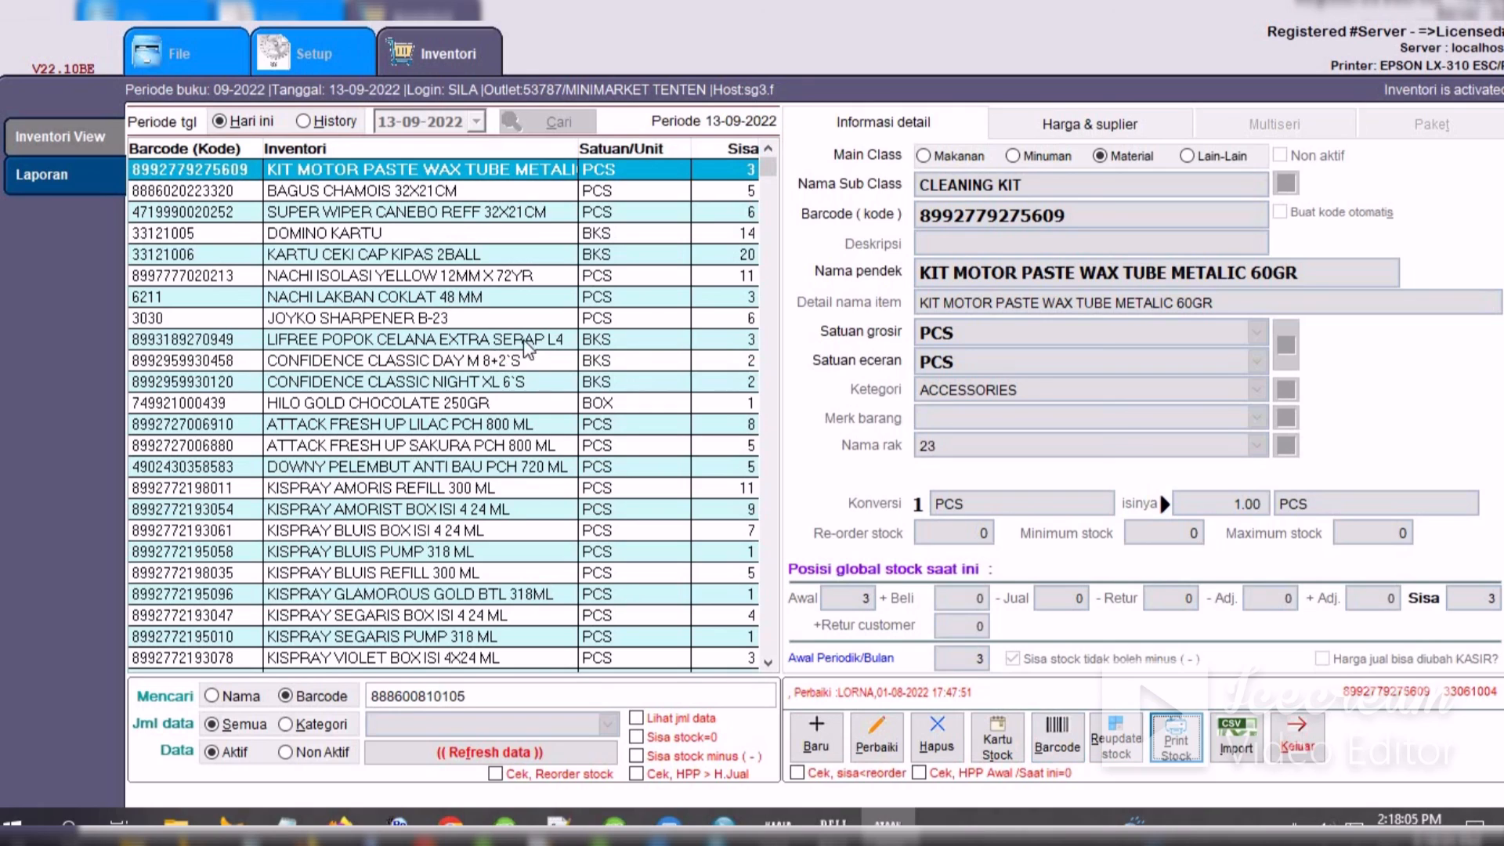
{"action": "left_click", "coordinate": [1165, 753]}
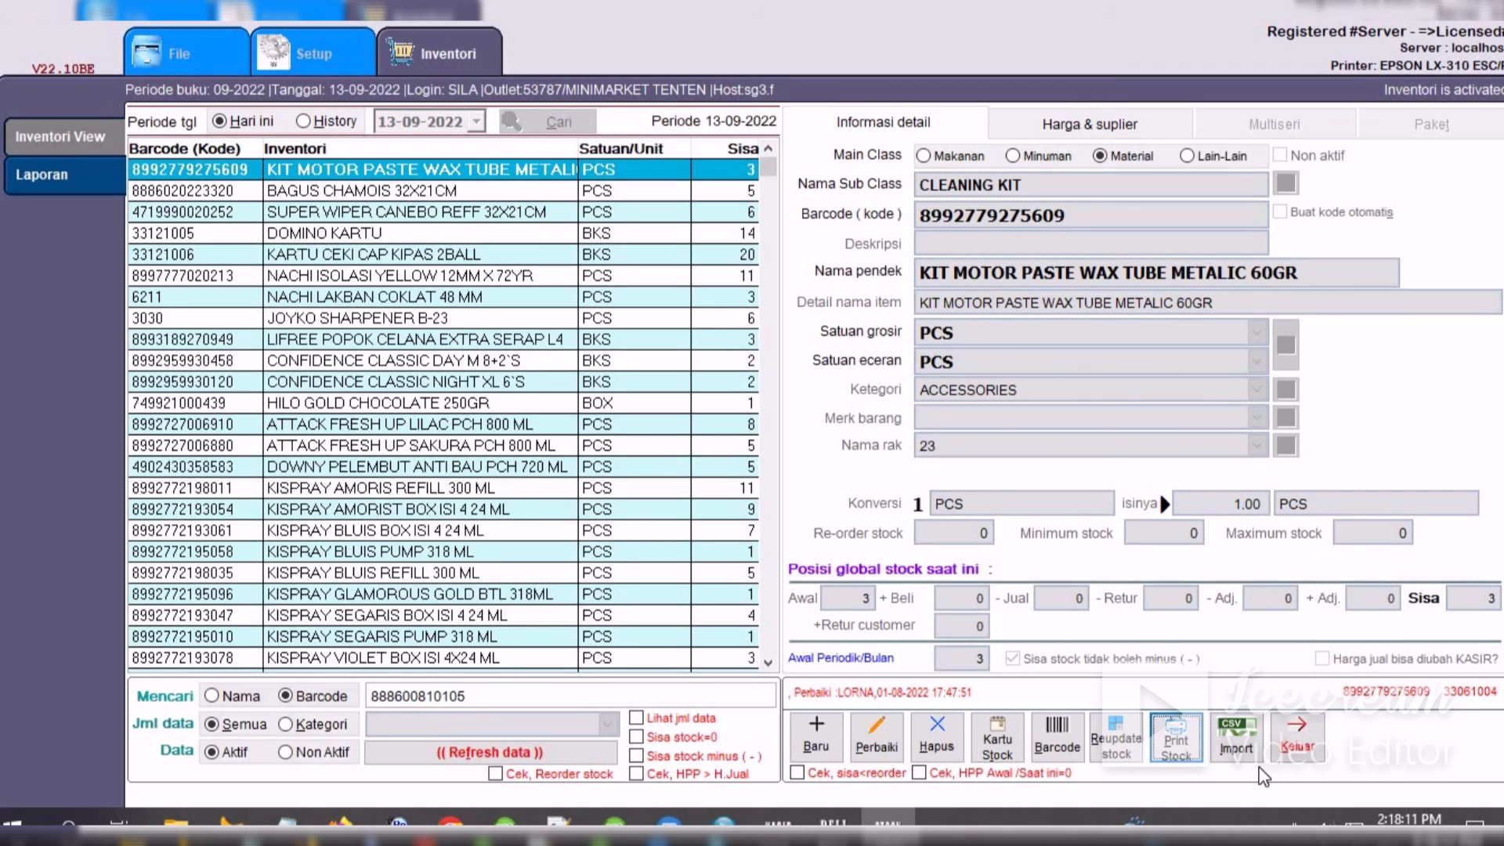